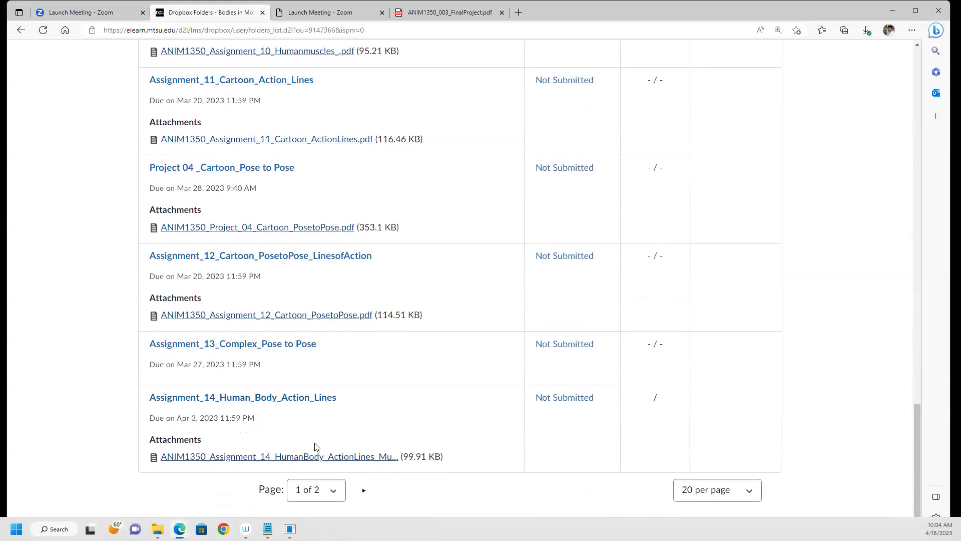
Go to page 2 of the assignment list and begin saving the Final Project attachment Set_Backplate_04.tif to a chosen location.
{"action": "left_click", "coordinate": [334, 490]}
{"action": "left_click", "coordinate": [314, 470]}
{"action": "scroll", "coordinate": [323, 320], "scroll_direction": "down", "scroll_amount": 5}
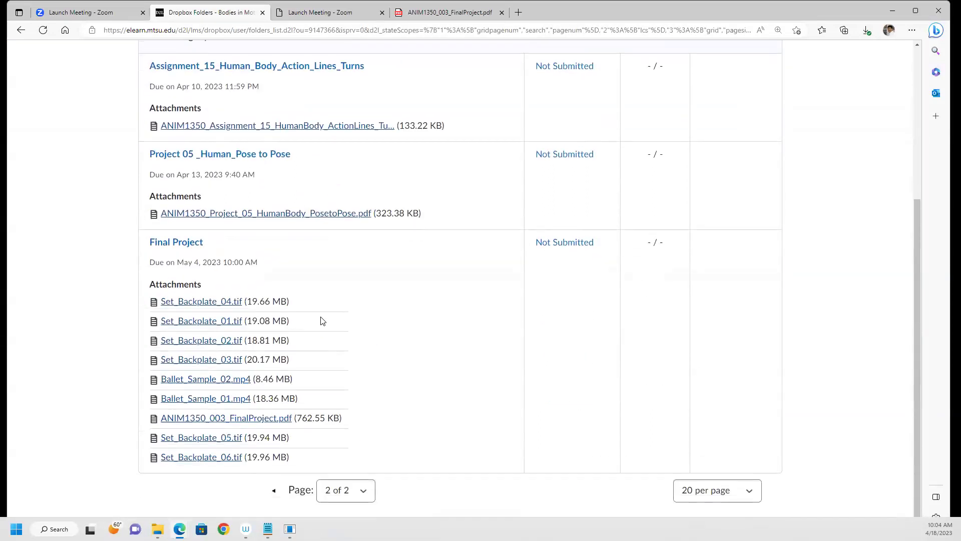
{"action": "left_click", "coordinate": [224, 303]}
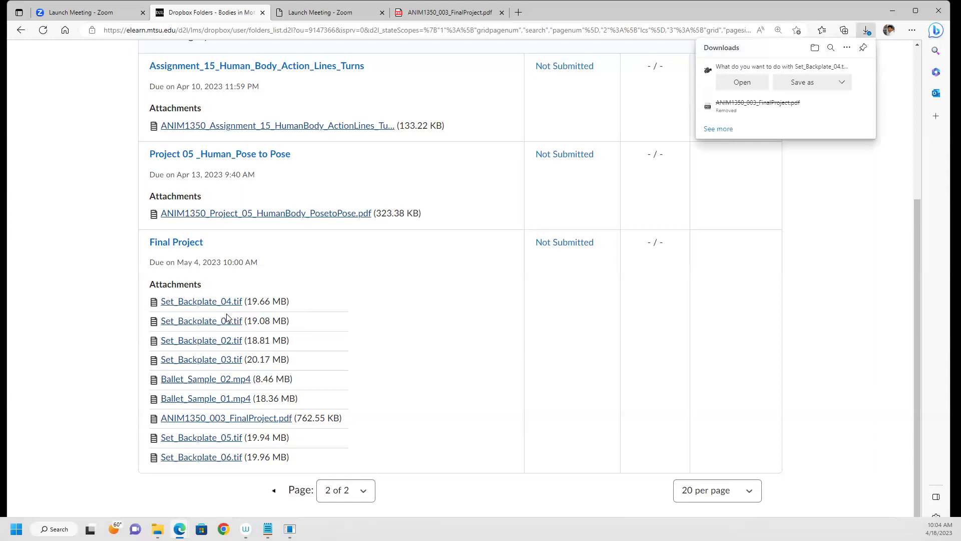
{"action": "left_click", "coordinate": [810, 84]}
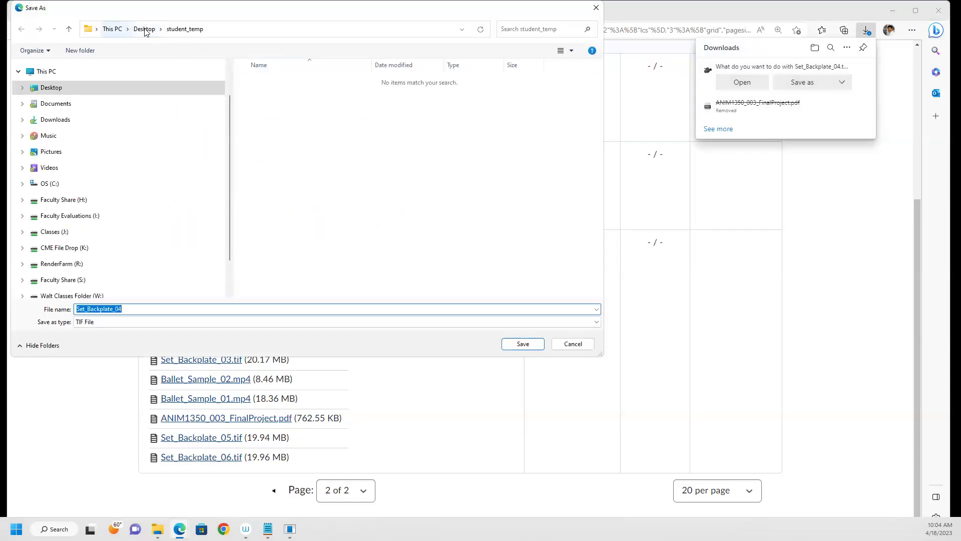
Set the save location to the student's named folder inside ANIM1350 on the Walt Classes Folder (W:) drive.
{"action": "left_click", "coordinate": [65, 86]}
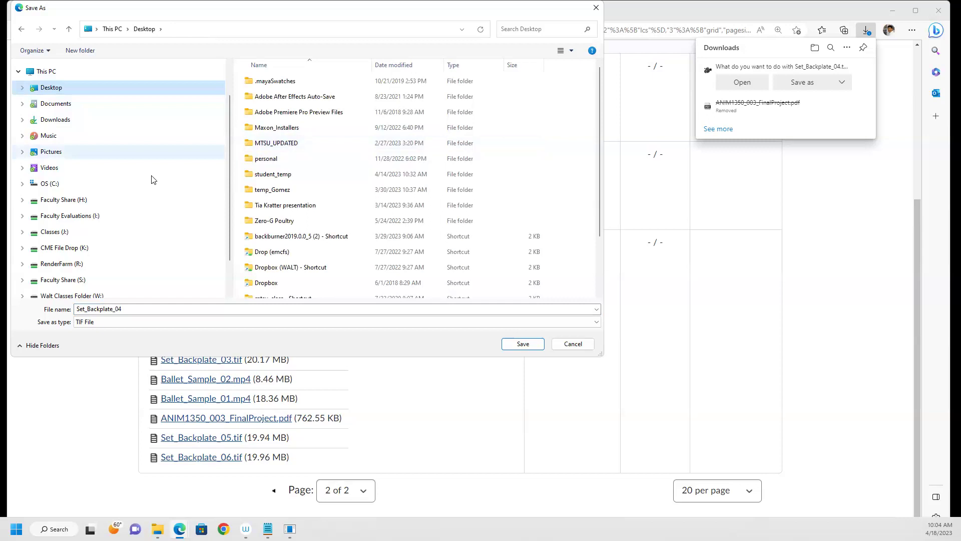
{"action": "scroll", "coordinate": [120, 193], "scroll_direction": "down", "scroll_amount": 1}
{"action": "left_click", "coordinate": [70, 244]}
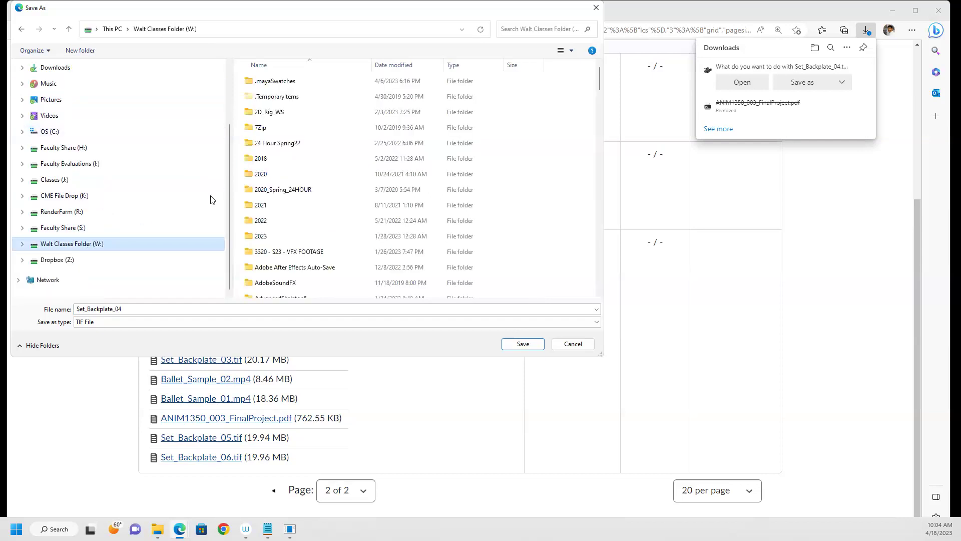
{"action": "scroll", "coordinate": [325, 179], "scroll_direction": "down", "scroll_amount": 5}
{"action": "scroll", "coordinate": [311, 235], "scroll_direction": "down", "scroll_amount": 2}
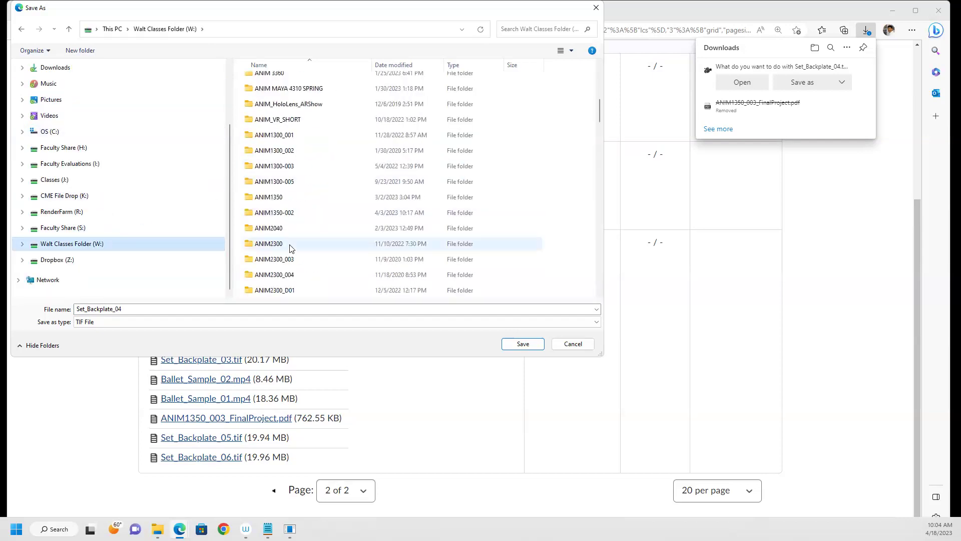
{"action": "scroll", "coordinate": [286, 220], "scroll_direction": "down", "scroll_amount": 2}
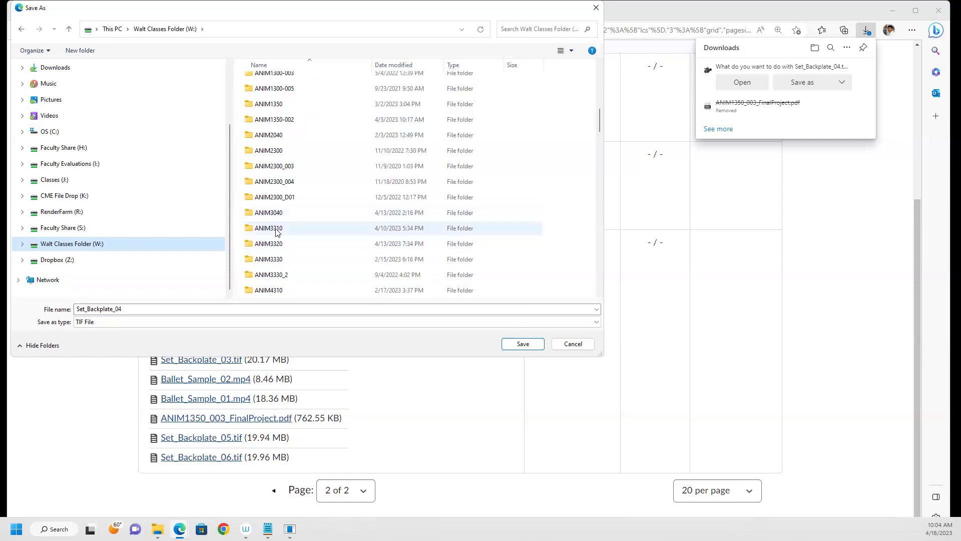
{"action": "double_click", "coordinate": [304, 229]}
{"action": "left_click", "coordinate": [166, 29]}
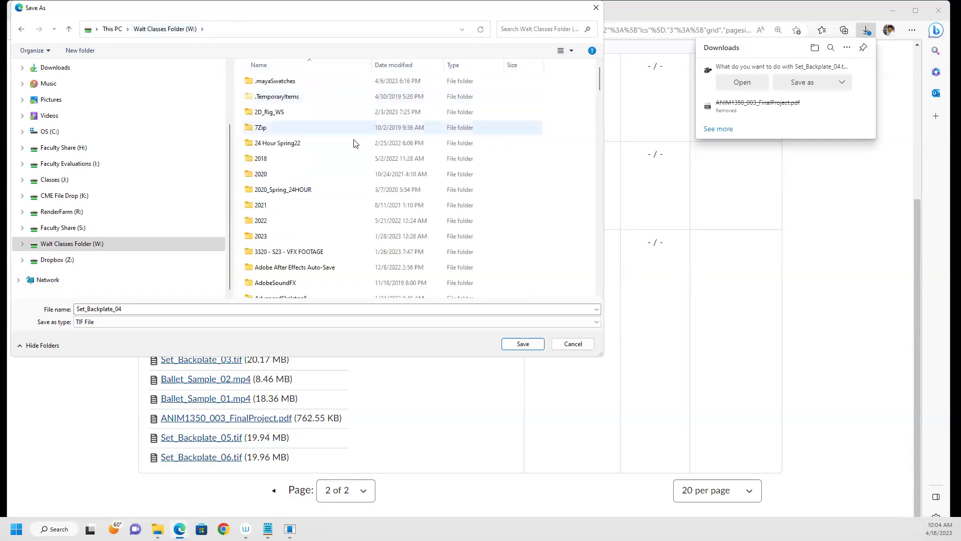
{"action": "scroll", "coordinate": [357, 152], "scroll_direction": "down", "scroll_amount": 3}
{"action": "scroll", "coordinate": [353, 160], "scroll_direction": "down", "scroll_amount": 3}
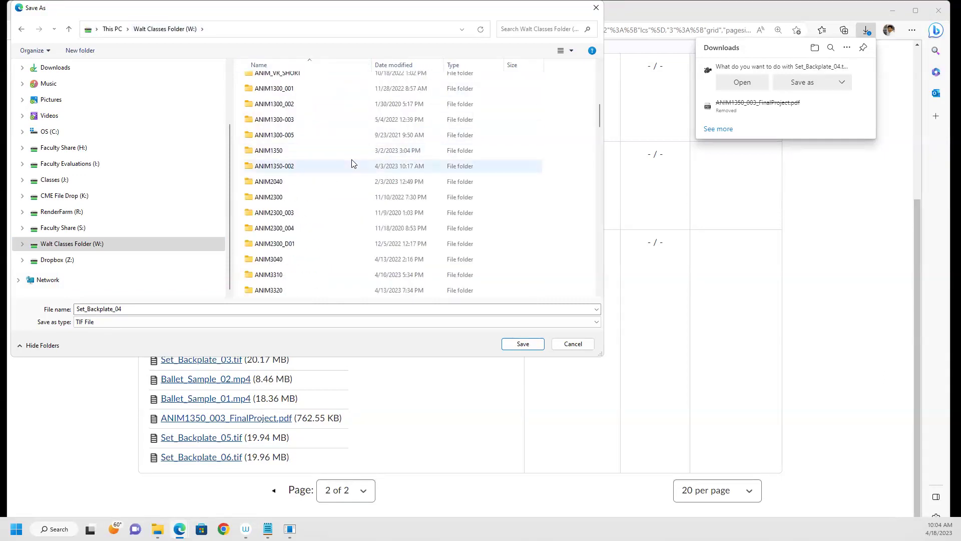
{"action": "double_click", "coordinate": [283, 155]}
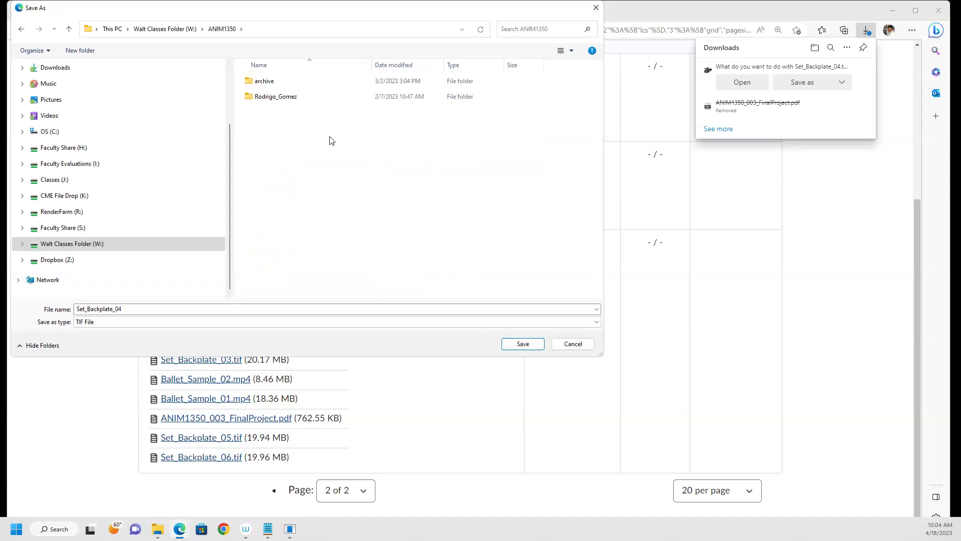
{"action": "double_click", "coordinate": [279, 98]}
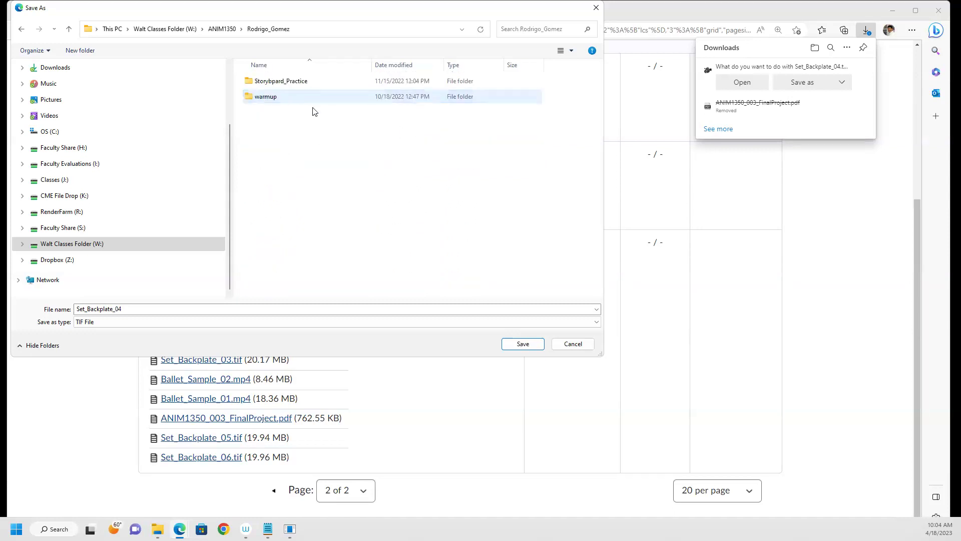
Create a folder named Final_Project in the student's folder and save Set_Backplate_04 as a TIF file inside it.
{"action": "right_click", "coordinate": [300, 142]}
{"action": "mouse_move", "coordinate": [358, 245]}
{"action": "left_click", "coordinate": [466, 244]}
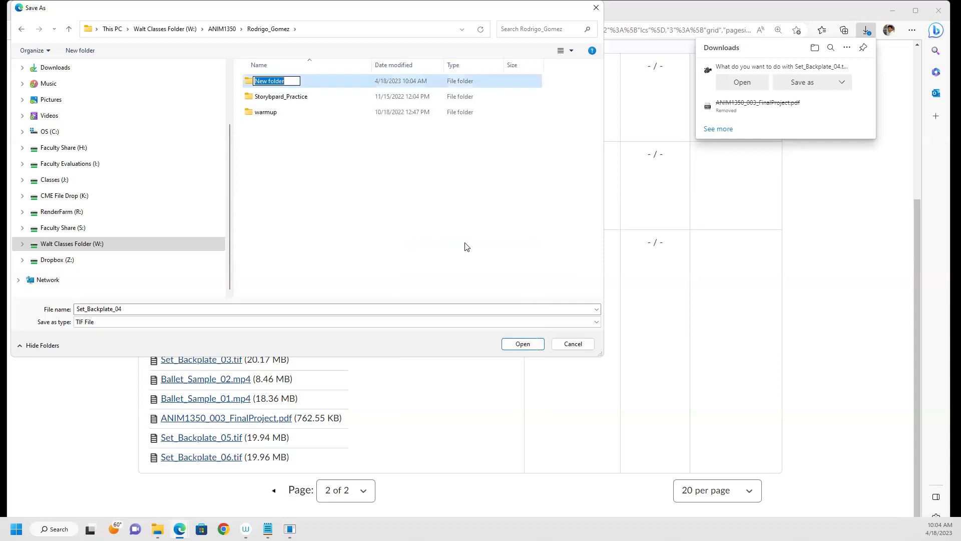
{"action": "type", "text": "Final_Project"}
{"action": "left_click", "coordinate": [466, 246]}
{"action": "double_click", "coordinate": [269, 81]}
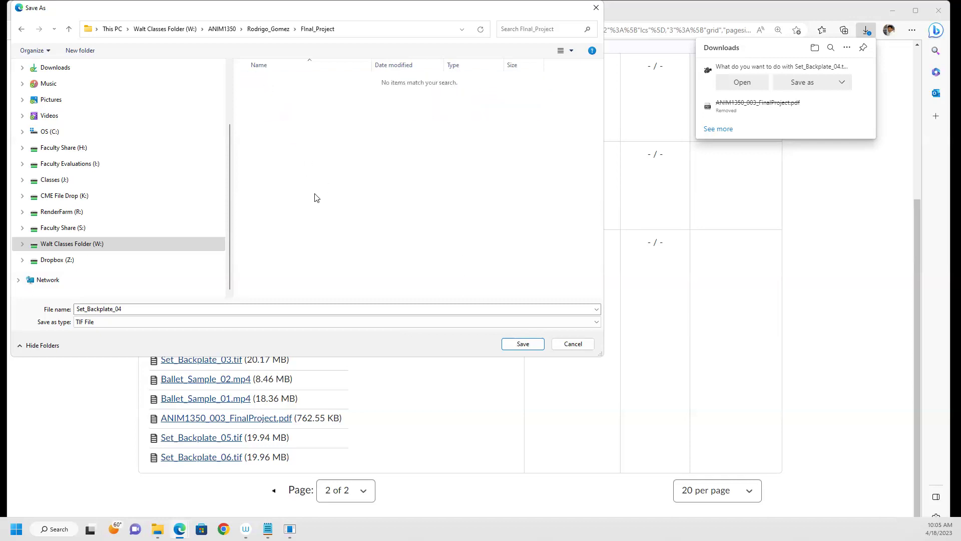
{"action": "left_click", "coordinate": [530, 345]}
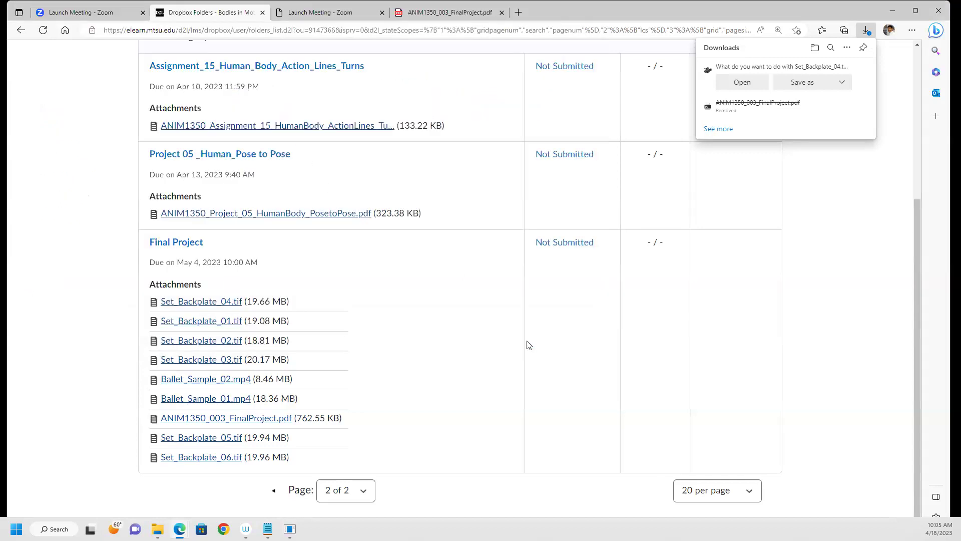
Download the attachments Set_Backplate_01.tif and Set_Backplate_02.tif into the Final_Project folder.
{"action": "left_click", "coordinate": [229, 321]}
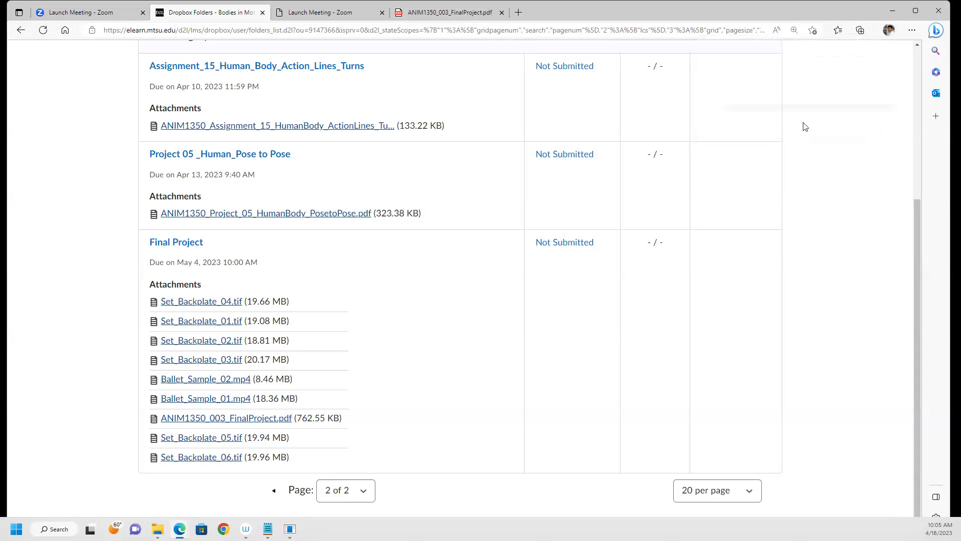
{"action": "left_click", "coordinate": [834, 84]}
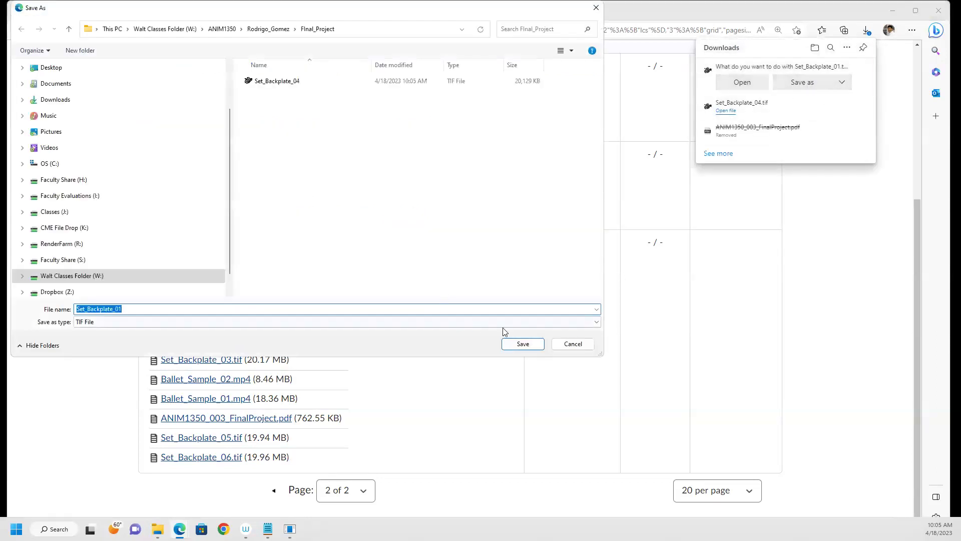
{"action": "left_click", "coordinate": [522, 344]}
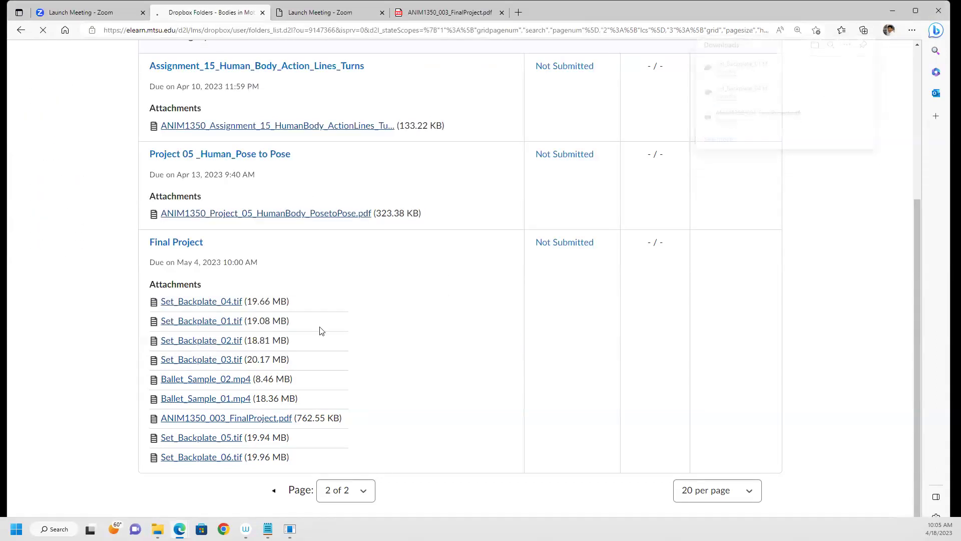
{"action": "left_click", "coordinate": [801, 83]}
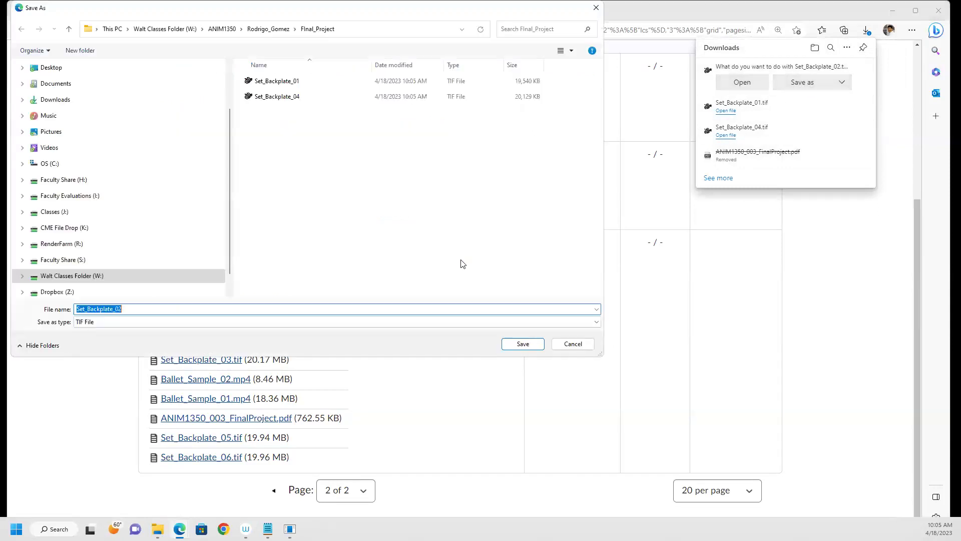
{"action": "left_click", "coordinate": [523, 344]}
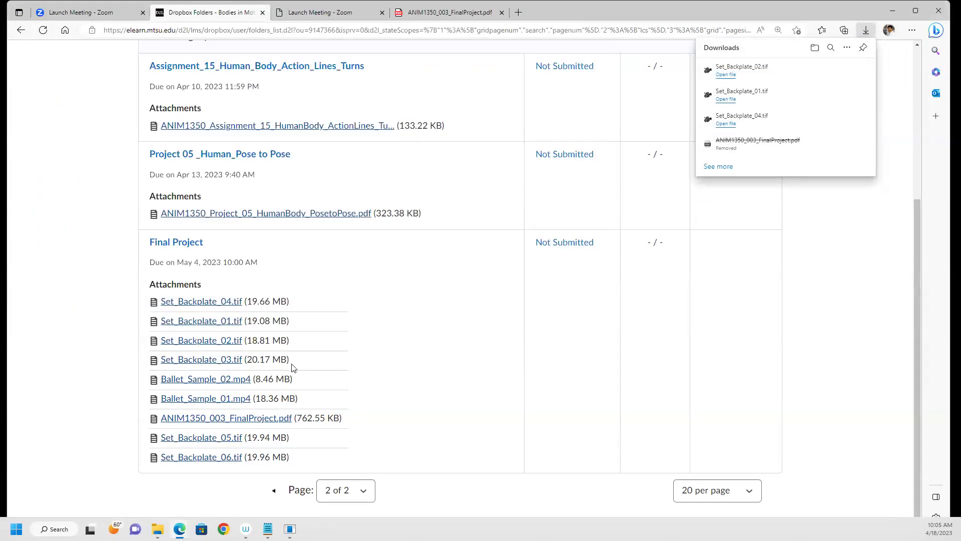
Download the attachment Set_Backplate_03.tif into the Final_Project folder.
{"action": "left_click", "coordinate": [218, 366]}
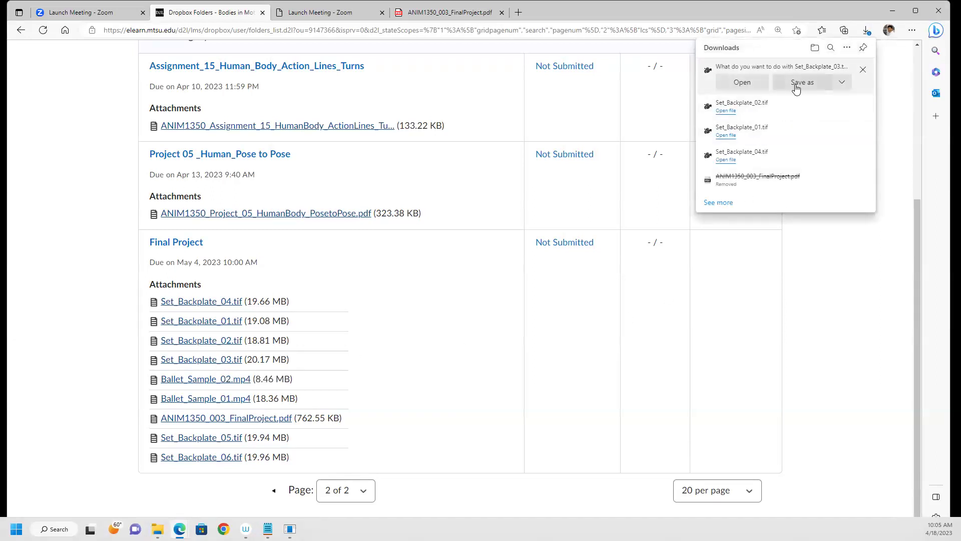
{"action": "left_click", "coordinate": [797, 83]}
{"action": "left_click", "coordinate": [520, 344]}
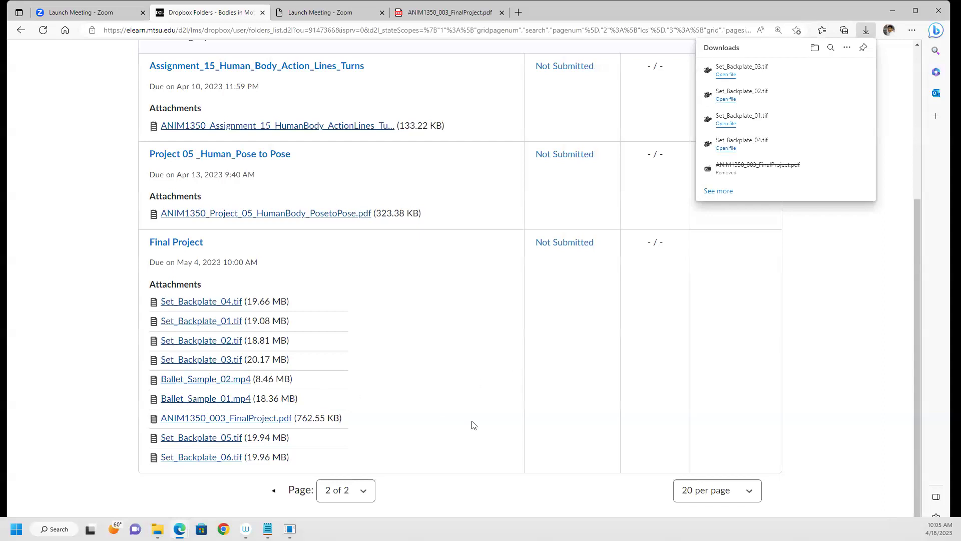
Download the videos Ballet_Sample_02.mp4 and Ballet_Sample_01.mp4 into the Final_Project folder.
{"action": "left_click", "coordinate": [225, 380]}
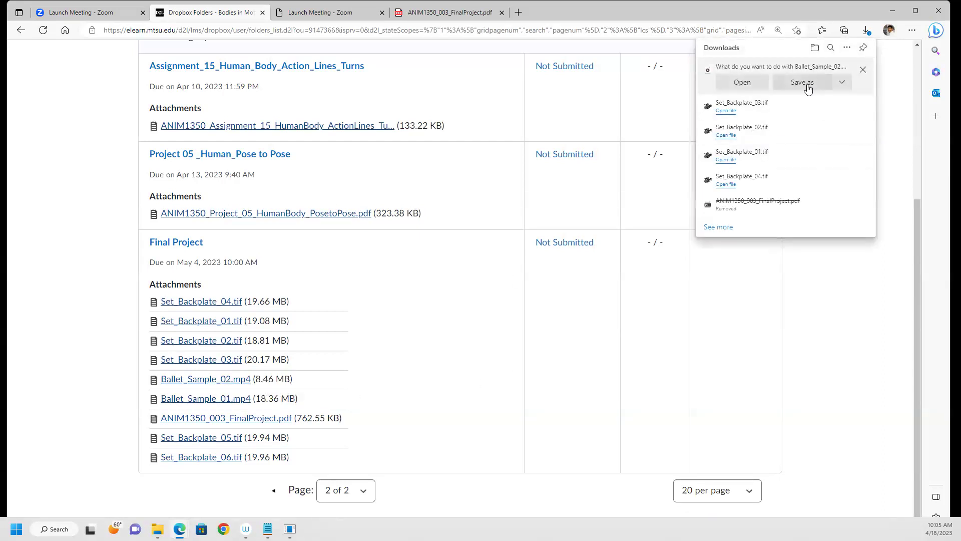
{"action": "left_click", "coordinate": [802, 83]}
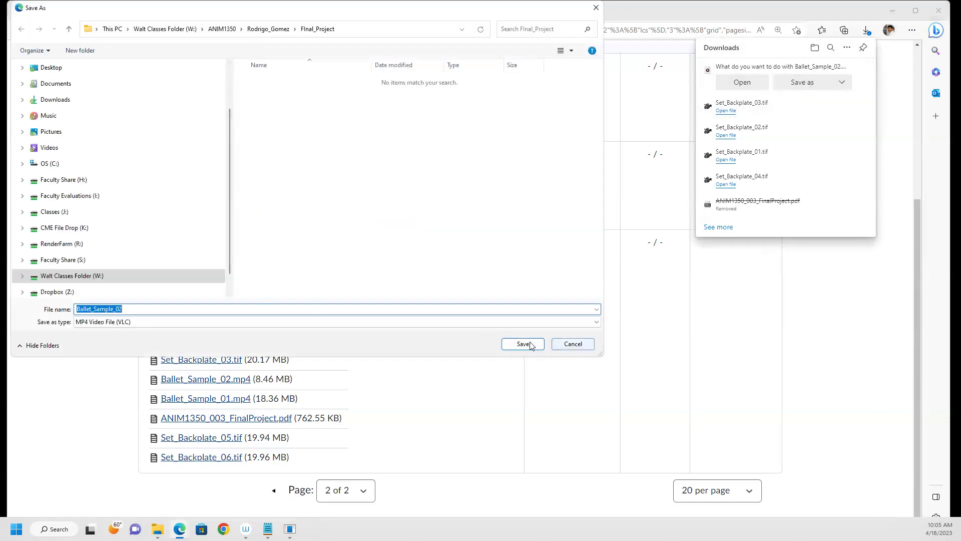
{"action": "left_click", "coordinate": [521, 345]}
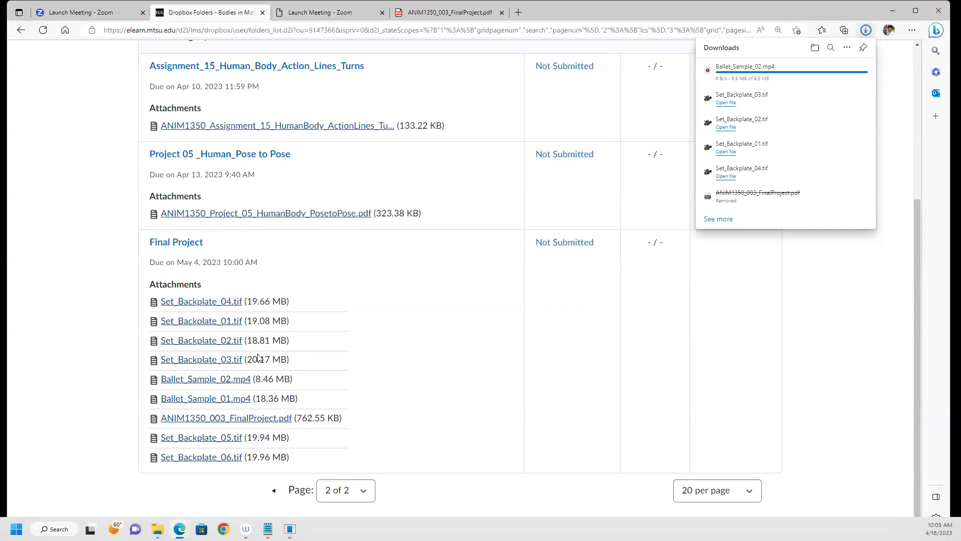
{"action": "left_click", "coordinate": [224, 400]}
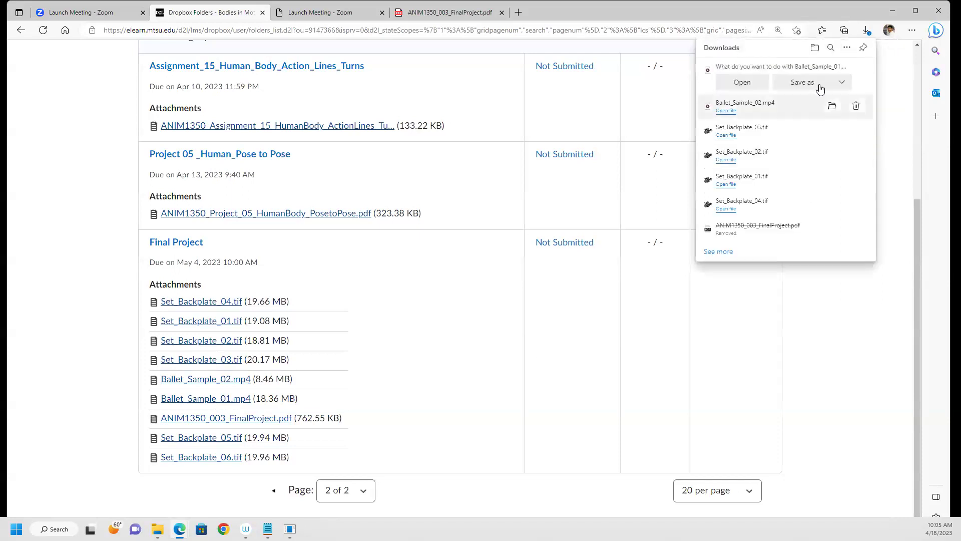
{"action": "left_click", "coordinate": [819, 83]}
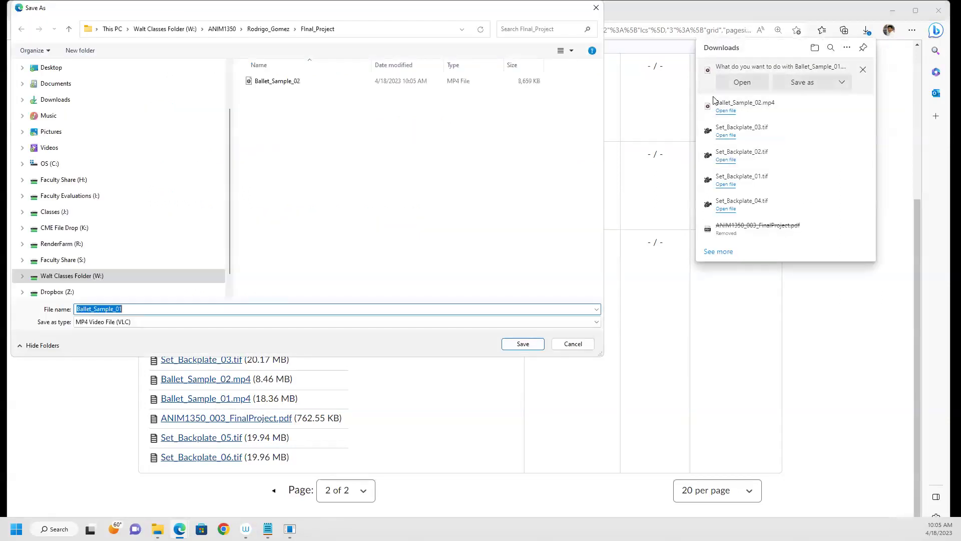
{"action": "left_click", "coordinate": [521, 345]}
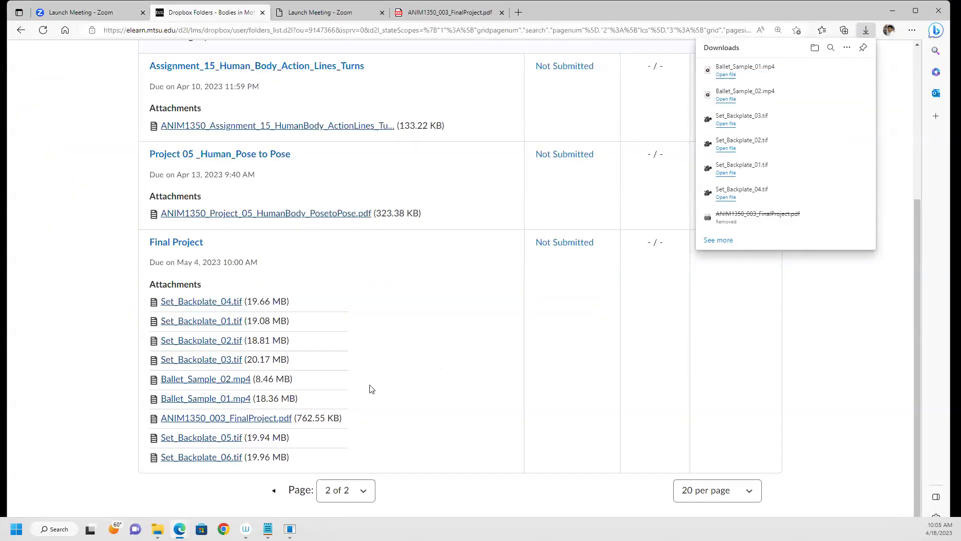
Download the attachments Set_Backplate_05.tif and Set_Backplate_06.tif into the Final_Project folder.
{"action": "left_click", "coordinate": [220, 439]}
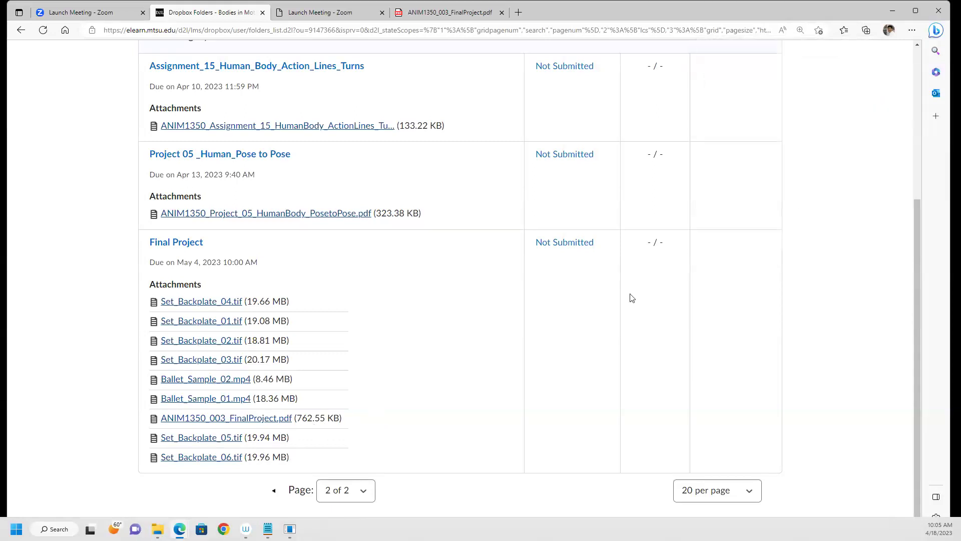
{"action": "left_click", "coordinate": [819, 82]}
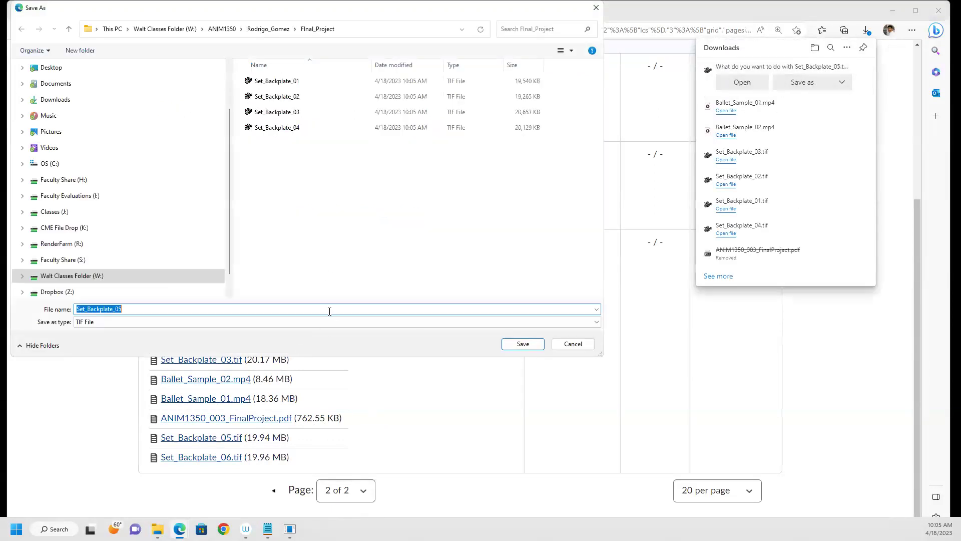
{"action": "left_click", "coordinate": [522, 342]}
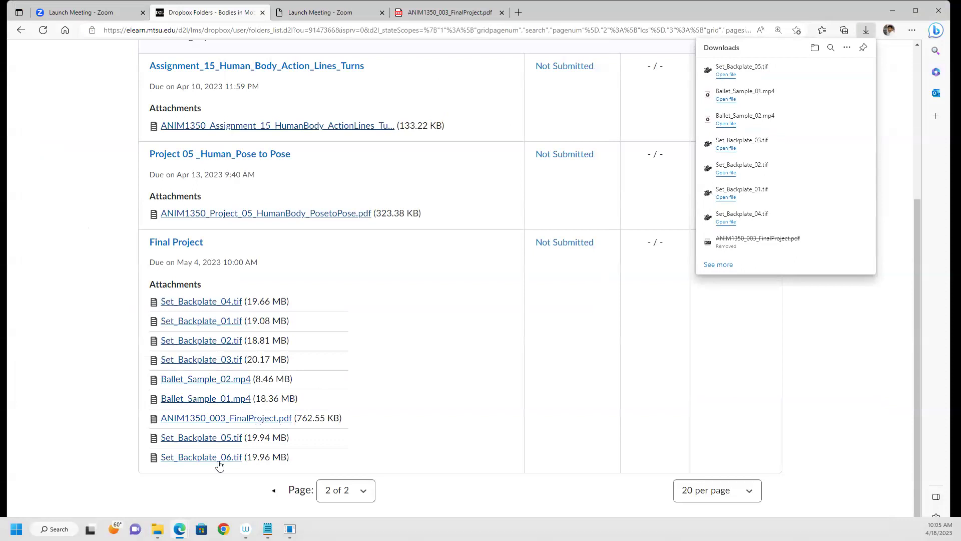
{"action": "left_click", "coordinate": [218, 461]}
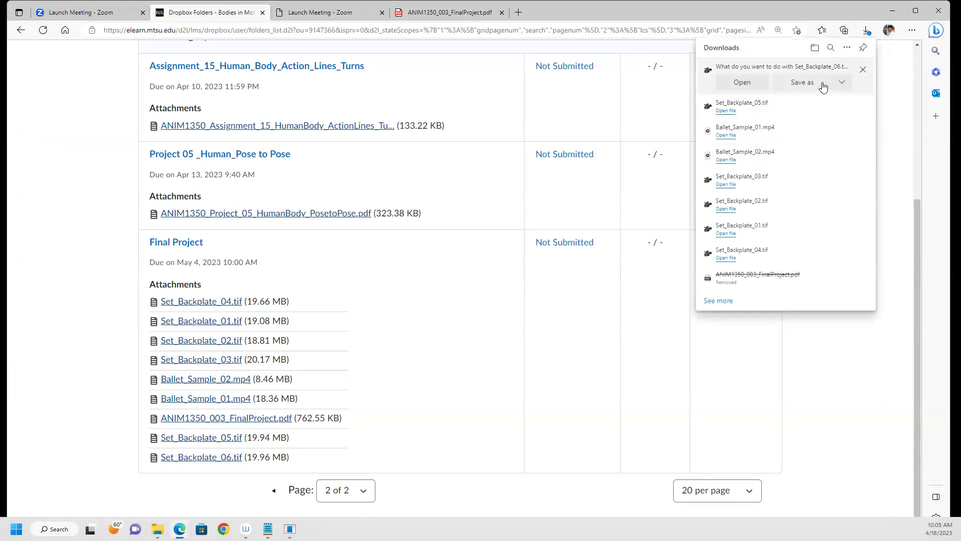
{"action": "left_click", "coordinate": [820, 86]}
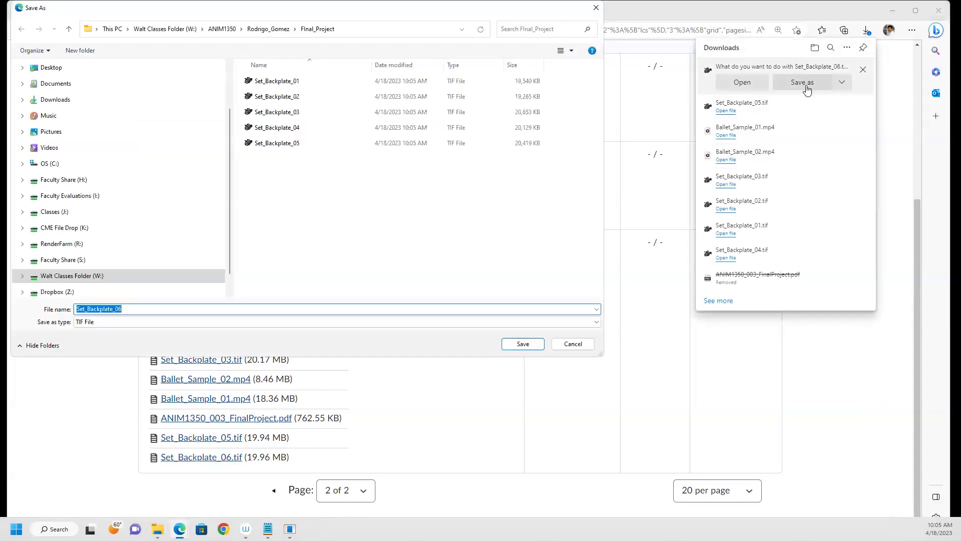
{"action": "left_click", "coordinate": [520, 344]}
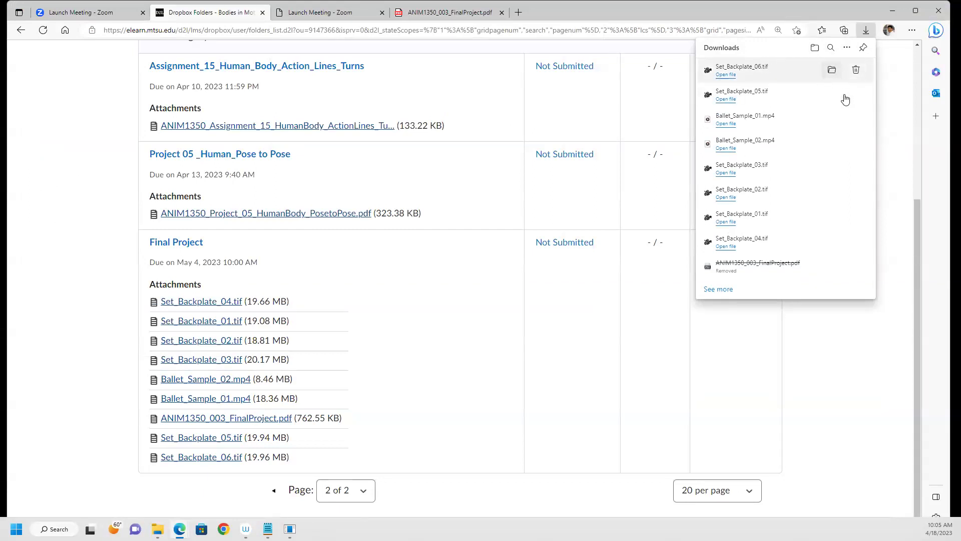
Open the folder containing the downloaded Set_Backplate_06.tif and display its files as large icons.
{"action": "left_click", "coordinate": [832, 70]}
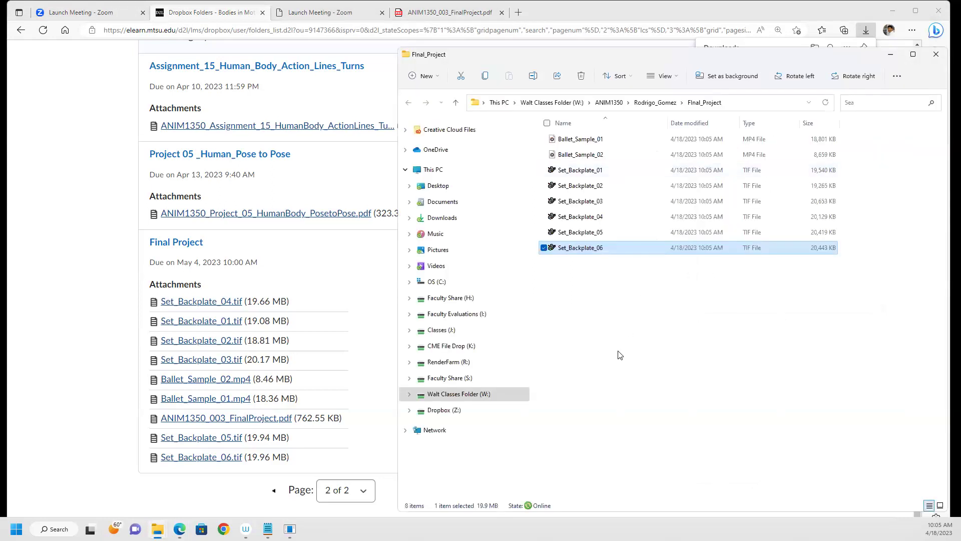
{"action": "left_click", "coordinate": [621, 356]}
{"action": "right_click", "coordinate": [617, 310]}
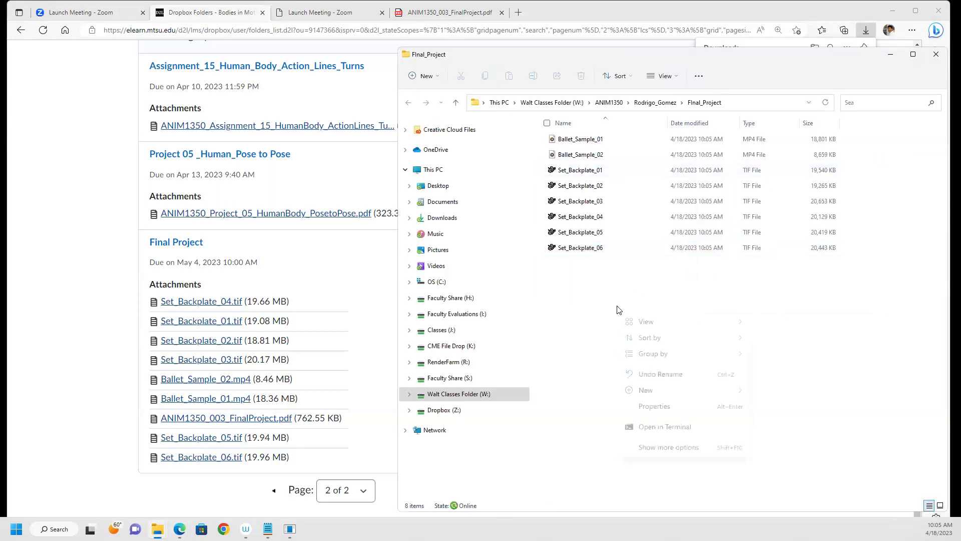
{"action": "mouse_move", "coordinate": [650, 324]}
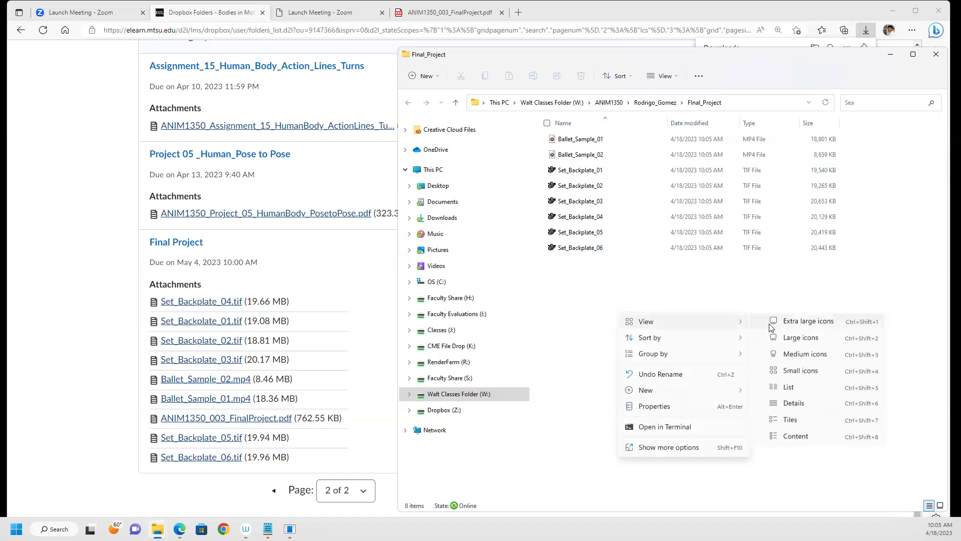
{"action": "left_click", "coordinate": [800, 340]}
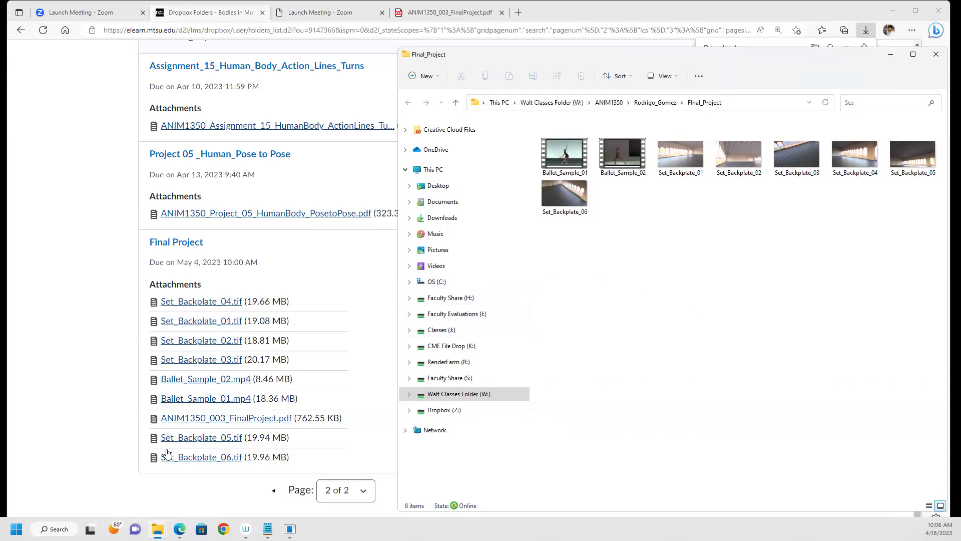
Launch Adobe Photoshop 2023 and bring the Final_Project folder window in front of it.
{"action": "left_click", "coordinate": [52, 528]}
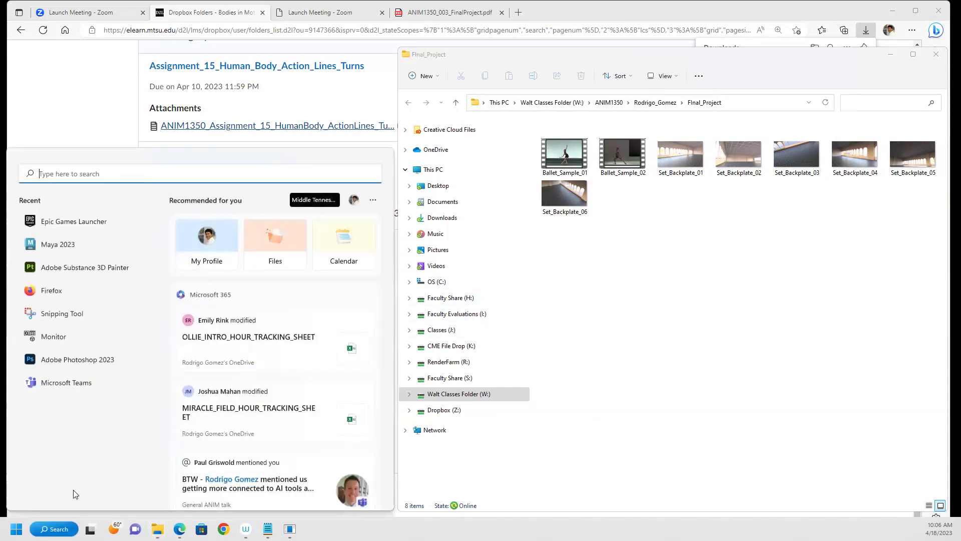
{"action": "left_click", "coordinate": [73, 360]}
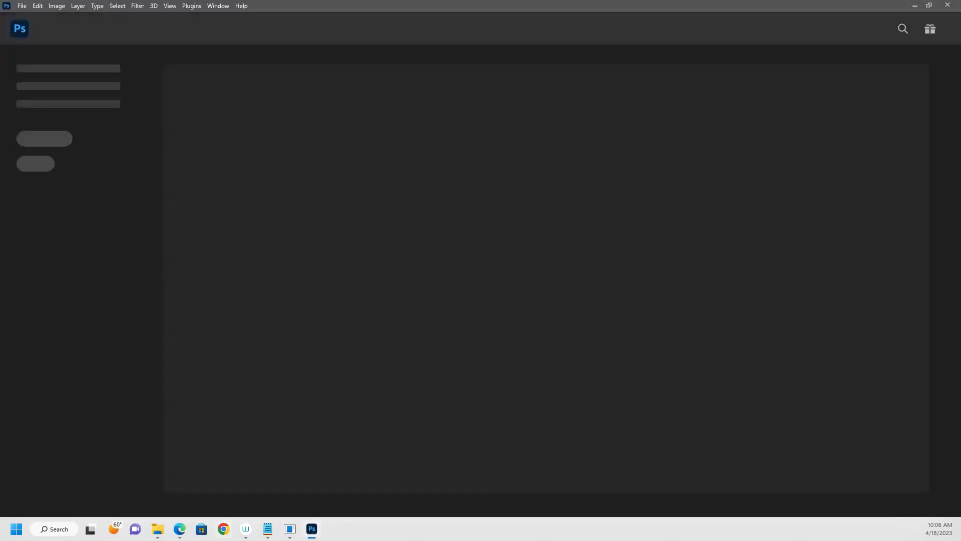
{"action": "mouse_move", "coordinate": [158, 528]}
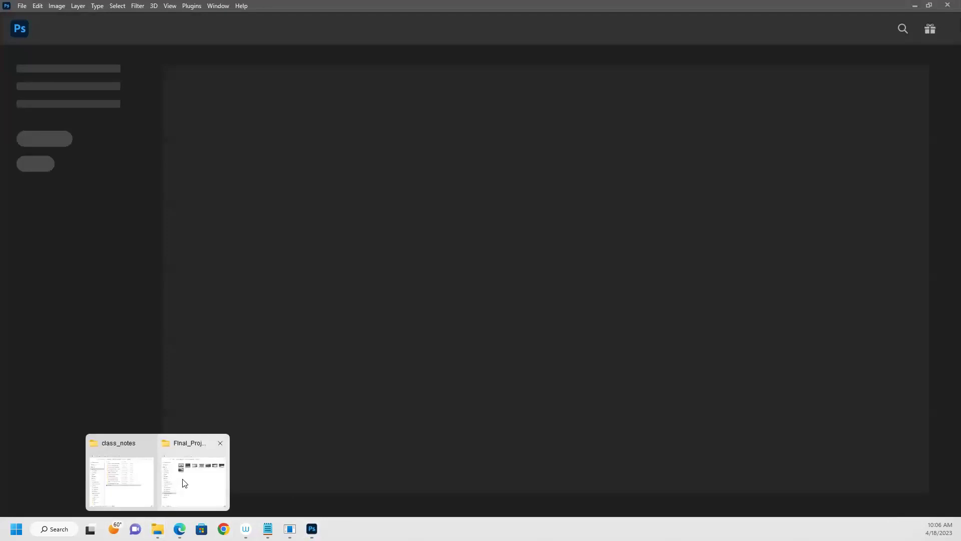
{"action": "left_click", "coordinate": [182, 480]}
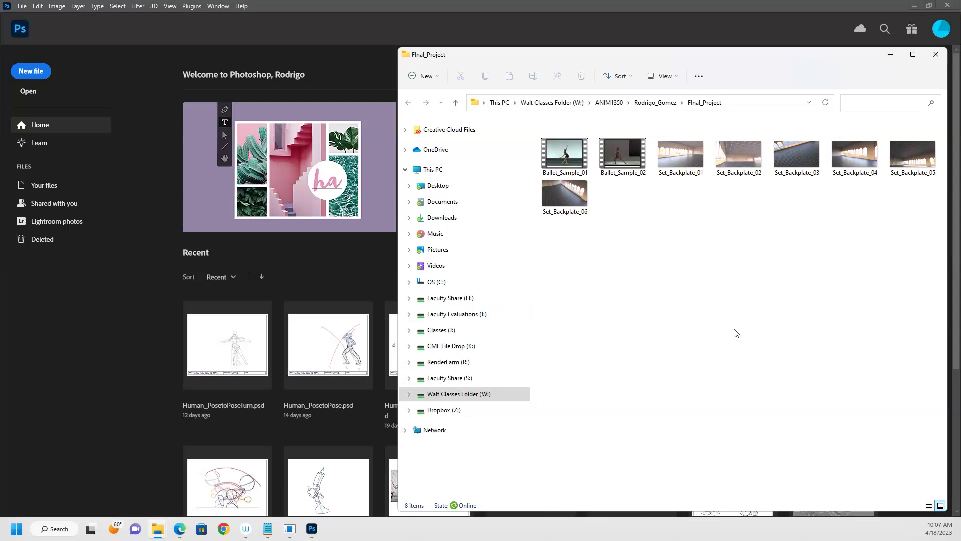
Open the Set_Backplate_01 image from the Final_Project folder in the Photos app.
{"action": "left_click", "coordinate": [680, 159]}
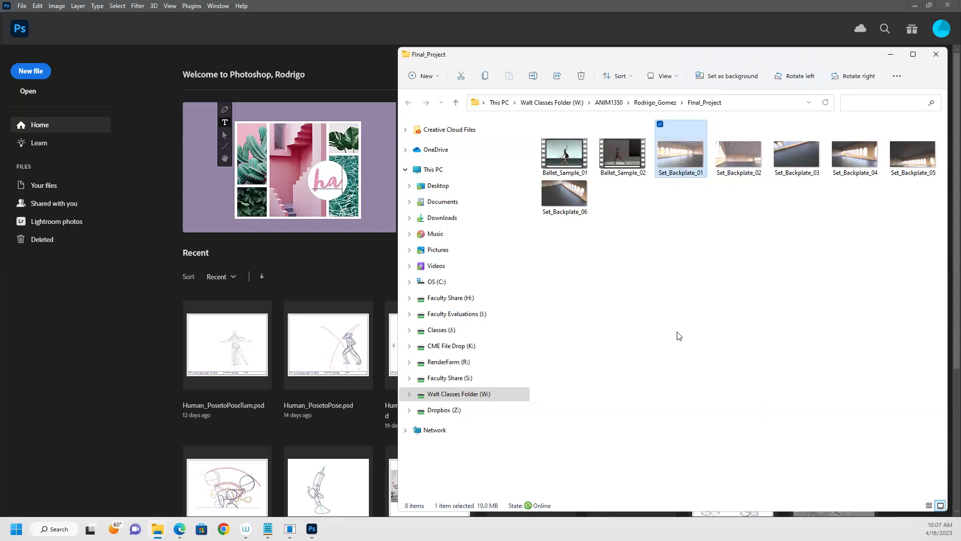
{"action": "left_click", "coordinate": [690, 161]}
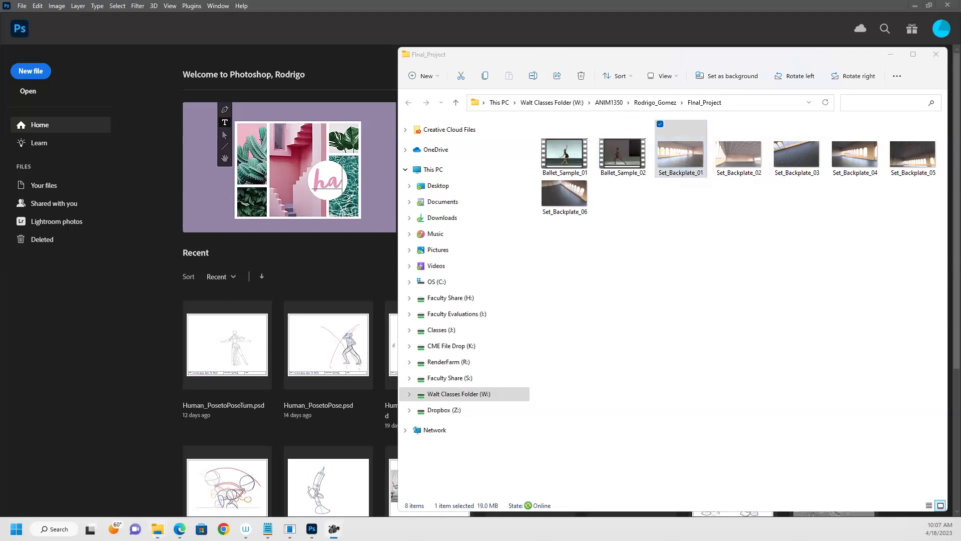
{"action": "right_click", "coordinate": [690, 160]}
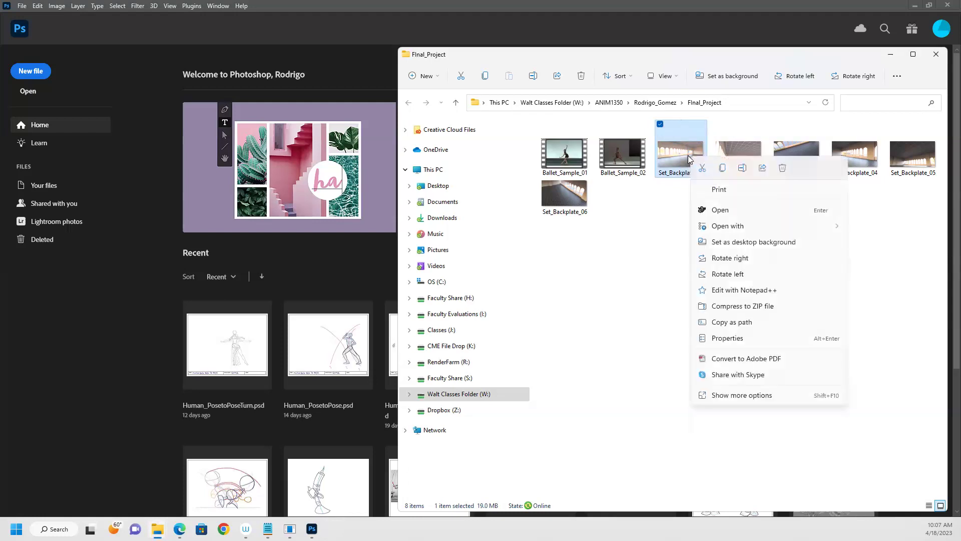
{"action": "mouse_move", "coordinate": [728, 226]}
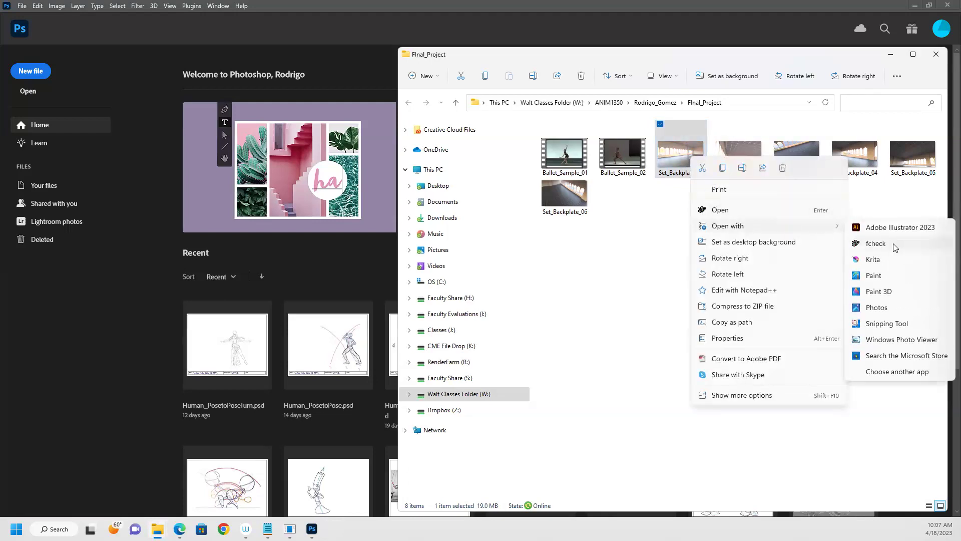
{"action": "left_click", "coordinate": [884, 308]}
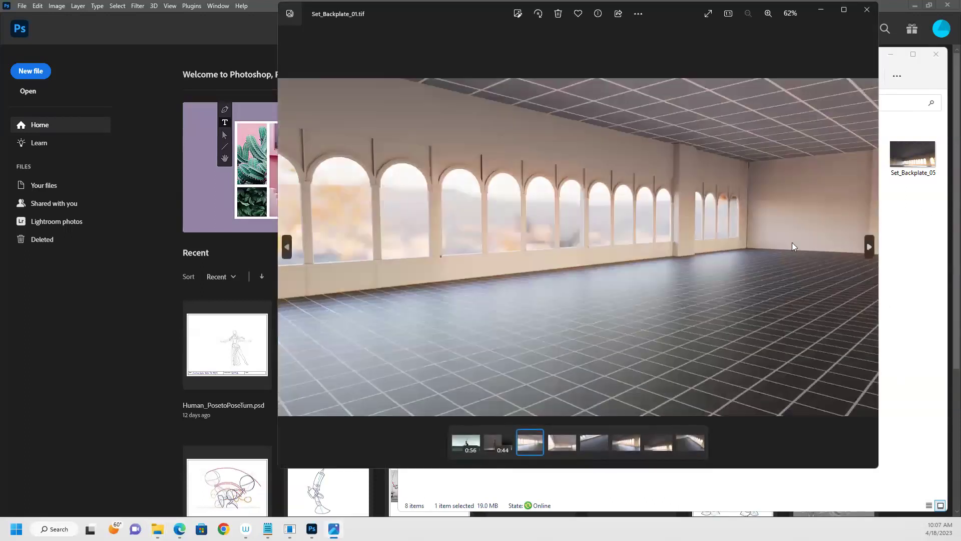
View the Set_Backplate_01 image at its actual size and close the Photos app.
{"action": "left_click", "coordinate": [638, 14]}
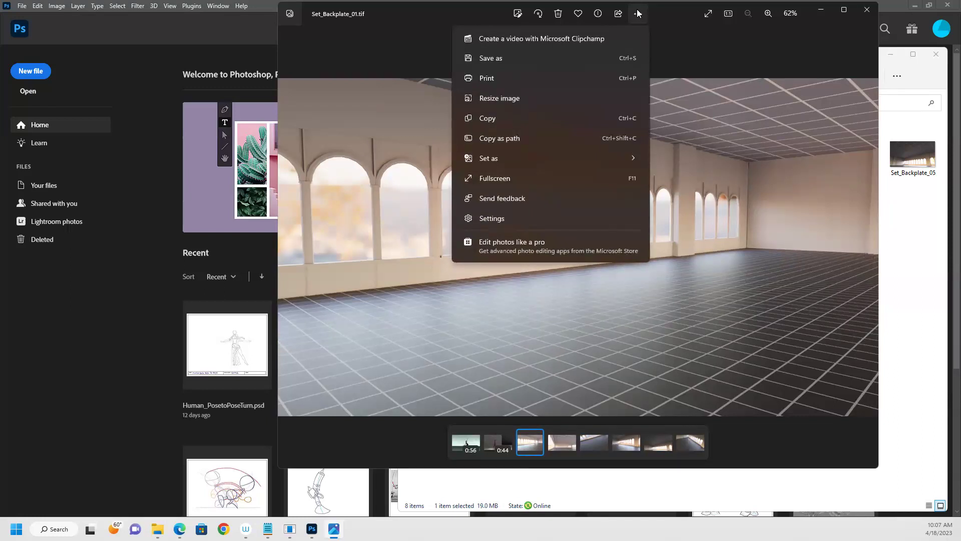
{"action": "left_click", "coordinate": [695, 60]}
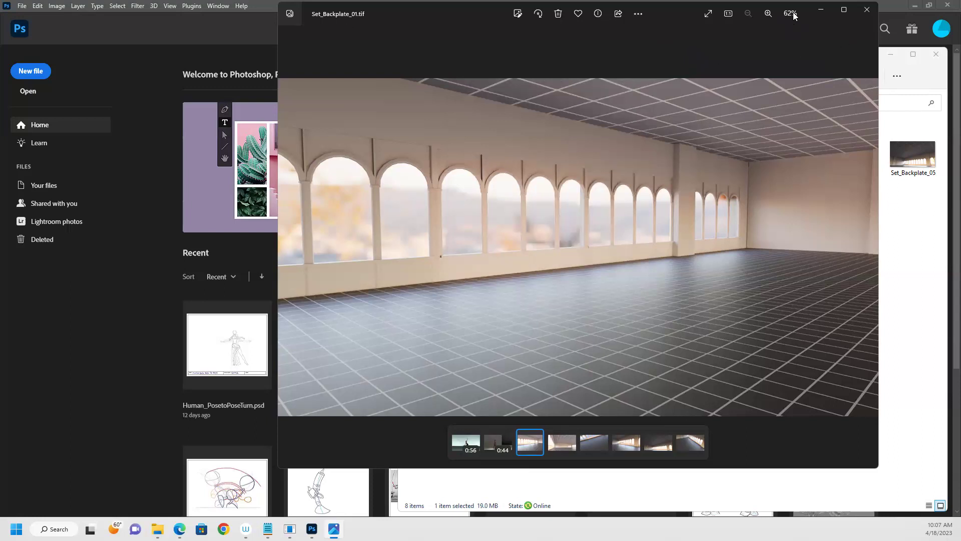
{"action": "left_click", "coordinate": [729, 14]}
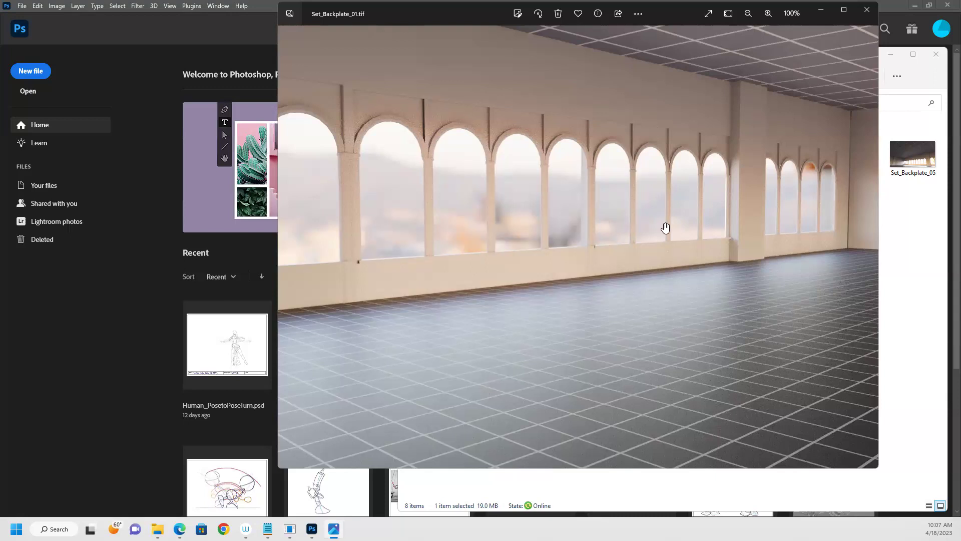
{"action": "left_click", "coordinate": [865, 11]}
{"action": "left_click", "coordinate": [794, 254]}
Open the Set_Backplate_02 image in Windows Photo Viewer and maximize the viewer.
{"action": "right_click", "coordinate": [750, 152]}
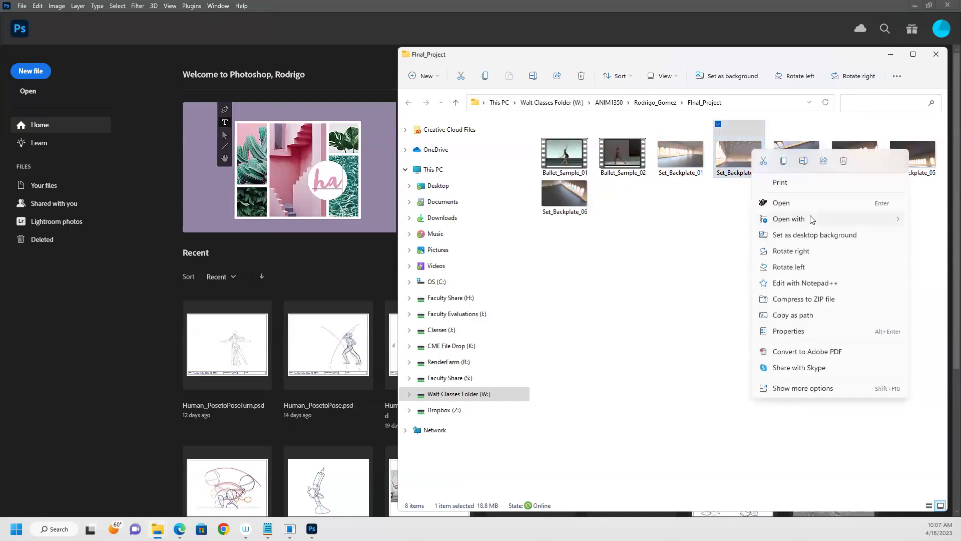
{"action": "mouse_move", "coordinate": [812, 221]}
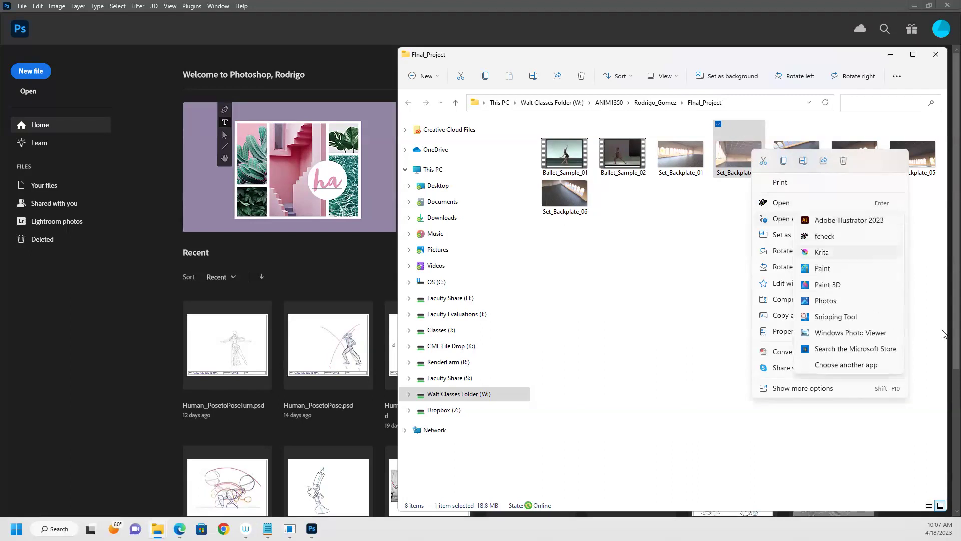
{"action": "left_click", "coordinate": [863, 334]}
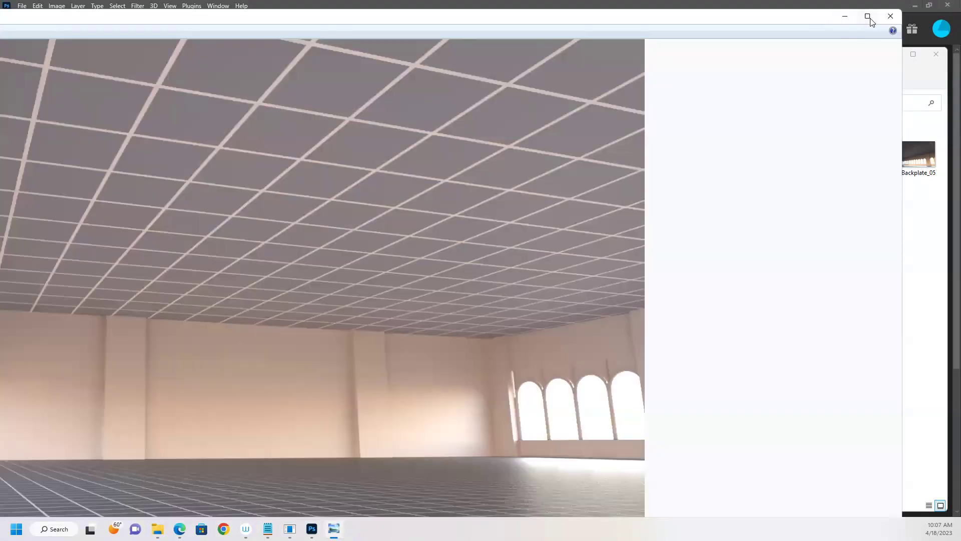
{"action": "left_click", "coordinate": [870, 20]}
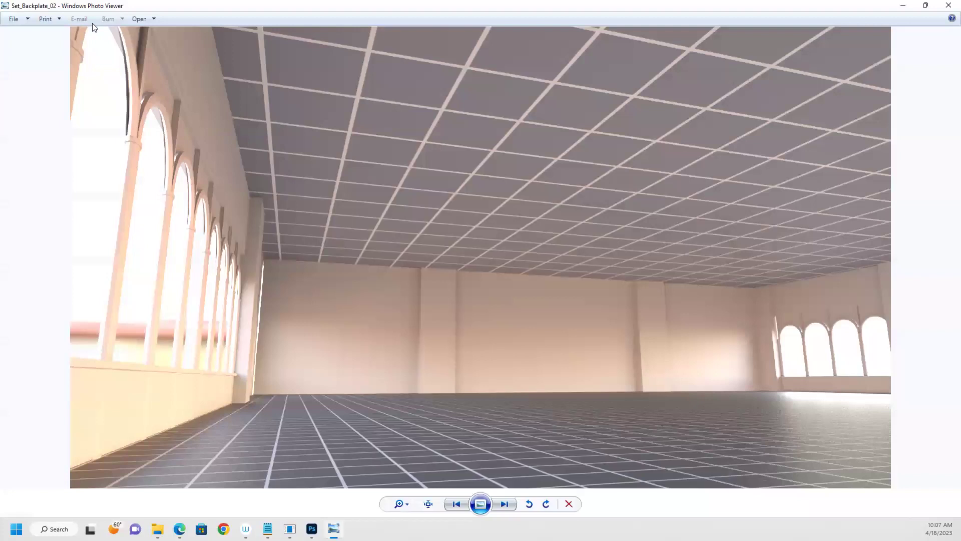
Check the image dimensions in the file properties of Set_Backplate_02 and close the viewer.
{"action": "left_click", "coordinate": [15, 18]}
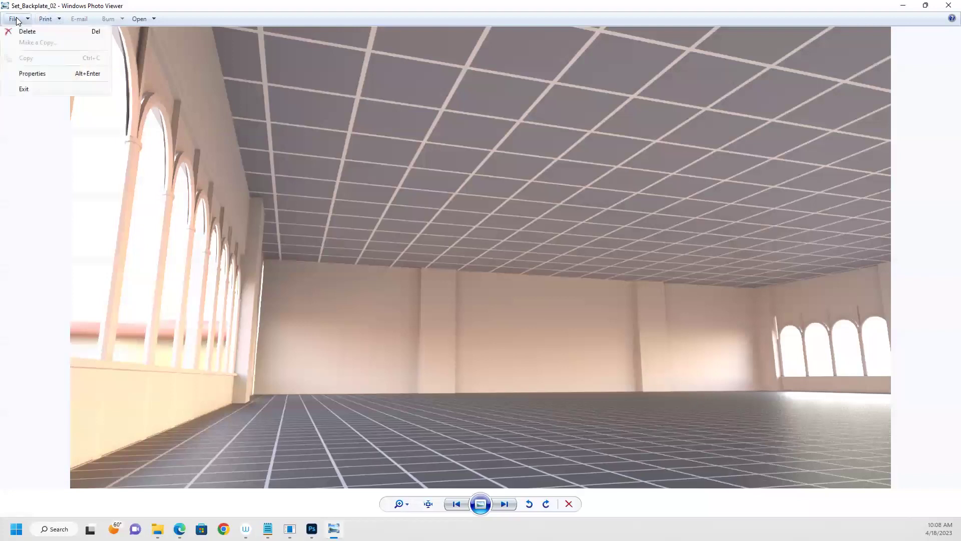
{"action": "left_click", "coordinate": [39, 78]}
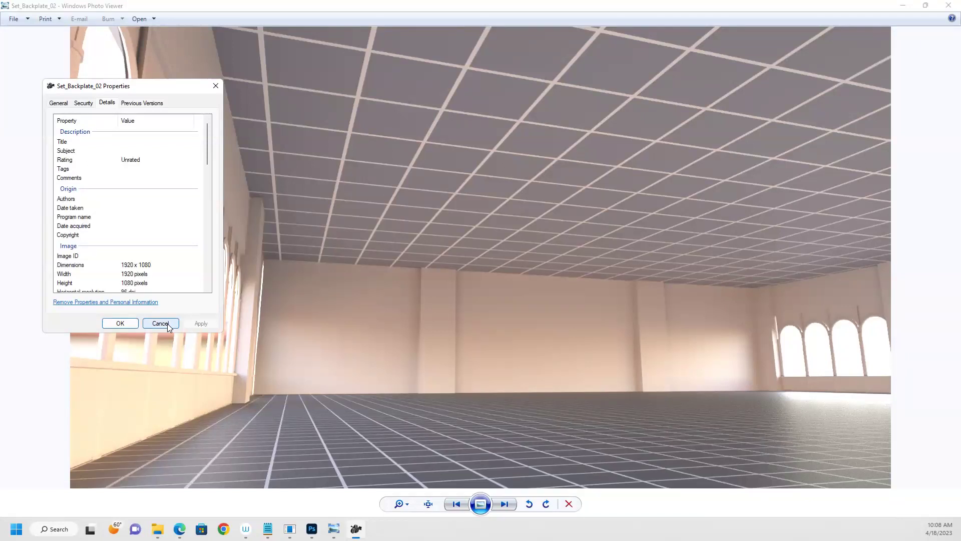
{"action": "left_click", "coordinate": [215, 86]}
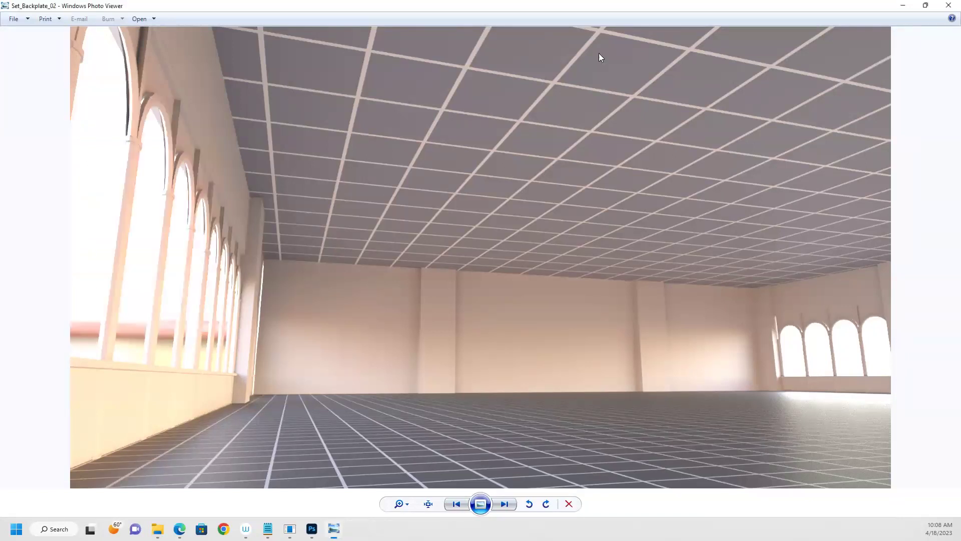
{"action": "left_click", "coordinate": [948, 7]}
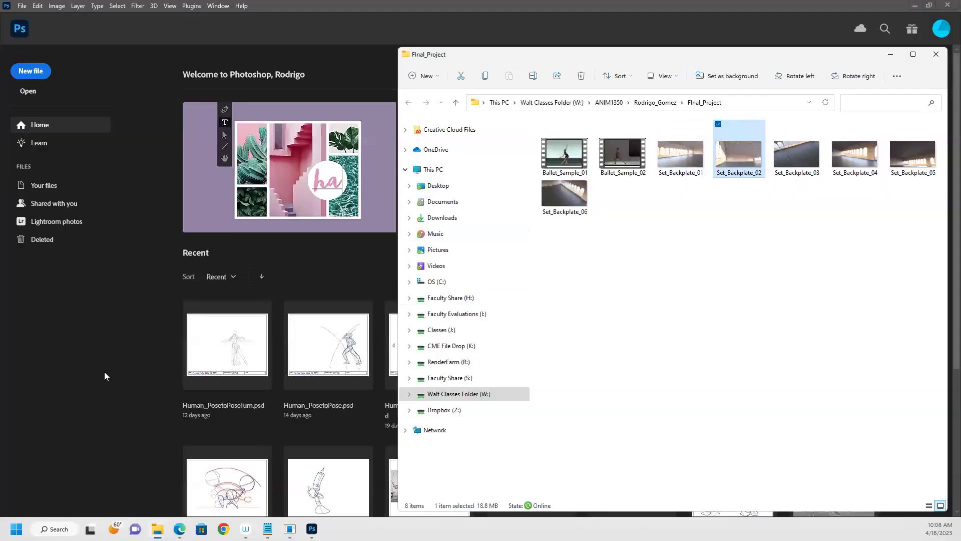
Create a new Photoshop document from the HDTV 1080p film and video preset, 1920 x 1080 pixels at 72 ppi.
{"action": "left_click", "coordinate": [105, 376]}
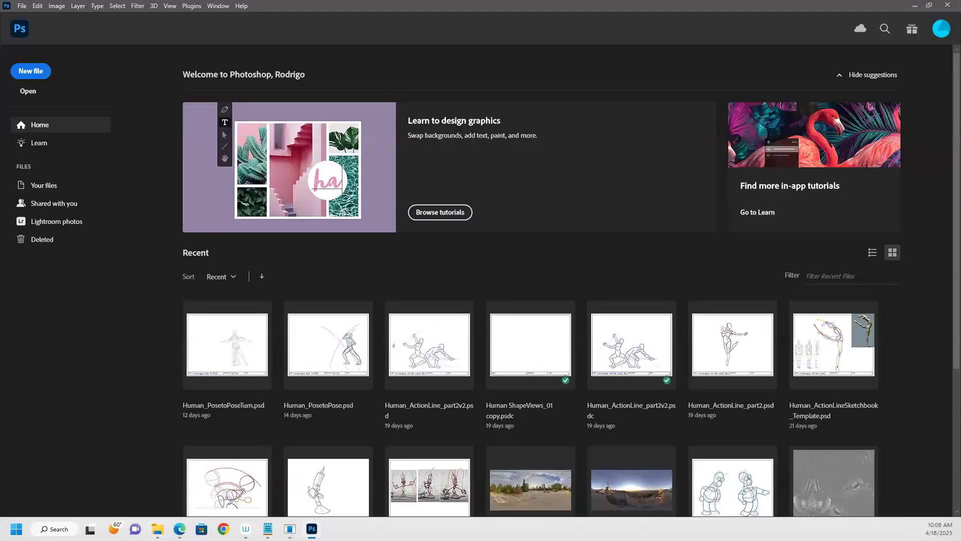
{"action": "left_click", "coordinate": [24, 7]}
{"action": "left_click", "coordinate": [31, 16]}
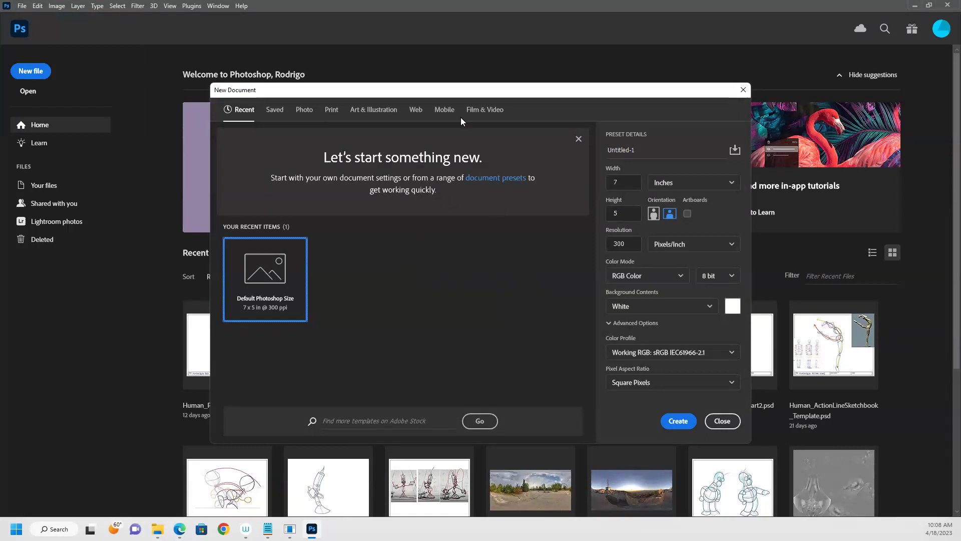
{"action": "left_click", "coordinate": [478, 109]}
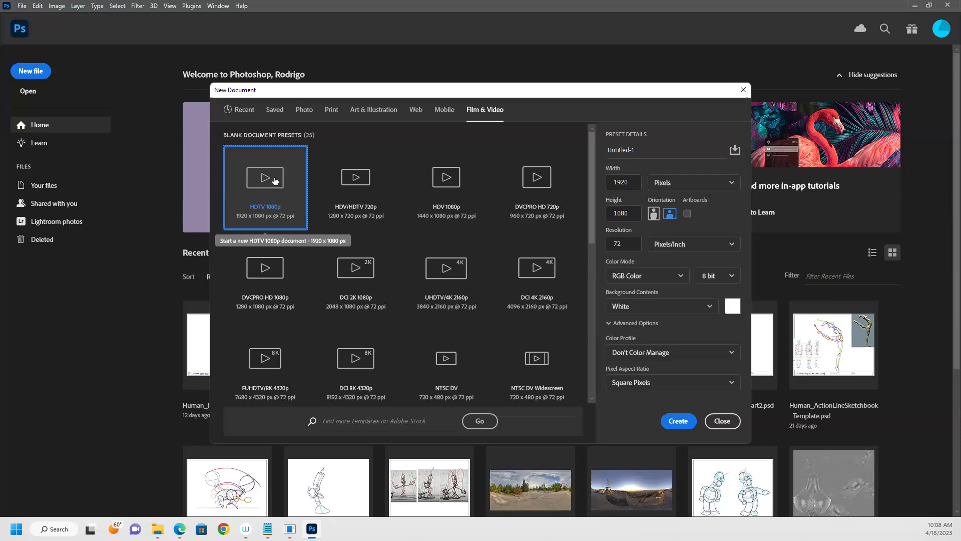
{"action": "left_click", "coordinate": [682, 421]}
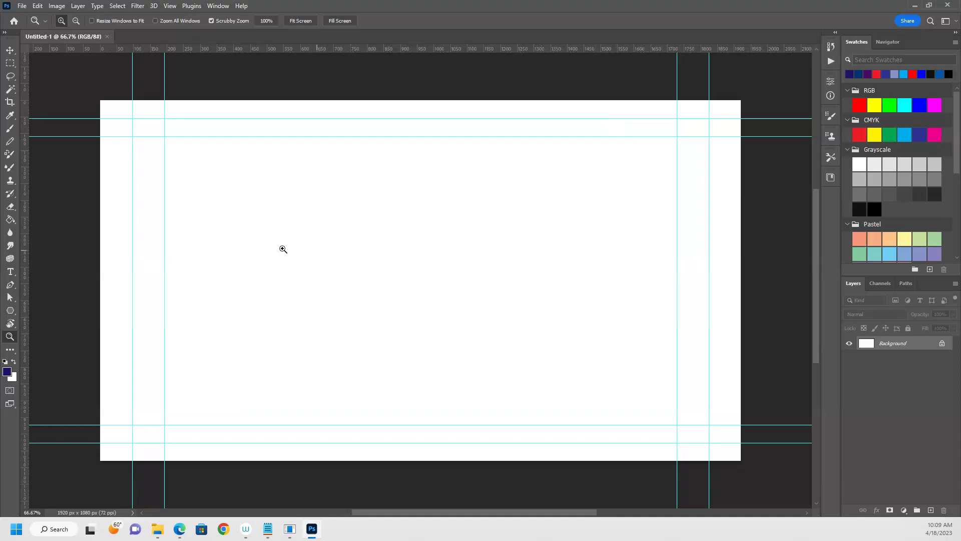
Try placing the Set_Backplate_01 image in the blank document and undo the placement.
{"action": "mouse_move", "coordinate": [157, 529]}
{"action": "left_click", "coordinate": [192, 497]}
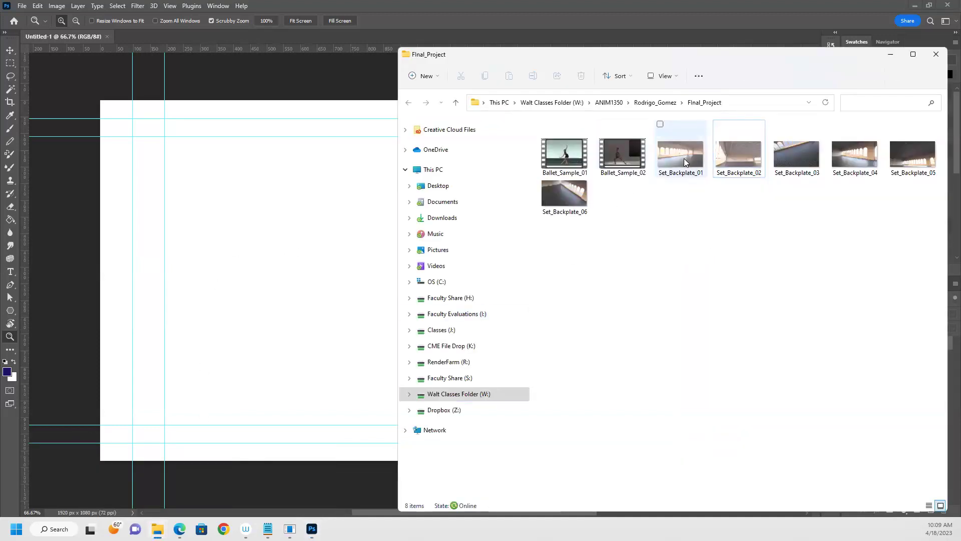
{"action": "left_click_drag", "start_coordinate": [684, 154], "coordinate": [287, 279]}
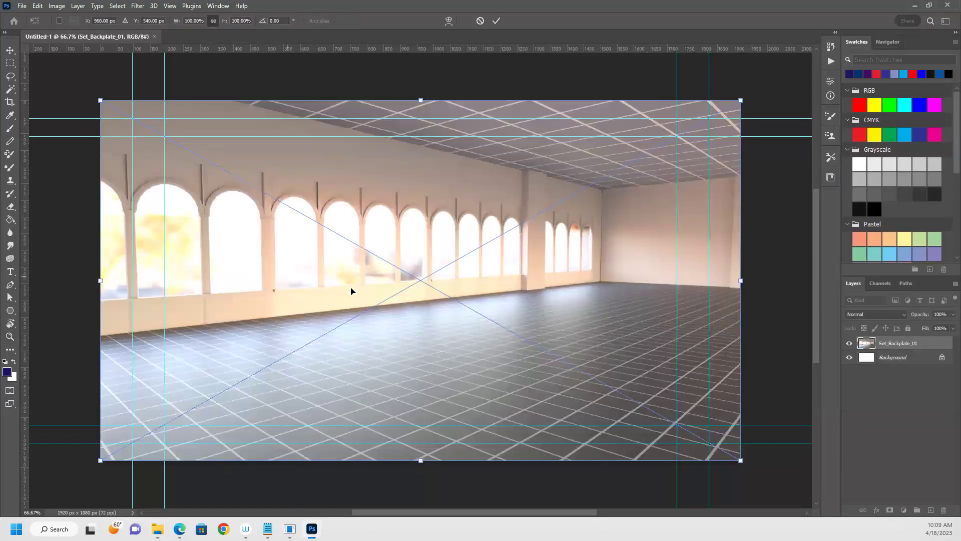
{"action": "key", "text": "Return"}
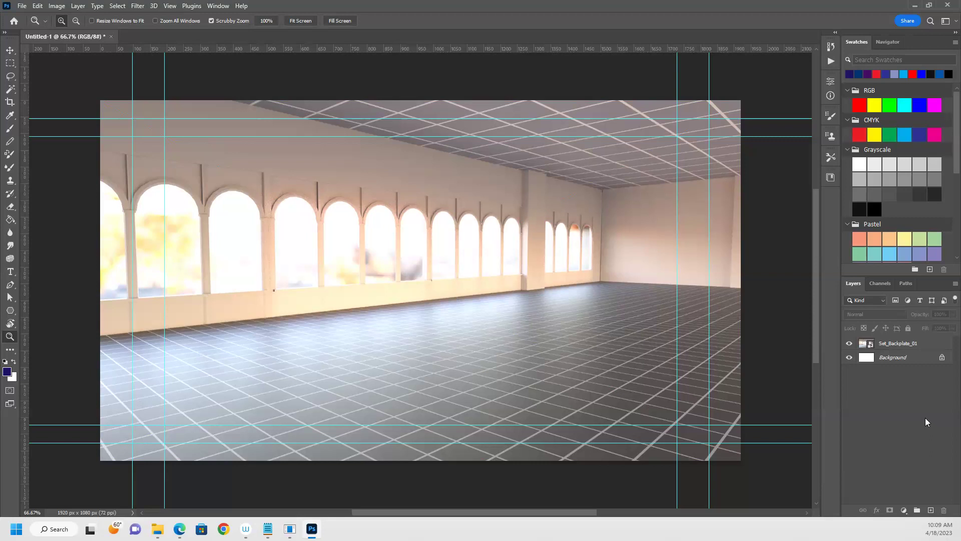
{"action": "key", "text": "ctrl+z"}
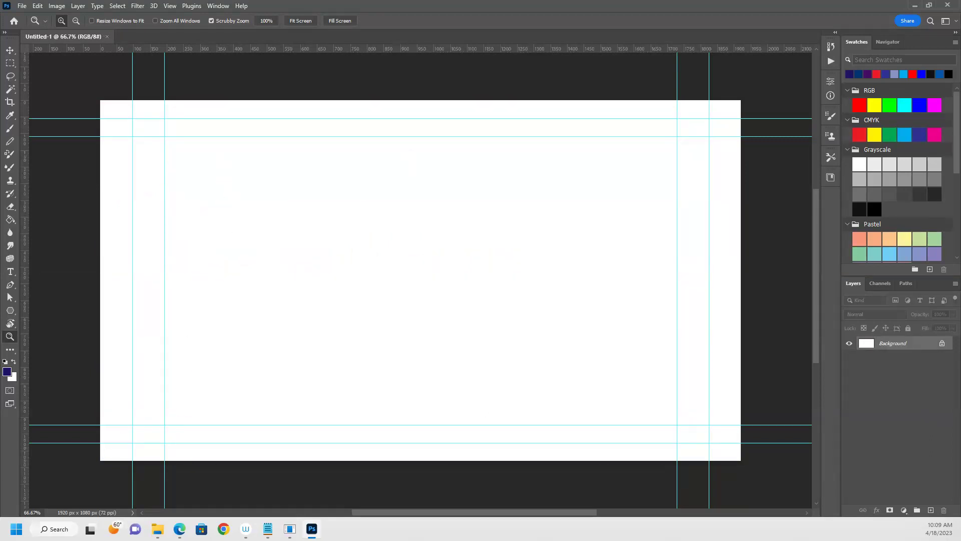
Try placing Set_Backplate_01 from the Final_Project folder in the blank document and locking its layer, and close the document without saving.
{"action": "mouse_move", "coordinate": [158, 528]}
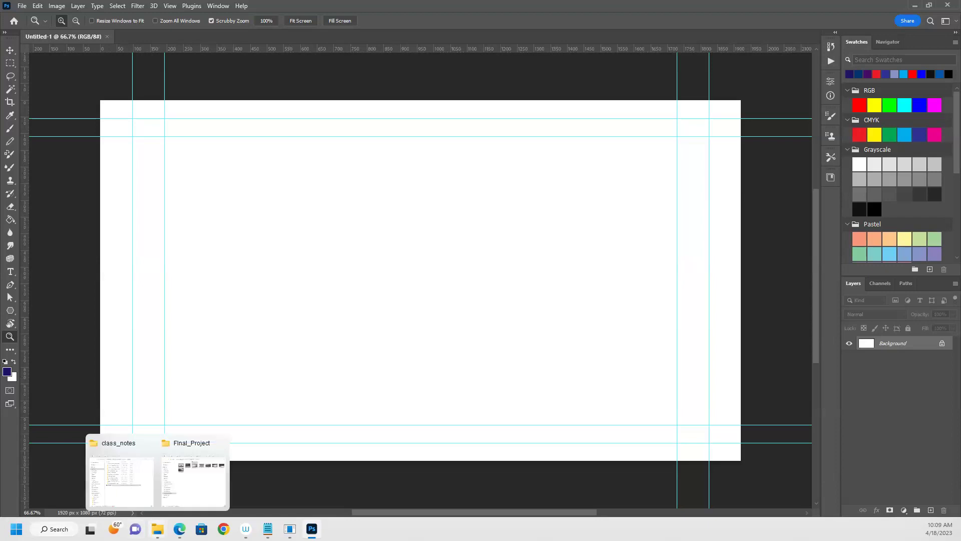
{"action": "left_click", "coordinate": [205, 493]}
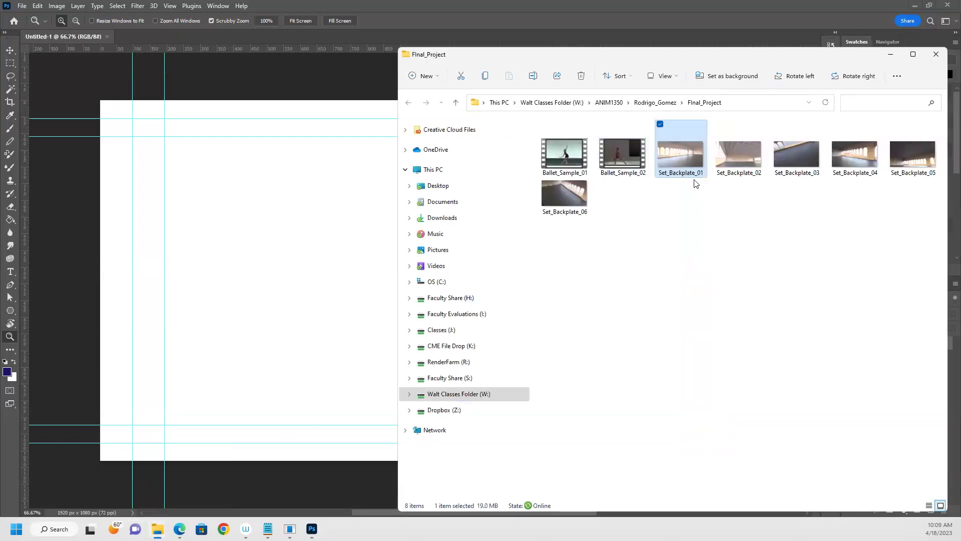
{"action": "left_click_drag", "start_coordinate": [685, 154], "coordinate": [290, 254]}
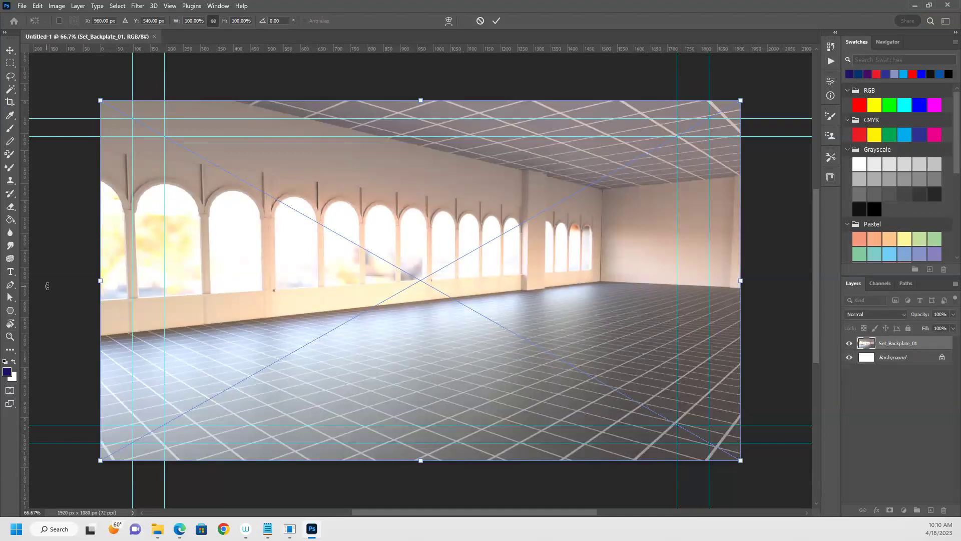
{"action": "left_click", "coordinate": [889, 389]}
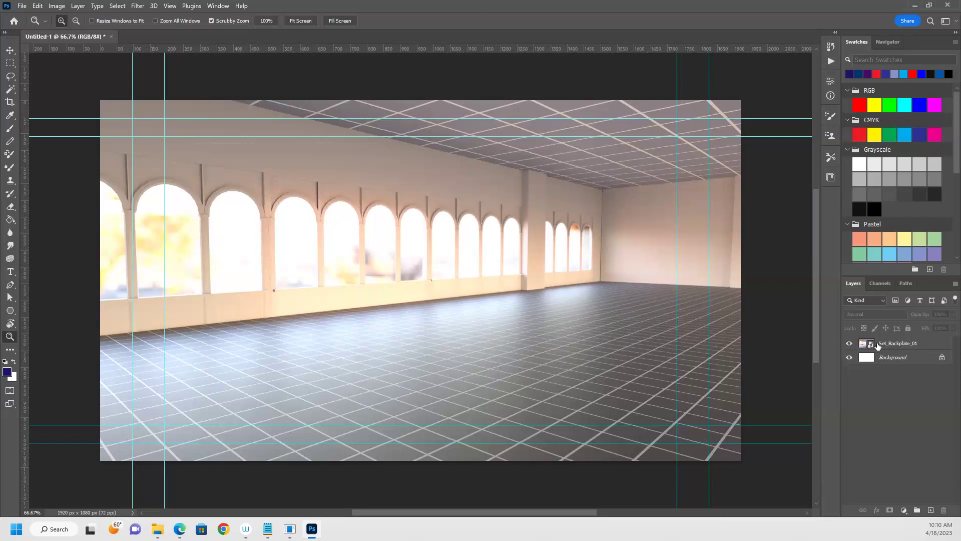
{"action": "left_click", "coordinate": [894, 346]}
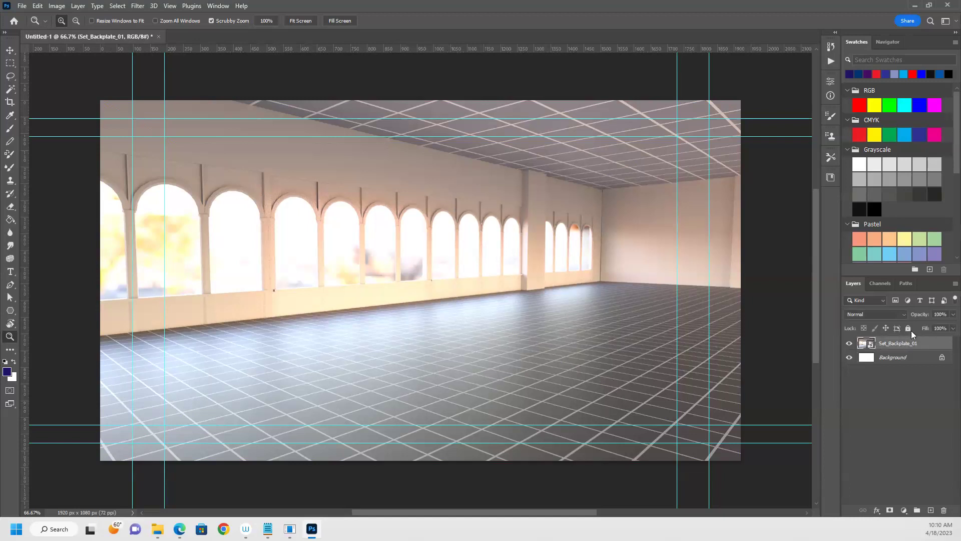
{"action": "left_click", "coordinate": [908, 328]}
{"action": "left_click", "coordinate": [158, 37]}
{"action": "left_click", "coordinate": [476, 196]}
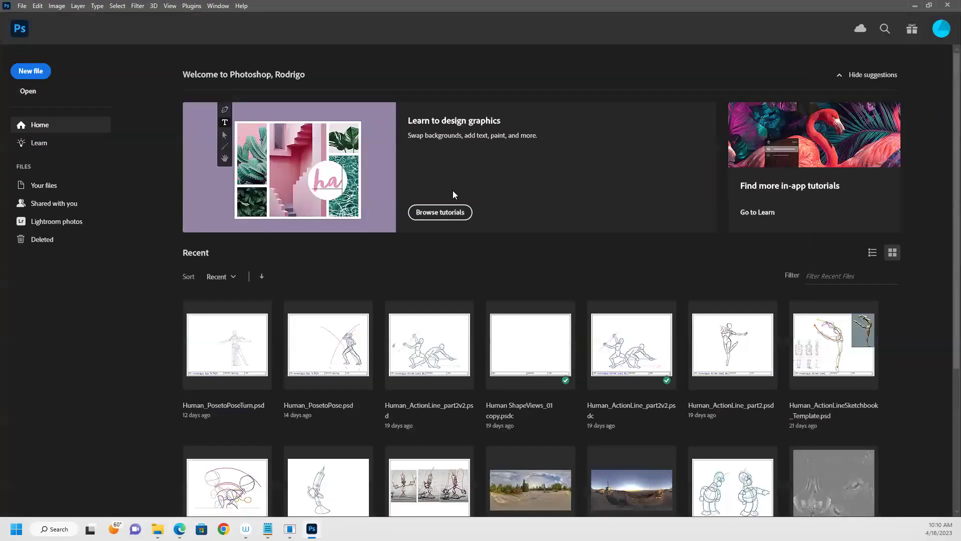
Create a new document from the HDTV 1080p film and video preset, 1920 x 1080 pixels at 72 ppi.
{"action": "left_click", "coordinate": [22, 6]}
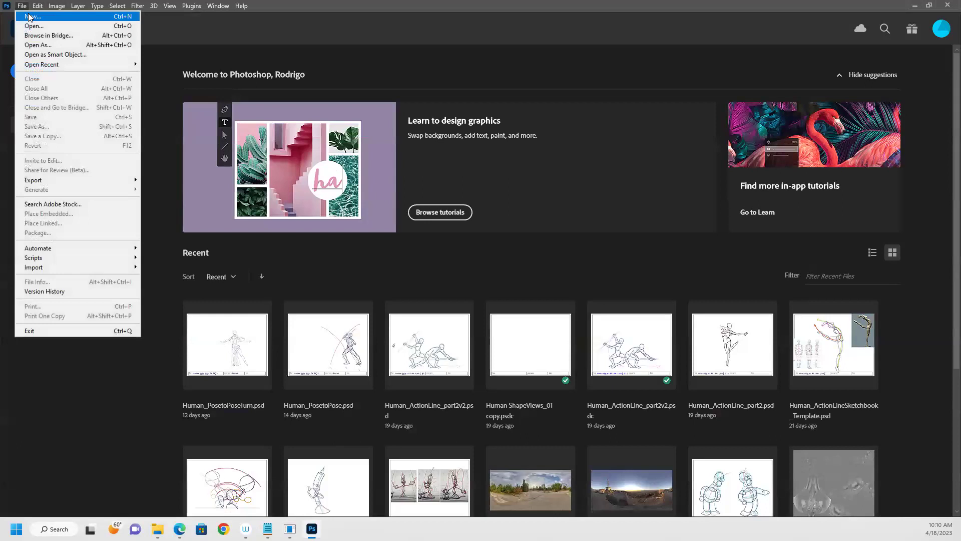
{"action": "left_click", "coordinate": [30, 16]}
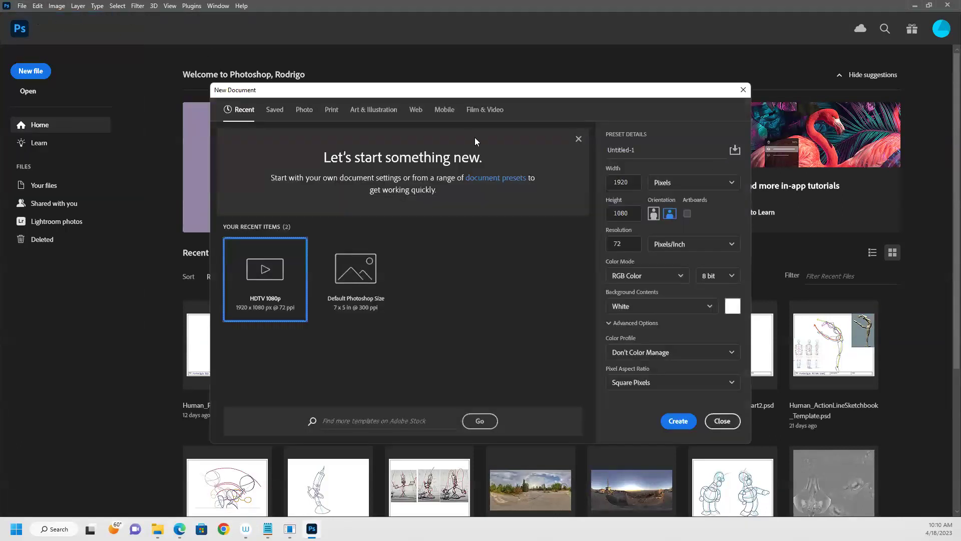
{"action": "left_click", "coordinate": [485, 111]}
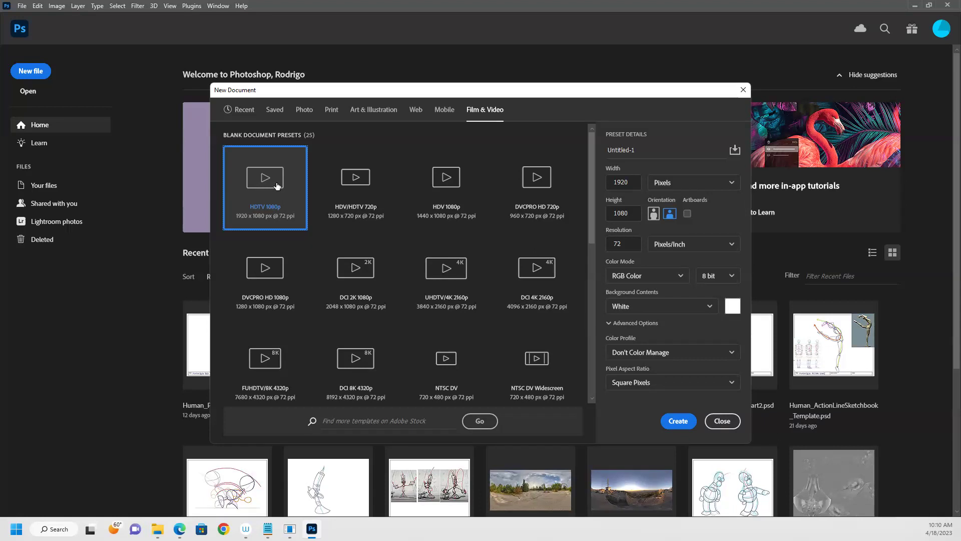
{"action": "left_click", "coordinate": [678, 421]}
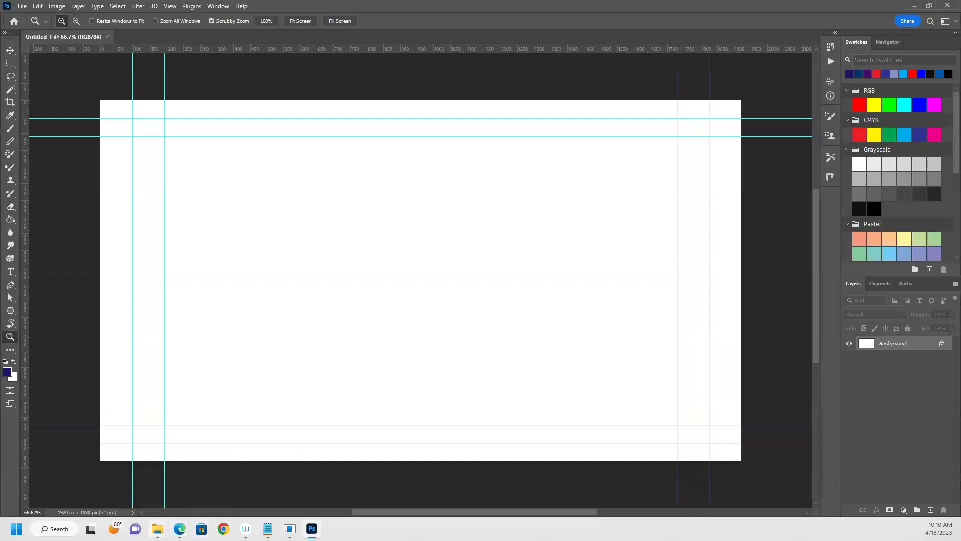
Place the Set_Backplate_01 image from the Final_Project folder in the new document.
{"action": "mouse_move", "coordinate": [158, 529]}
{"action": "left_click", "coordinate": [210, 477]}
{"action": "left_click_drag", "start_coordinate": [686, 161], "coordinate": [290, 287]}
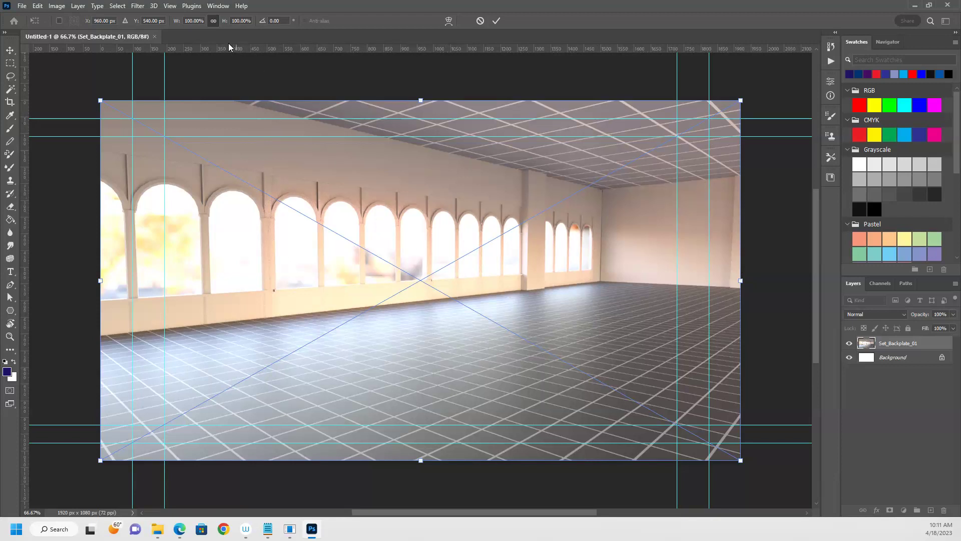
Hide the document's guides and turn them back on.
{"action": "left_click", "coordinate": [170, 6]}
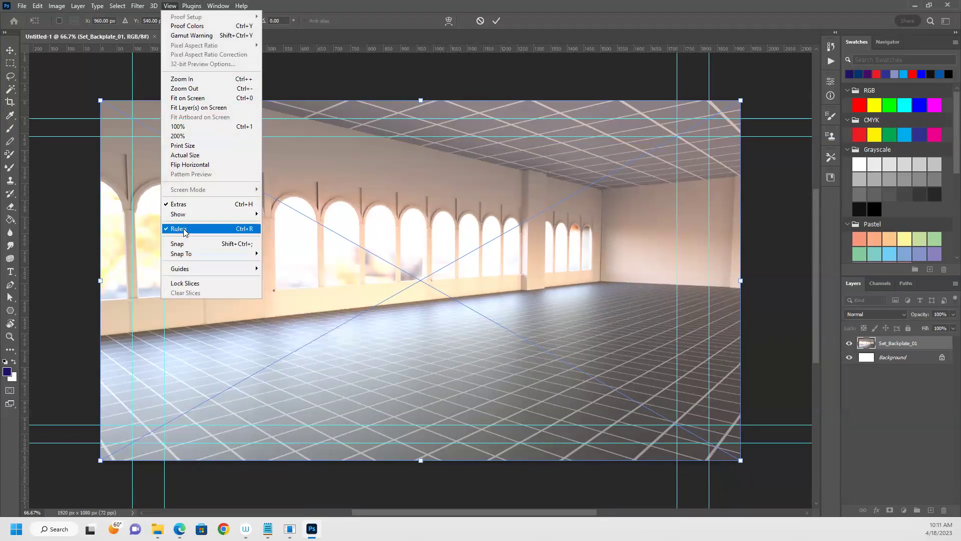
{"action": "mouse_move", "coordinate": [185, 212]}
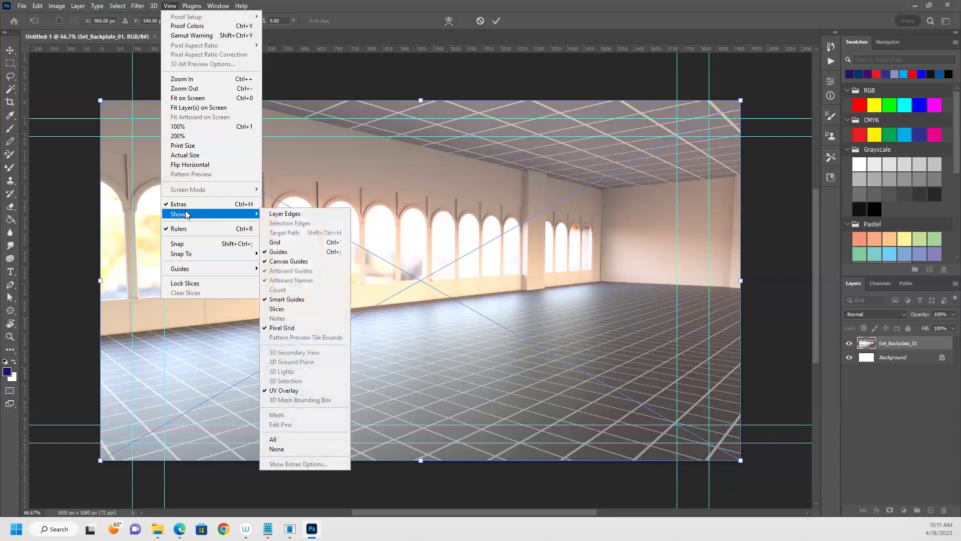
{"action": "left_click", "coordinate": [299, 252]}
{"action": "left_click", "coordinate": [171, 6]}
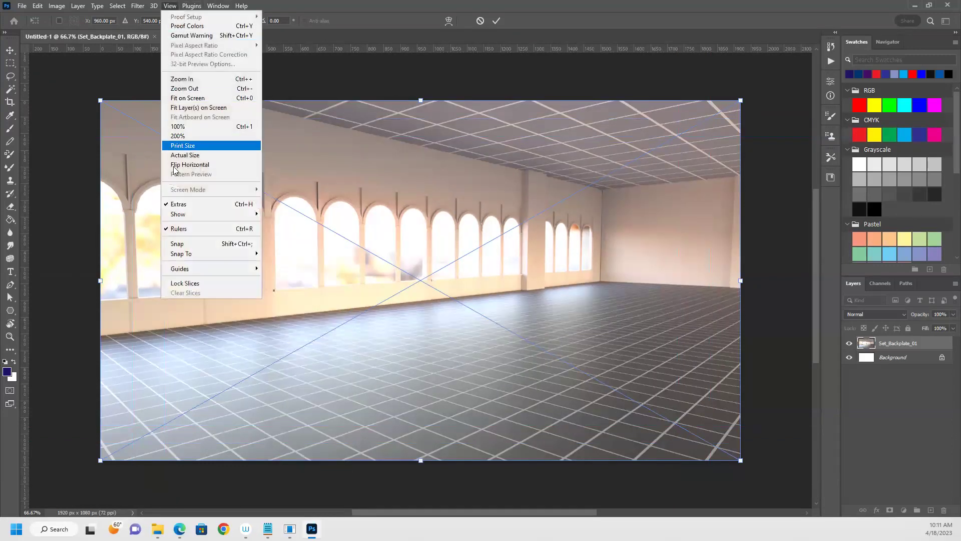
{"action": "mouse_move", "coordinate": [216, 214]}
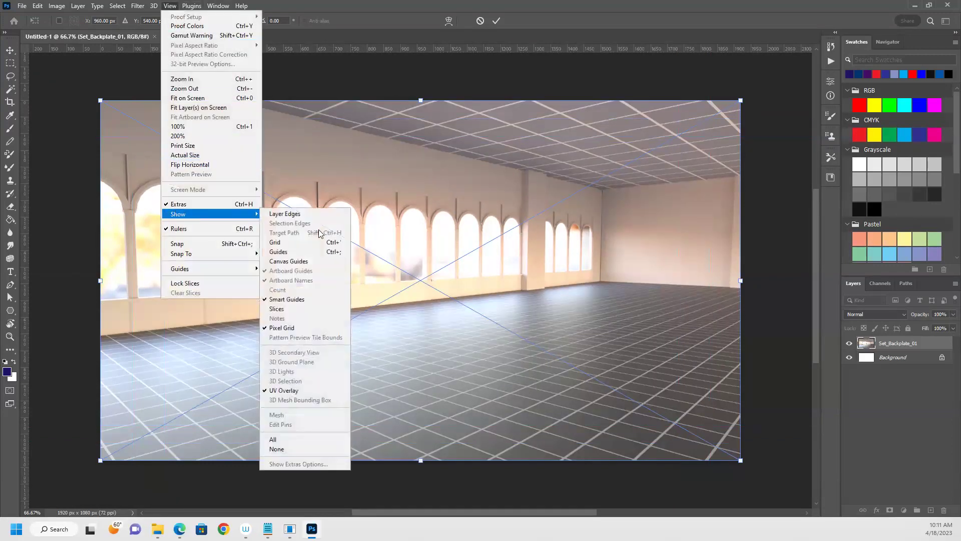
{"action": "left_click", "coordinate": [294, 254]}
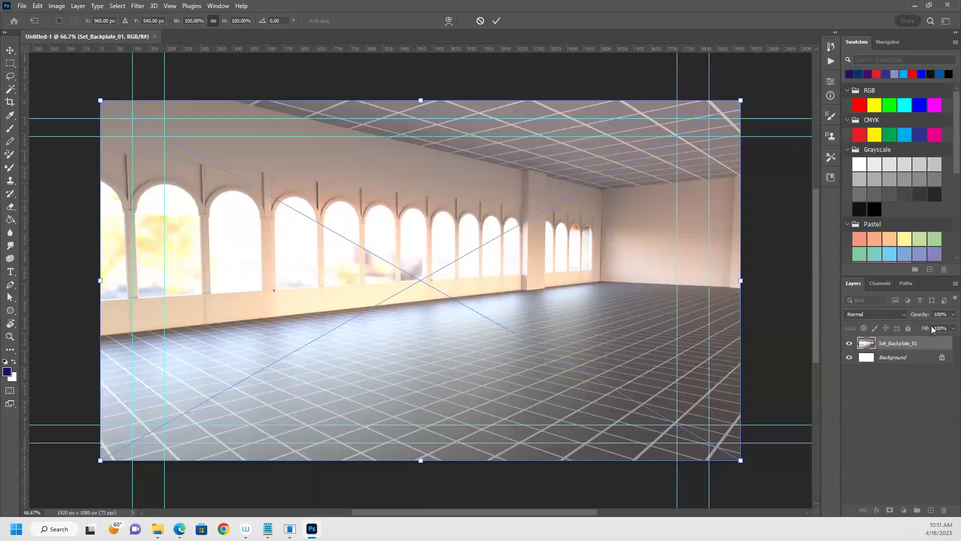
Commit the placement of the backplate image and fully lock the Set_Backplate_01 layer.
{"action": "key", "text": "Return"}
{"action": "left_click", "coordinate": [909, 327]}
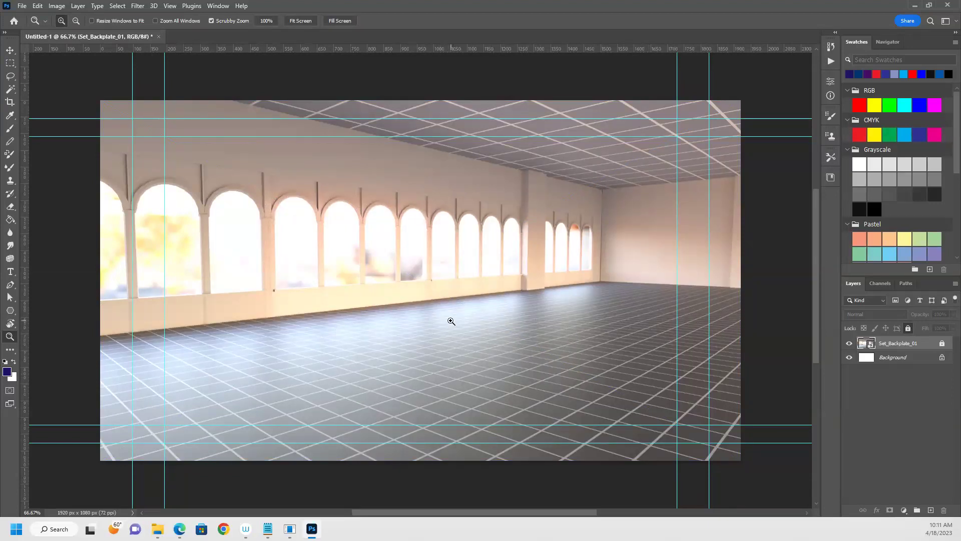
Add a new layer above the backplate and sketch a small head beside the far windows with the Brush tool.
{"action": "left_click", "coordinate": [930, 509]}
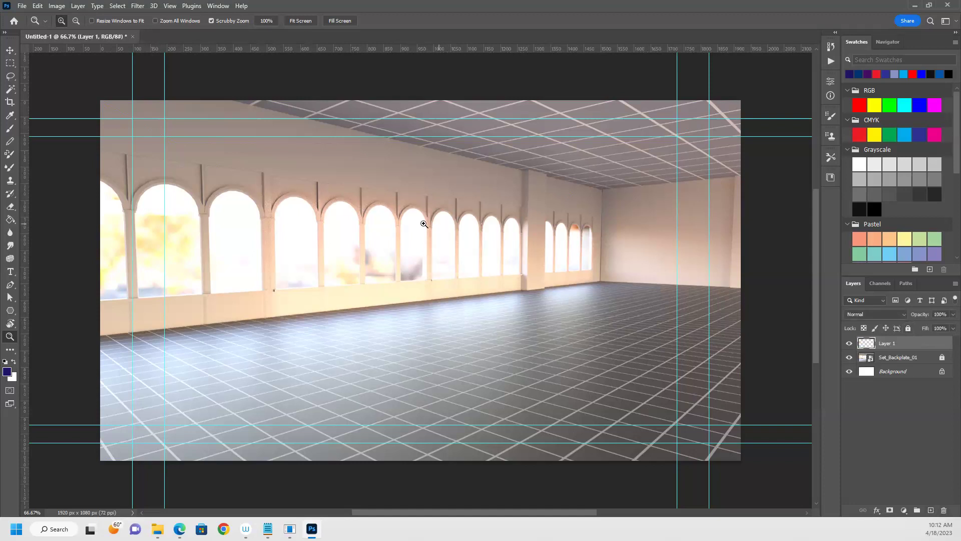
{"action": "left_click", "coordinate": [9, 130]}
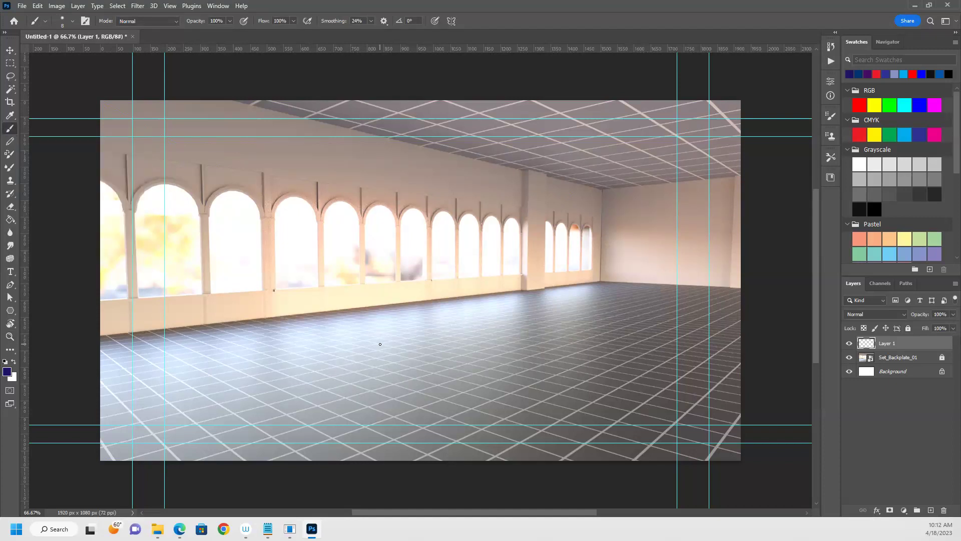
{"action": "left_click_drag", "start_coordinate": [567, 190], "coordinate": [564, 198]}
Try a curved movement arrow from the back wall to the near floor area and undo it.
{"action": "mouse_move", "coordinate": [646, 182]}
{"action": "left_mouse_down"}
{"action": "mouse_move", "coordinate": [389, 350]}
{"action": "mouse_move", "coordinate": [225, 363]}
{"action": "mouse_move", "coordinate": [230, 347]}
{"action": "left_mouse_up"}
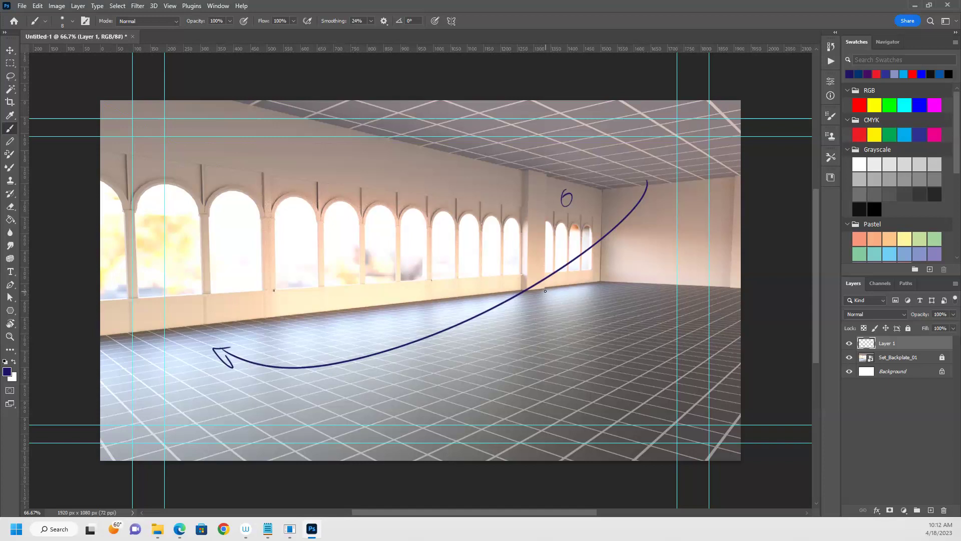
{"action": "key", "text": "ctrl+z"}
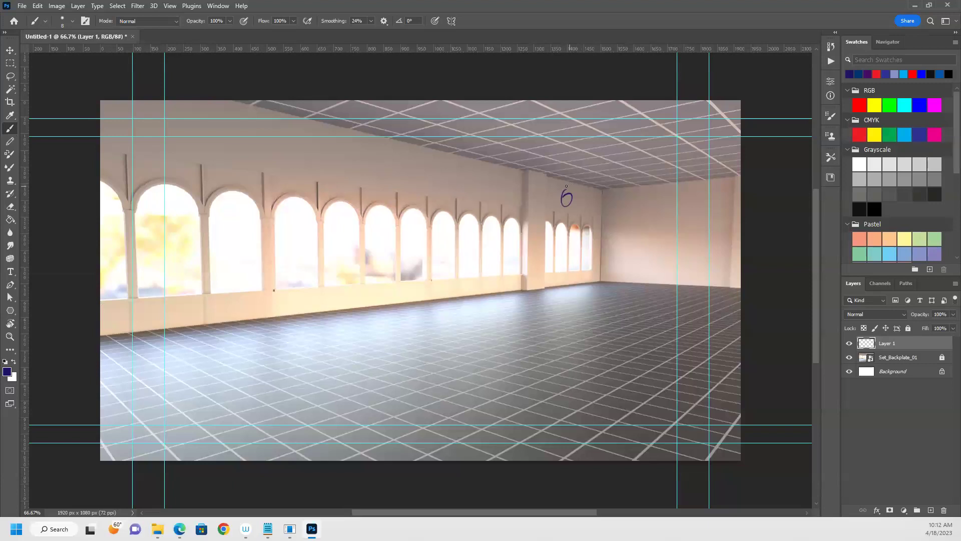
Sketch a standing stick figure with raised arms at the far end of the room and a curved path toward the foreground.
{"action": "mouse_move", "coordinate": [565, 193]}
{"action": "left_mouse_down"}
{"action": "mouse_move", "coordinate": [556, 287]}
{"action": "mouse_move", "coordinate": [558, 257]}
{"action": "mouse_move", "coordinate": [569, 280]}
{"action": "mouse_move", "coordinate": [559, 269]}
{"action": "mouse_move", "coordinate": [548, 290]}
{"action": "left_mouse_up"}
{"action": "mouse_move", "coordinate": [614, 234]}
{"action": "left_mouse_down"}
{"action": "mouse_move", "coordinate": [441, 341]}
{"action": "mouse_move", "coordinate": [312, 364]}
{"action": "left_mouse_up"}
{"action": "left_click_drag", "start_coordinate": [281, 356], "coordinate": [278, 377]}
{"action": "left_click_drag", "start_coordinate": [550, 287], "coordinate": [551, 300]}
{"action": "mouse_move", "coordinate": [551, 296]}
{"action": "left_mouse_down"}
{"action": "mouse_move", "coordinate": [533, 306]}
{"action": "mouse_move", "coordinate": [549, 323]}
{"action": "left_mouse_up"}
{"action": "left_click_drag", "start_coordinate": [569, 261], "coordinate": [597, 311]}
{"action": "mouse_move", "coordinate": [591, 317]}
{"action": "left_mouse_down"}
{"action": "mouse_move", "coordinate": [601, 321]}
{"action": "mouse_move", "coordinate": [592, 332]}
{"action": "left_mouse_up"}
{"action": "left_click_drag", "start_coordinate": [532, 349], "coordinate": [533, 350]}
{"action": "left_click_drag", "start_coordinate": [540, 343], "coordinate": [535, 354]}
{"action": "left_click_drag", "start_coordinate": [569, 221], "coordinate": [614, 187]}
{"action": "left_click_drag", "start_coordinate": [542, 198], "coordinate": [553, 217]}
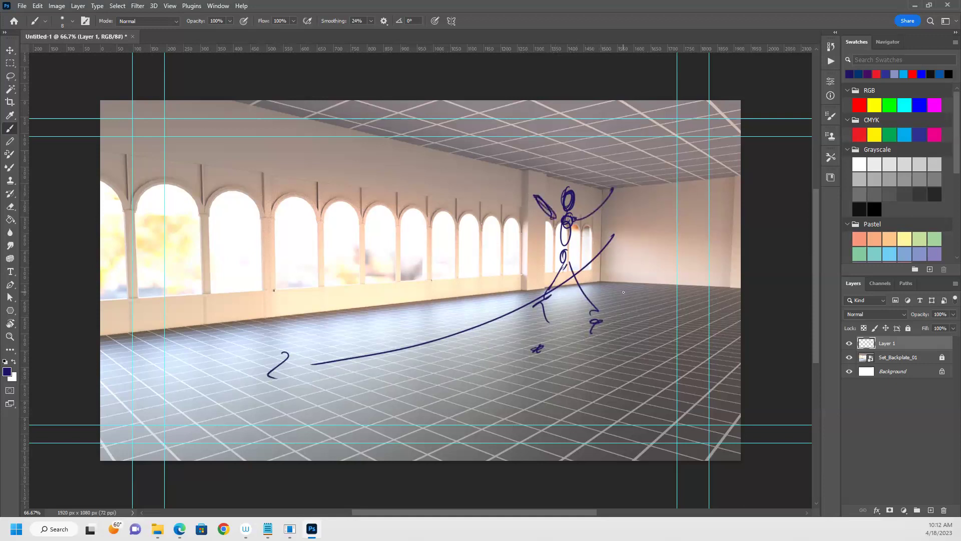
Add a new layer and sketch a larger lunging figure with bent legs in the foreground at the path's near end.
{"action": "left_click", "coordinate": [935, 508]}
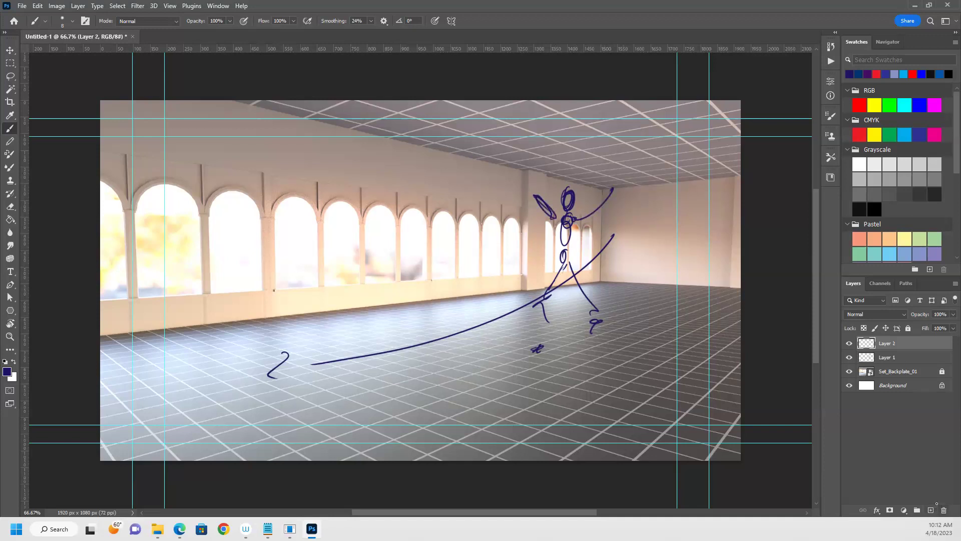
{"action": "mouse_move", "coordinate": [295, 207]}
{"action": "left_mouse_down"}
{"action": "mouse_move", "coordinate": [299, 241]}
{"action": "mouse_move", "coordinate": [301, 224]}
{"action": "mouse_move", "coordinate": [228, 325]}
{"action": "left_mouse_up"}
{"action": "mouse_move", "coordinate": [296, 239]}
{"action": "left_mouse_down"}
{"action": "mouse_move", "coordinate": [251, 316]}
{"action": "mouse_move", "coordinate": [416, 403]}
{"action": "left_mouse_up"}
{"action": "mouse_move", "coordinate": [281, 320]}
{"action": "left_mouse_down"}
{"action": "mouse_move", "coordinate": [238, 338]}
{"action": "mouse_move", "coordinate": [240, 353]}
{"action": "mouse_move", "coordinate": [234, 327]}
{"action": "mouse_move", "coordinate": [256, 365]}
{"action": "mouse_move", "coordinate": [194, 415]}
{"action": "left_mouse_up"}
{"action": "mouse_move", "coordinate": [256, 371]}
{"action": "left_mouse_down"}
{"action": "mouse_move", "coordinate": [234, 352]}
{"action": "mouse_move", "coordinate": [237, 341]}
{"action": "mouse_move", "coordinate": [235, 386]}
{"action": "mouse_move", "coordinate": [199, 403]}
{"action": "left_mouse_up"}
{"action": "mouse_move", "coordinate": [200, 408]}
{"action": "left_mouse_down"}
{"action": "mouse_move", "coordinate": [242, 378]}
{"action": "mouse_move", "coordinate": [230, 388]}
{"action": "left_mouse_up"}
{"action": "left_click_drag", "start_coordinate": [575, 269], "coordinate": [587, 296]}
{"action": "mouse_move", "coordinate": [292, 246]}
{"action": "left_mouse_down"}
{"action": "mouse_move", "coordinate": [273, 280]}
{"action": "mouse_move", "coordinate": [299, 250]}
{"action": "mouse_move", "coordinate": [241, 270]}
{"action": "mouse_move", "coordinate": [234, 257]}
{"action": "mouse_move", "coordinate": [313, 275]}
{"action": "left_mouse_up"}
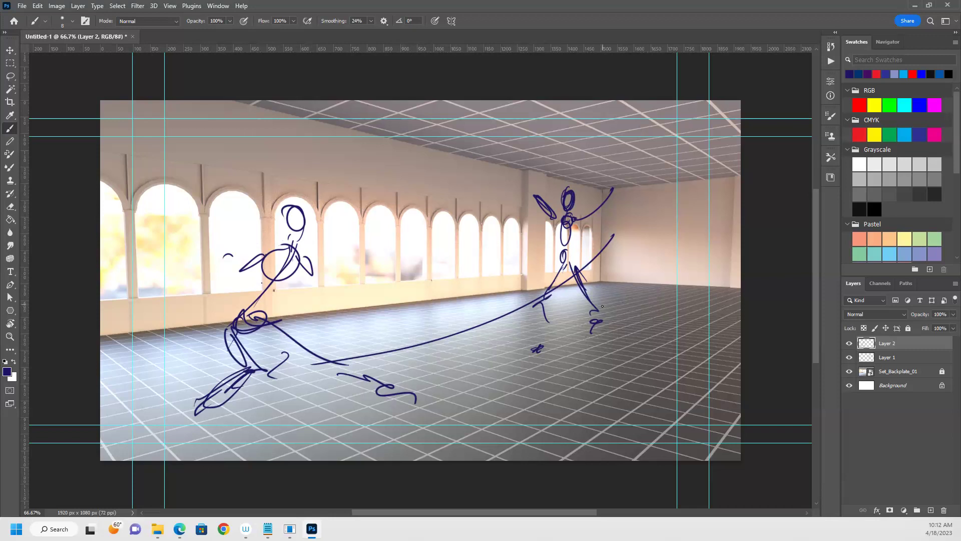
Choose CMYK red and draw the movement path between the two figures plus arm arcs around the foreground figure.
{"action": "left_click", "coordinate": [860, 135]}
{"action": "mouse_move", "coordinate": [614, 228]}
{"action": "left_mouse_down"}
{"action": "mouse_move", "coordinate": [270, 375]}
{"action": "mouse_move", "coordinate": [276, 391]}
{"action": "left_mouse_up"}
{"action": "left_click_drag", "start_coordinate": [264, 252], "coordinate": [200, 325]}
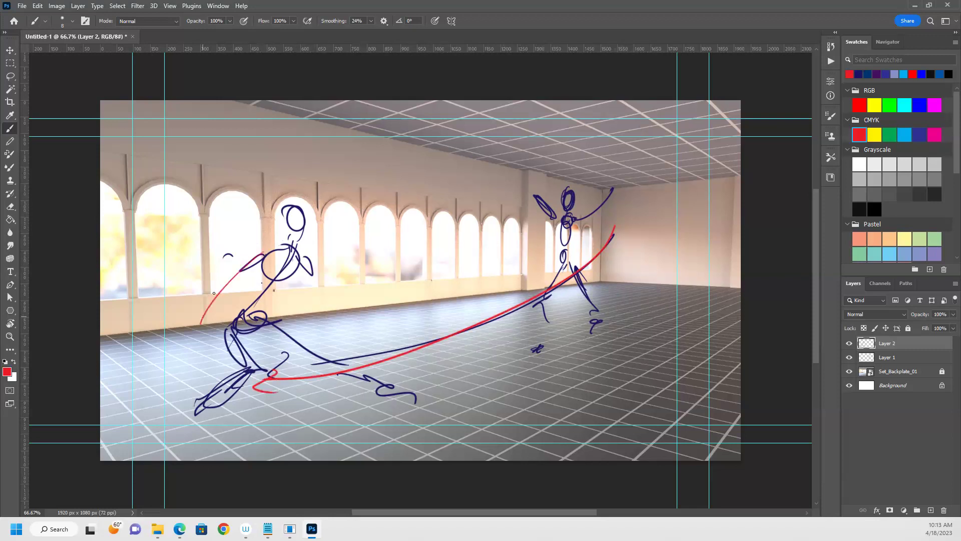
{"action": "mouse_move", "coordinate": [356, 276]}
{"action": "left_mouse_down"}
{"action": "mouse_move", "coordinate": [350, 292]}
{"action": "mouse_move", "coordinate": [300, 316]}
{"action": "left_mouse_up"}
Add a new layer and sketch a tall dark blue standing figure with raised arms and spread legs over the foreground figure.
{"action": "left_click", "coordinate": [931, 511]}
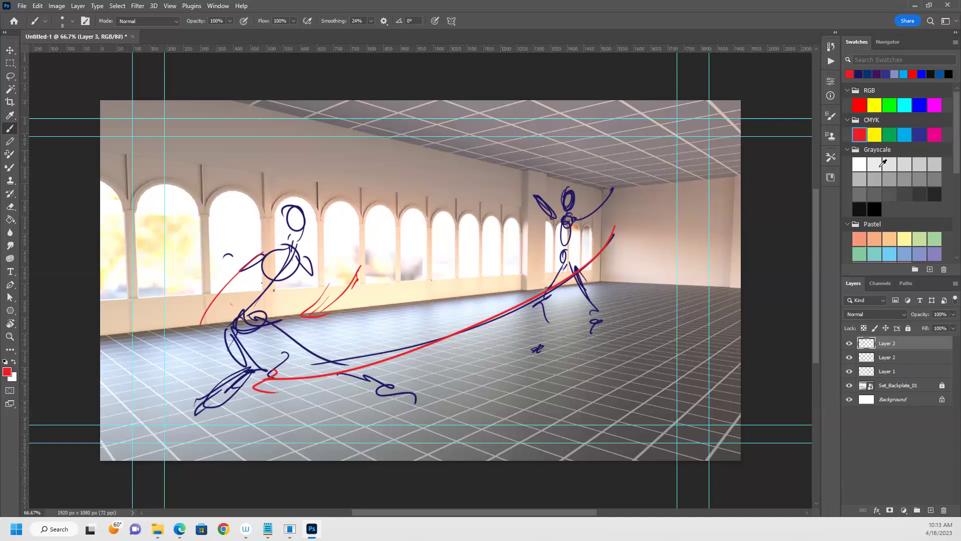
{"action": "left_click", "coordinate": [860, 75]}
{"action": "mouse_move", "coordinate": [300, 137]}
{"action": "left_mouse_down"}
{"action": "mouse_move", "coordinate": [289, 163]}
{"action": "mouse_move", "coordinate": [300, 137]}
{"action": "left_mouse_up"}
{"action": "mouse_move", "coordinate": [210, 137]}
{"action": "left_mouse_down"}
{"action": "mouse_move", "coordinate": [278, 190]}
{"action": "mouse_move", "coordinate": [356, 134]}
{"action": "left_mouse_up"}
{"action": "mouse_move", "coordinate": [316, 171]}
{"action": "left_mouse_down"}
{"action": "mouse_move", "coordinate": [313, 399]}
{"action": "mouse_move", "coordinate": [312, 340]}
{"action": "left_mouse_up"}
{"action": "mouse_move", "coordinate": [314, 273]}
{"action": "left_mouse_down"}
{"action": "mouse_move", "coordinate": [268, 416]}
{"action": "mouse_move", "coordinate": [383, 410]}
{"action": "left_mouse_up"}
{"action": "left_click_drag", "start_coordinate": [241, 429], "coordinate": [269, 422]}
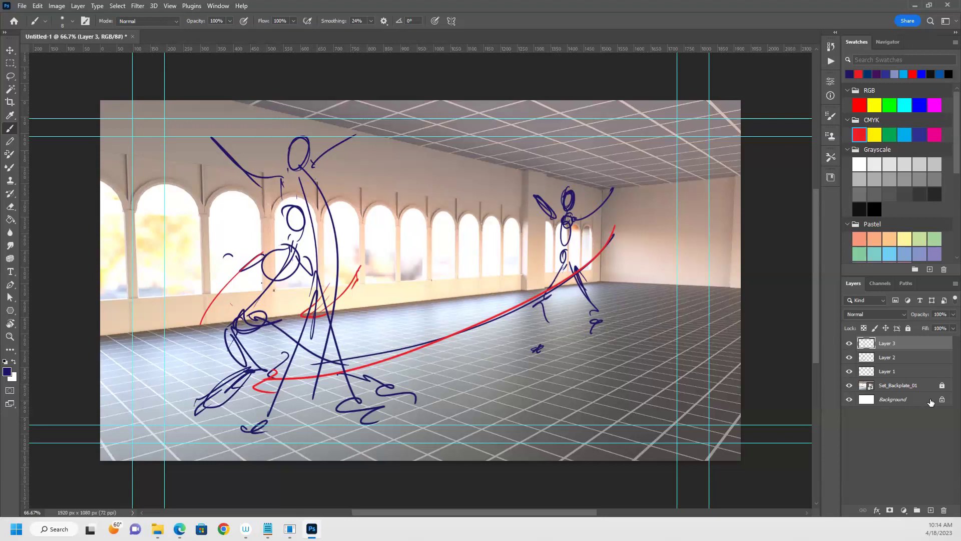
Toggle the visibility of Layer 3, Layer 2 and Layer 1 to review the poses in sequence, leaving all layers shown.
{"action": "left_click", "coordinate": [850, 343]}
{"action": "left_click", "coordinate": [849, 357]}
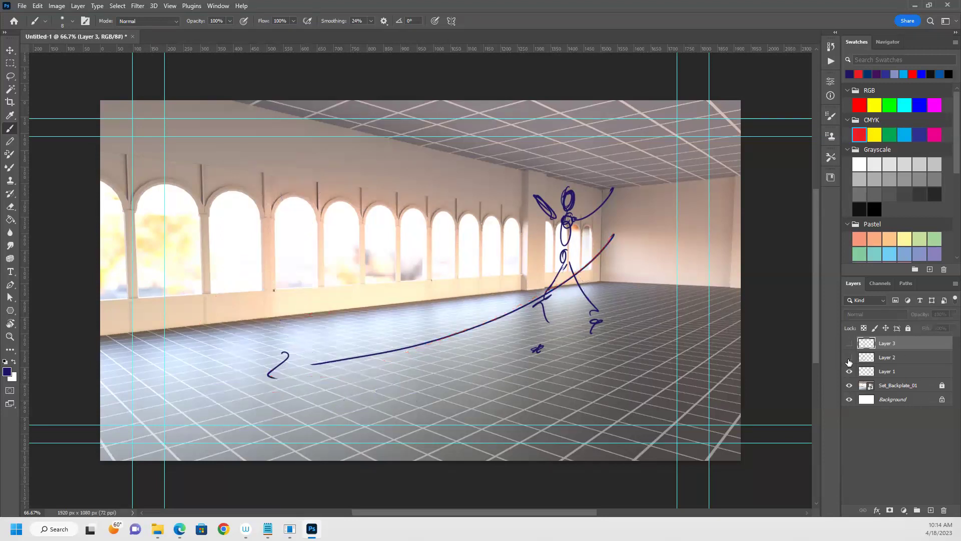
{"action": "left_click", "coordinate": [849, 357]}
{"action": "left_click", "coordinate": [849, 357]}
{"action": "left_click", "coordinate": [850, 371]}
{"action": "left_click", "coordinate": [849, 371]}
{"action": "left_click", "coordinate": [849, 357]}
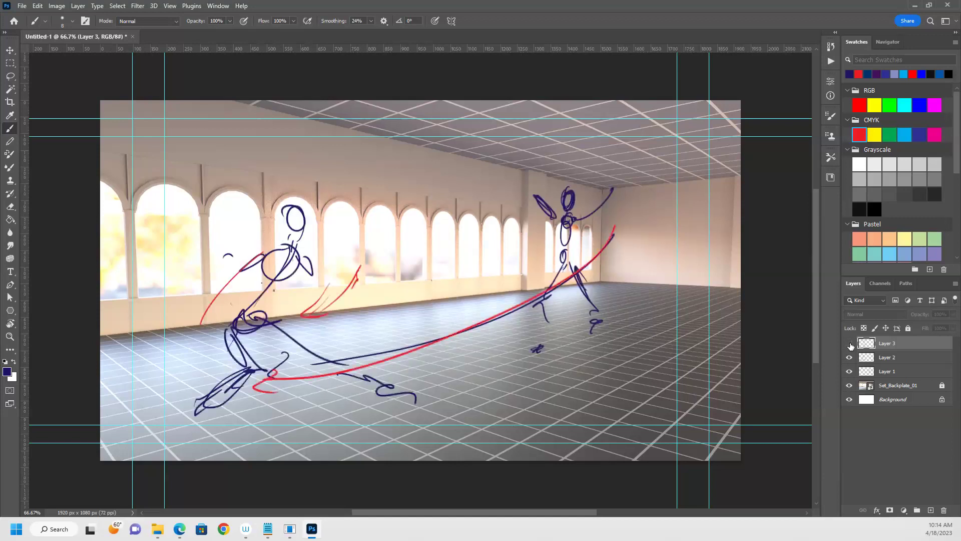
{"action": "left_click", "coordinate": [849, 344]}
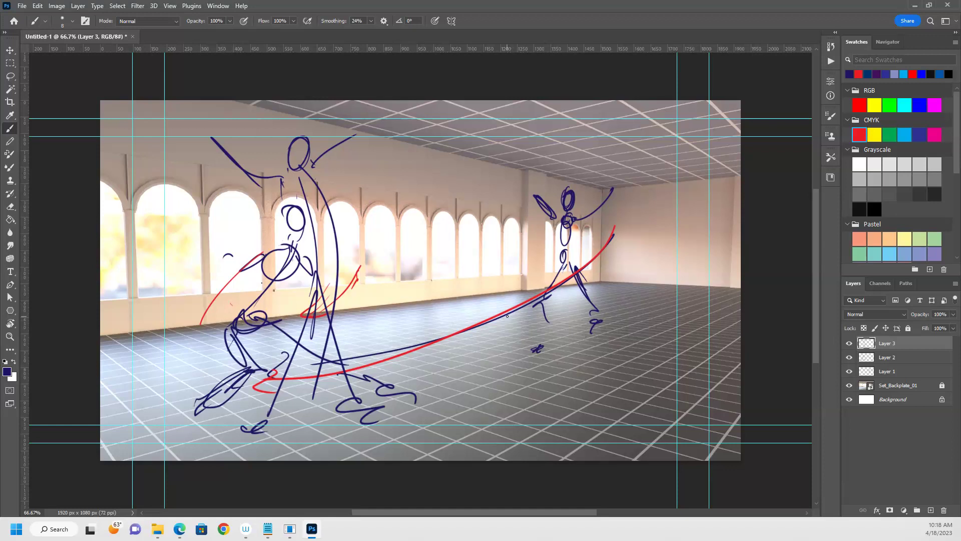
Display the Timeline and enlarge its area below the canvas.
{"action": "left_click", "coordinate": [211, 7]}
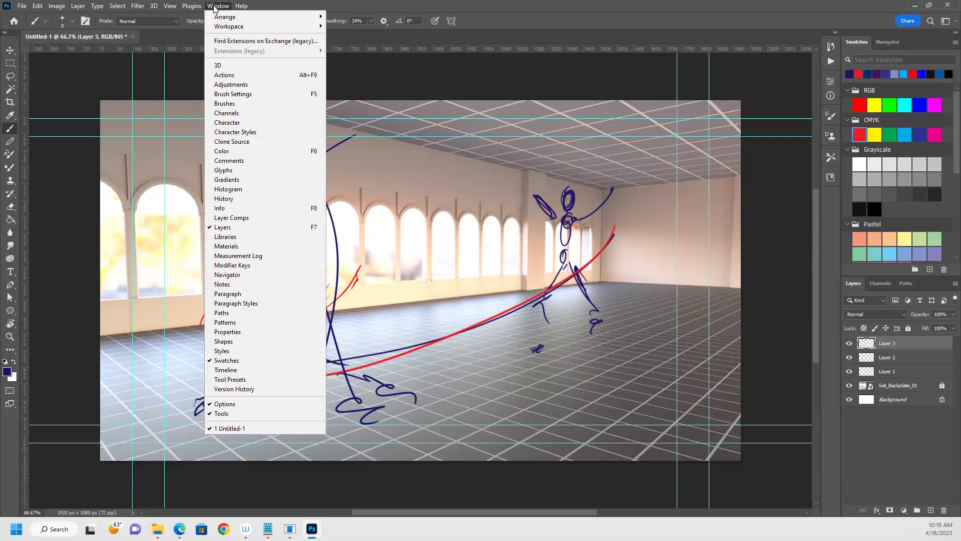
{"action": "left_click", "coordinate": [222, 6]}
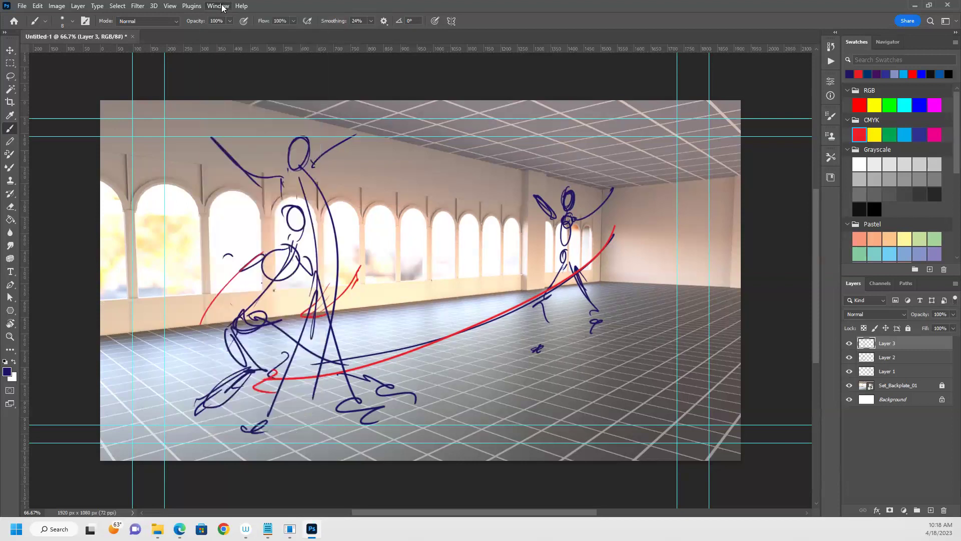
{"action": "left_click", "coordinate": [222, 6]}
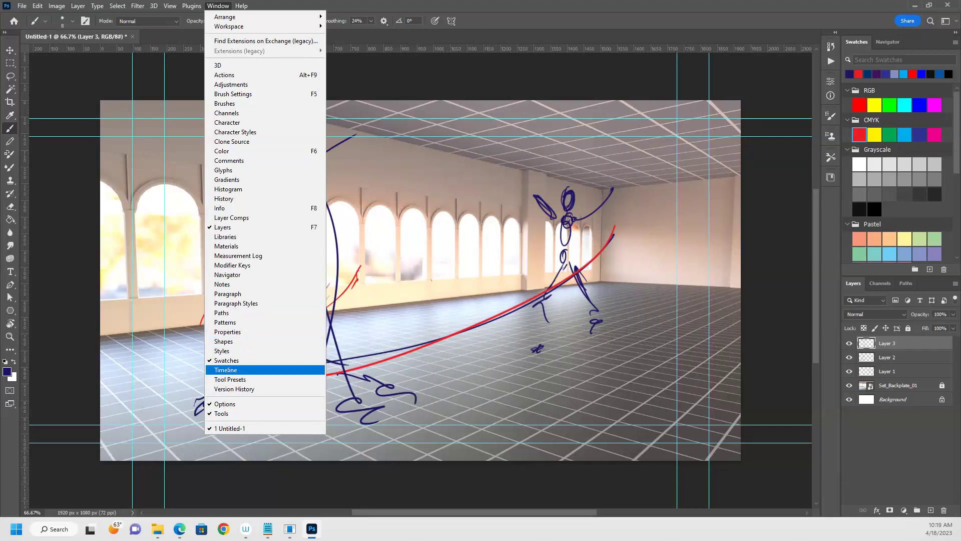
{"action": "left_click", "coordinate": [229, 371]}
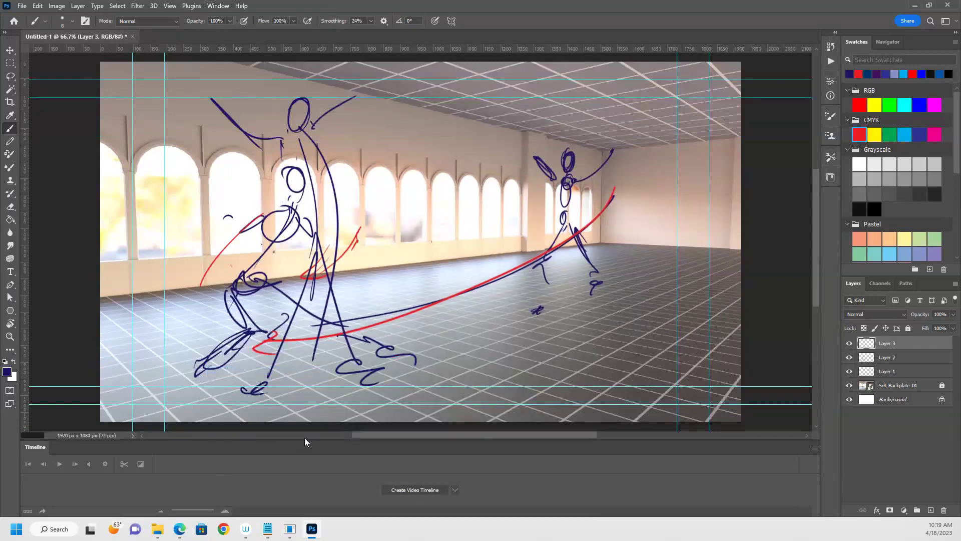
{"action": "left_click_drag", "start_coordinate": [303, 440], "coordinate": [303, 379]}
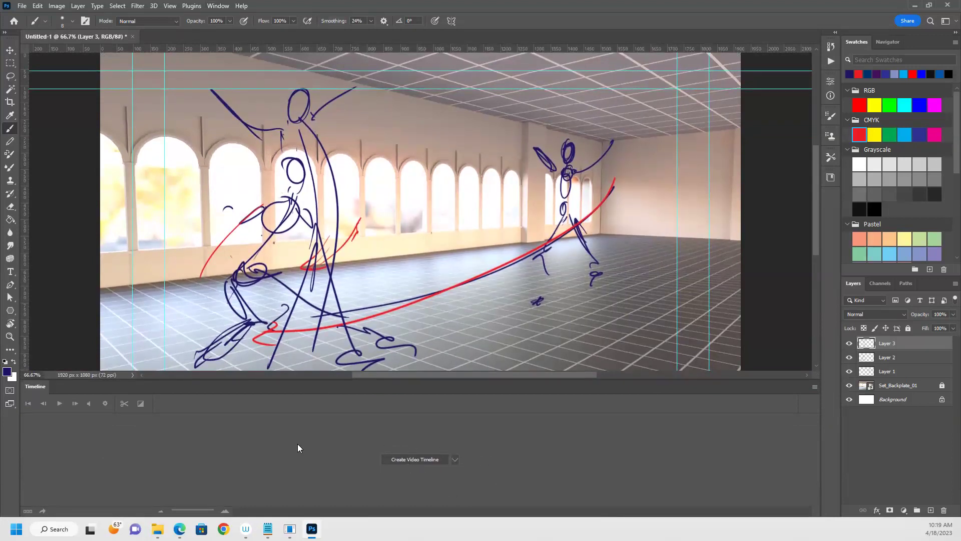
Create a video timeline from the document's layers and check its playback resolution and loop options.
{"action": "left_click", "coordinate": [217, 6]}
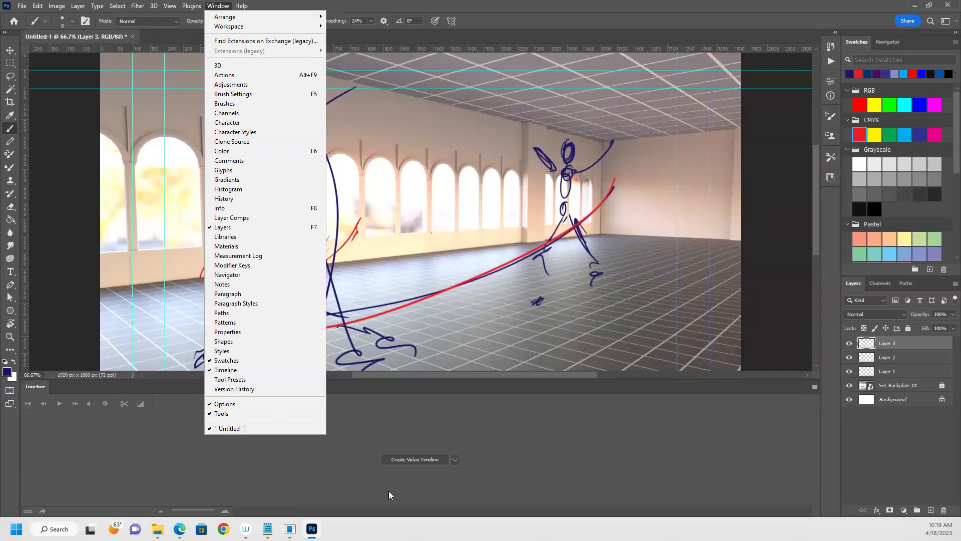
{"action": "left_click", "coordinate": [426, 484]}
{"action": "left_click", "coordinate": [418, 459]}
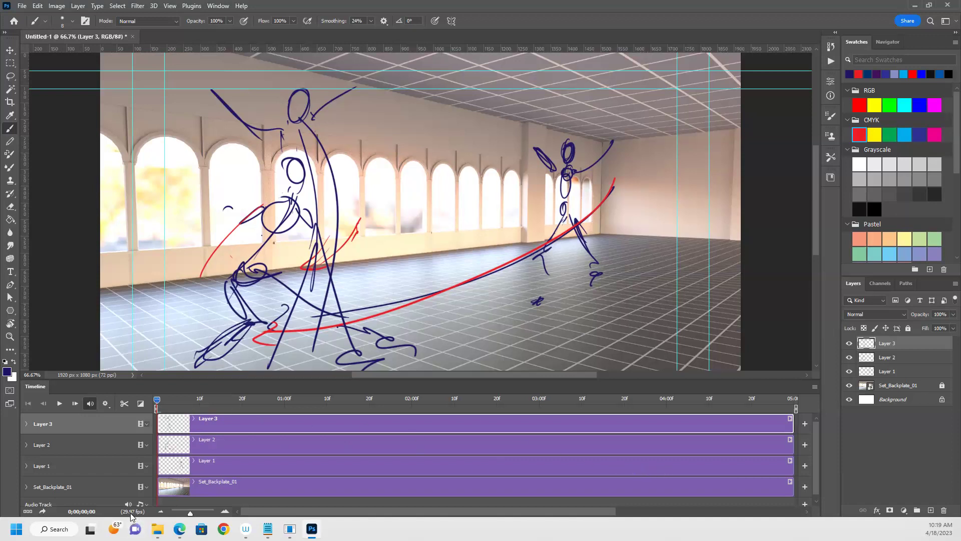
{"action": "left_click", "coordinate": [105, 404]}
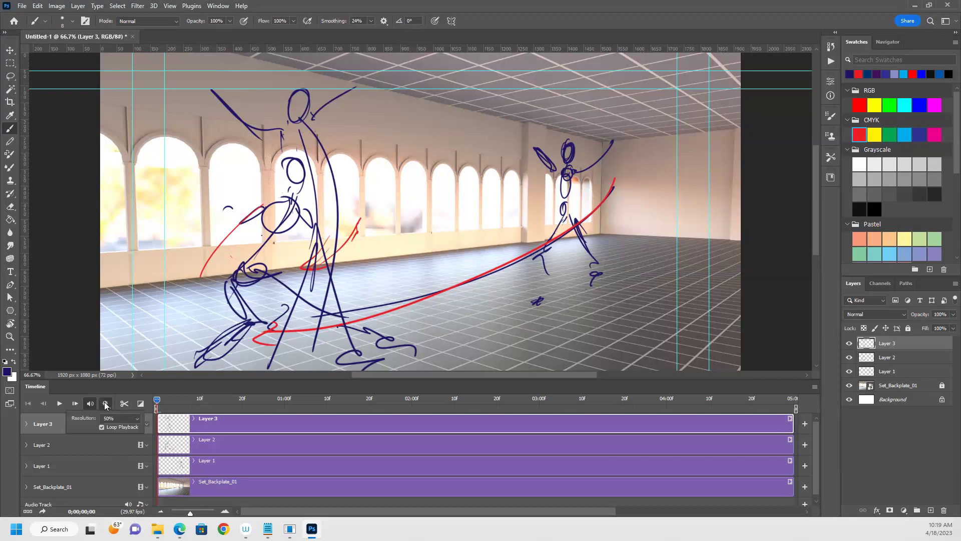
{"action": "left_click", "coordinate": [105, 404]}
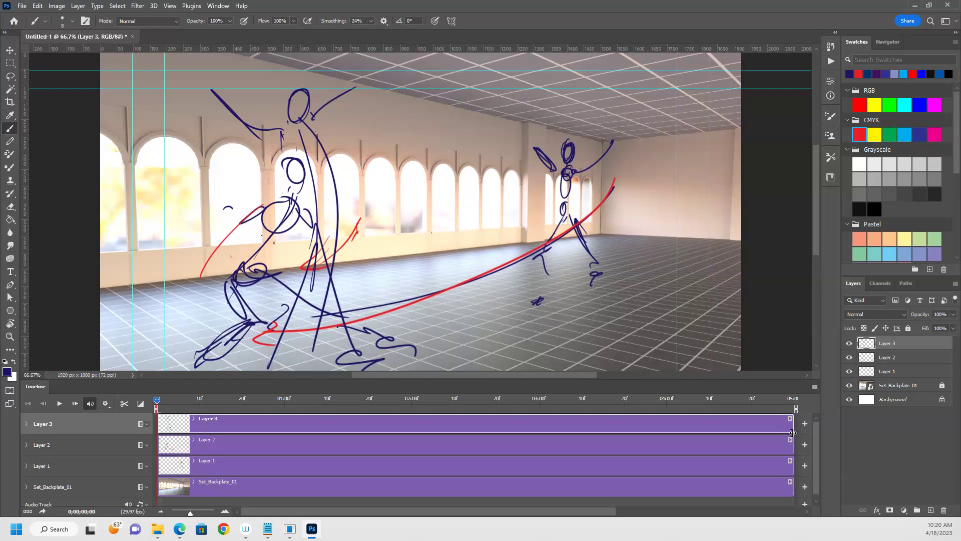
Shorten the Layer 3, Layer 2 and Layer 1 clips to about five frames each.
{"action": "left_click_drag", "start_coordinate": [792, 425], "coordinate": [179, 417]}
{"action": "left_click_drag", "start_coordinate": [791, 444], "coordinate": [176, 445]}
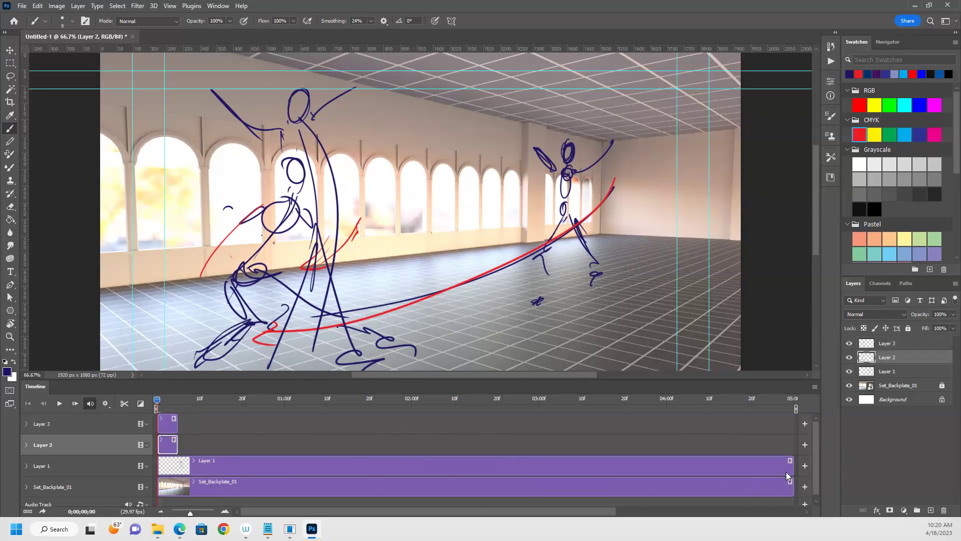
{"action": "left_click_drag", "start_coordinate": [790, 465], "coordinate": [211, 425]}
Stagger the Layer 2 and Layer 3 clips behind the Layer 1 clip, shorten their ends and scrub through the poses.
{"action": "mouse_move", "coordinate": [158, 402]}
{"action": "left_mouse_down"}
{"action": "mouse_move", "coordinate": [209, 404]}
{"action": "mouse_move", "coordinate": [166, 403]}
{"action": "left_mouse_up"}
{"action": "mouse_move", "coordinate": [179, 440]}
{"action": "left_mouse_down"}
{"action": "mouse_move", "coordinate": [167, 441]}
{"action": "mouse_move", "coordinate": [192, 424]}
{"action": "mouse_move", "coordinate": [156, 403]}
{"action": "mouse_move", "coordinate": [197, 405]}
{"action": "left_mouse_up"}
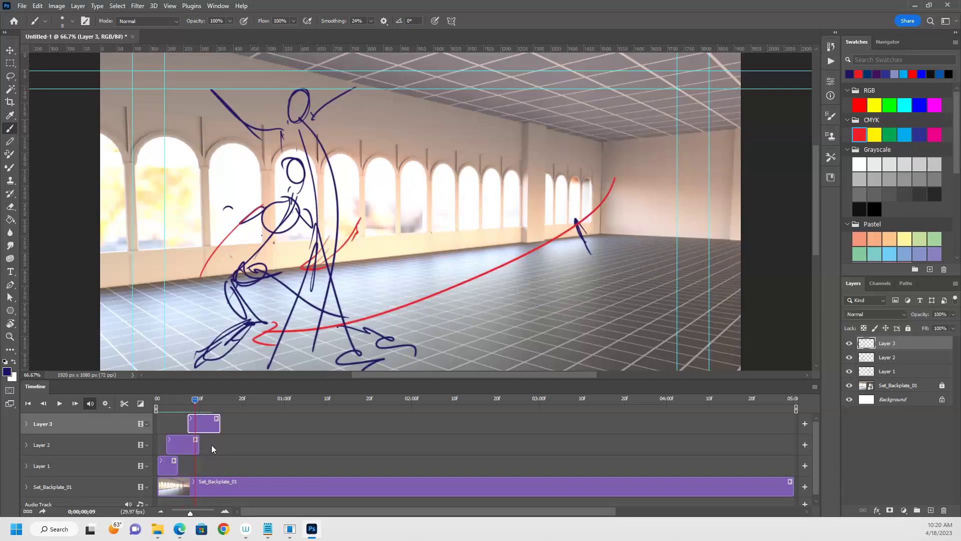
{"action": "left_click_drag", "start_coordinate": [219, 423], "coordinate": [195, 448]}
{"action": "mouse_move", "coordinate": [189, 405]}
{"action": "left_mouse_down"}
{"action": "mouse_move", "coordinate": [157, 404]}
{"action": "mouse_move", "coordinate": [172, 406]}
{"action": "left_mouse_up"}
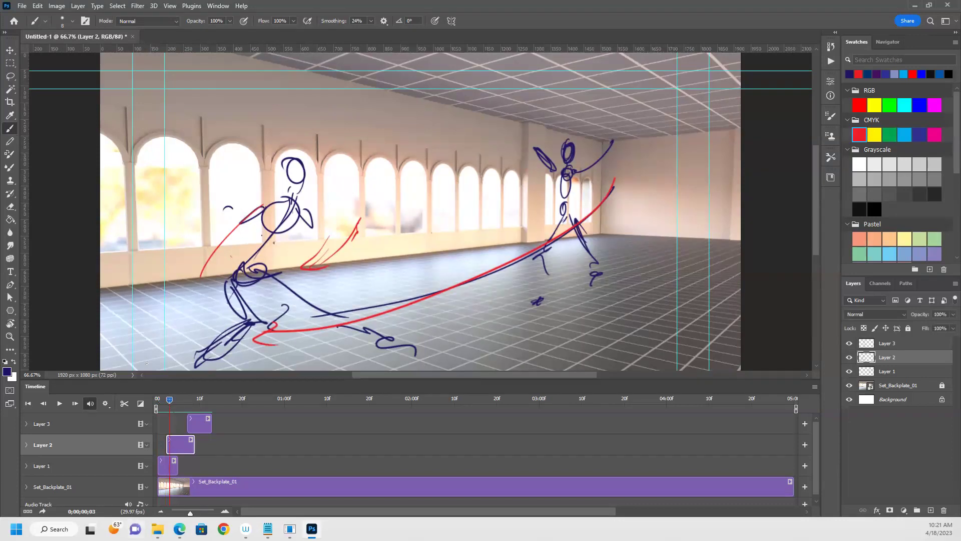
{"action": "left_click", "coordinate": [37, 6]}
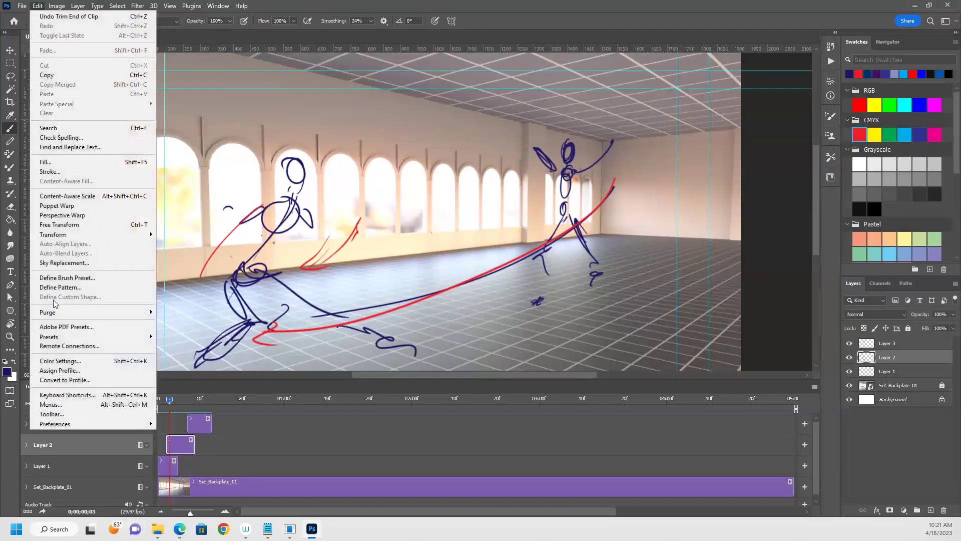
{"action": "mouse_move", "coordinate": [82, 425]}
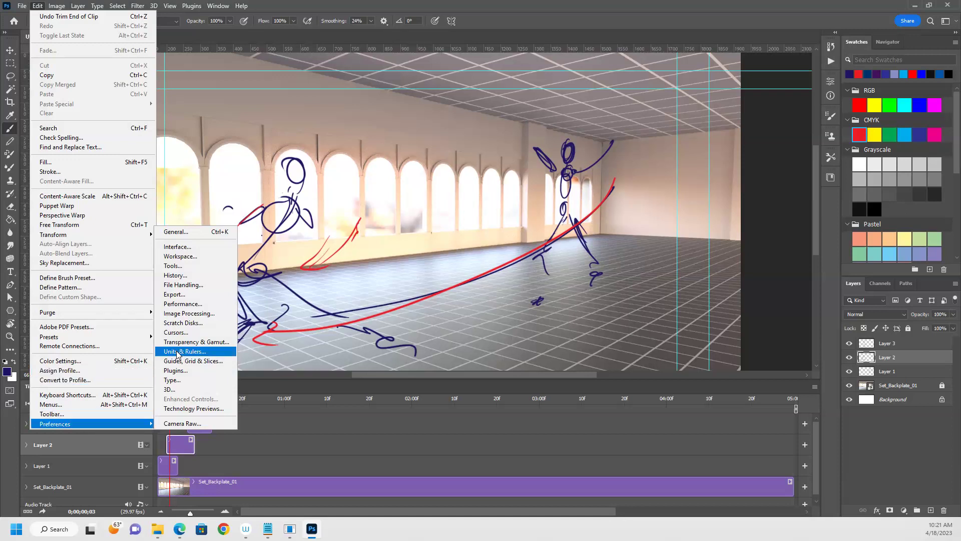
{"action": "key", "text": "Escape"}
{"action": "key", "text": "Escape"}
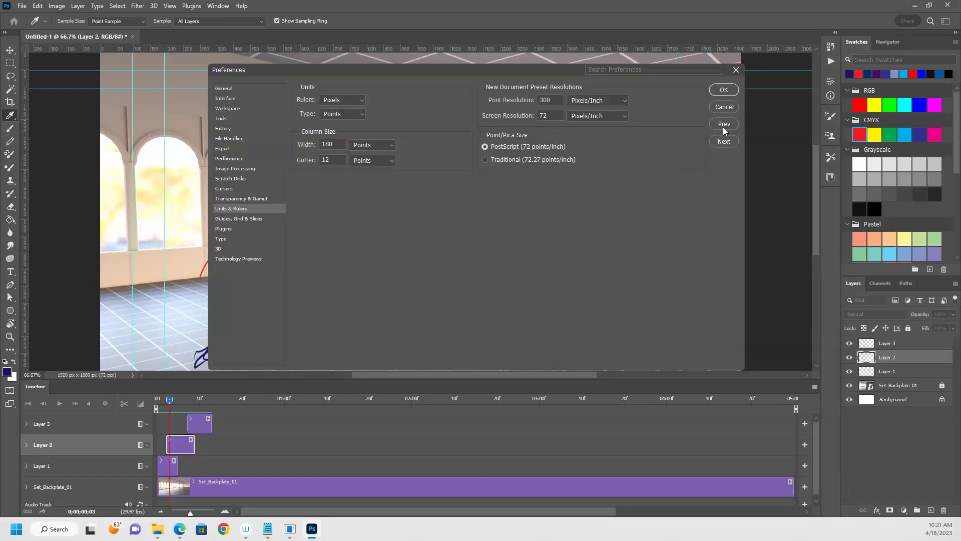
{"action": "left_click", "coordinate": [736, 71]}
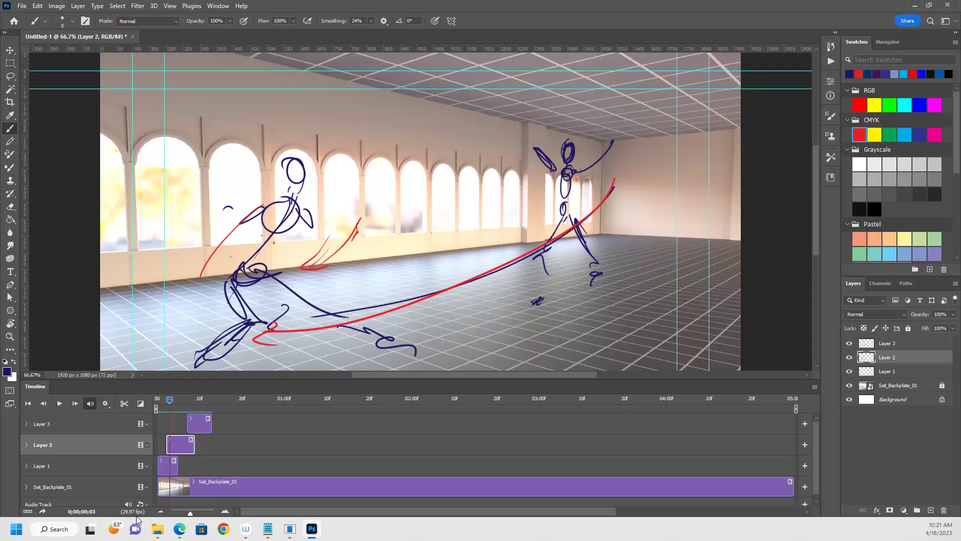
Trim the end of the Layer 1 clip to frame 4.
{"action": "left_click", "coordinate": [168, 471]}
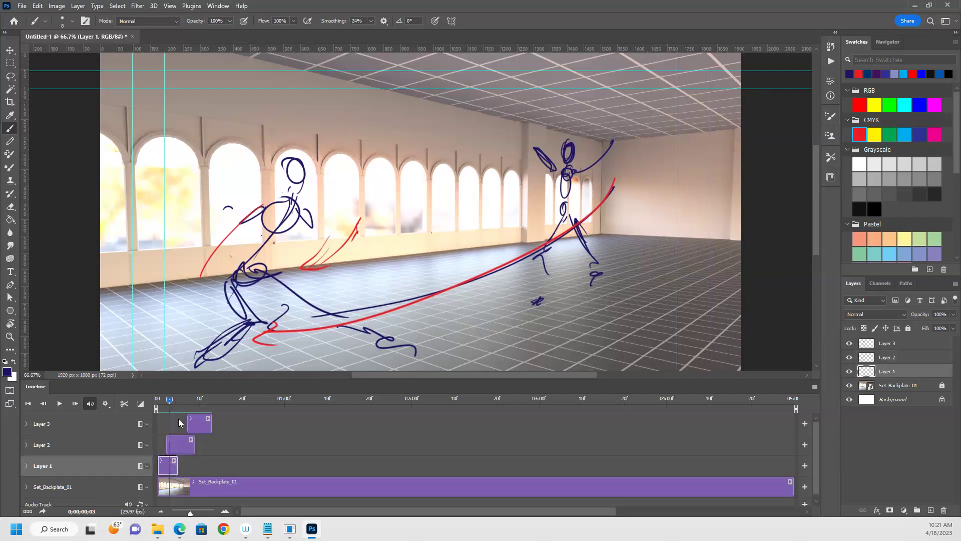
{"action": "left_click", "coordinate": [158, 403]}
{"action": "left_click_drag", "start_coordinate": [158, 403], "coordinate": [174, 401]}
{"action": "left_click_drag", "start_coordinate": [177, 467], "coordinate": [173, 467]}
Trim the Layer 2 clip to run from about frame 4 to frame 8, shorten Layer 3's clip to follow it, and return the playhead to the start.
{"action": "left_click", "coordinate": [182, 446]}
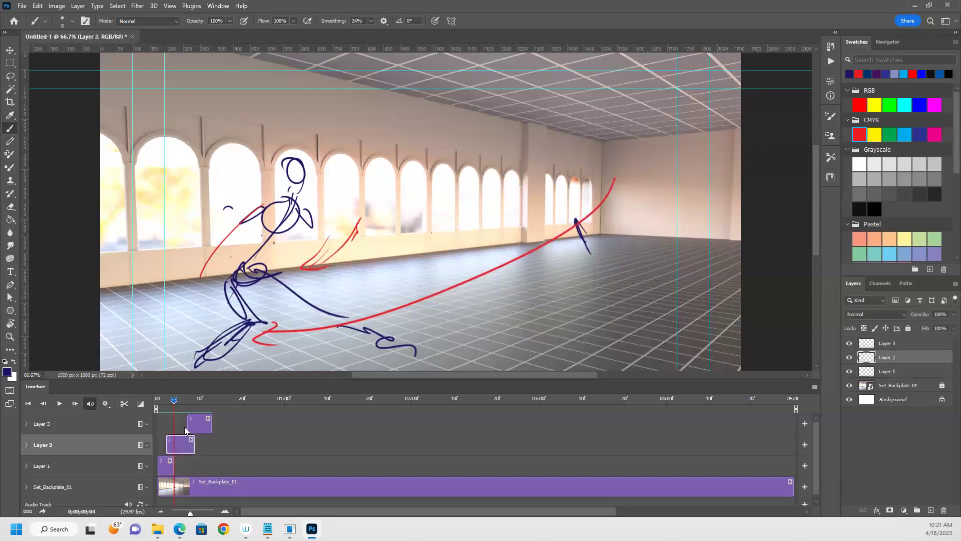
{"action": "left_click_drag", "start_coordinate": [166, 446], "coordinate": [176, 445]}
{"action": "left_click", "coordinate": [177, 398]}
{"action": "left_click", "coordinate": [182, 399]}
{"action": "left_click", "coordinate": [187, 398]}
{"action": "left_click", "coordinate": [190, 399]}
{"action": "left_click_drag", "start_coordinate": [193, 443], "coordinate": [190, 442]}
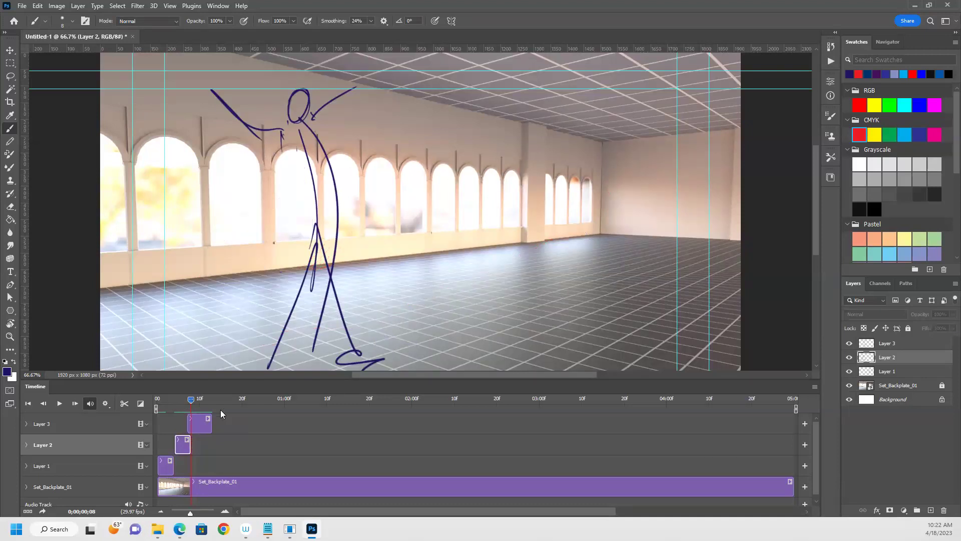
{"action": "mouse_move", "coordinate": [173, 405]}
{"action": "left_mouse_down"}
{"action": "mouse_move", "coordinate": [161, 405]}
{"action": "mouse_move", "coordinate": [188, 402]}
{"action": "mouse_move", "coordinate": [205, 427]}
{"action": "mouse_move", "coordinate": [168, 401]}
{"action": "mouse_move", "coordinate": [200, 402]}
{"action": "mouse_move", "coordinate": [159, 407]}
{"action": "left_mouse_up"}
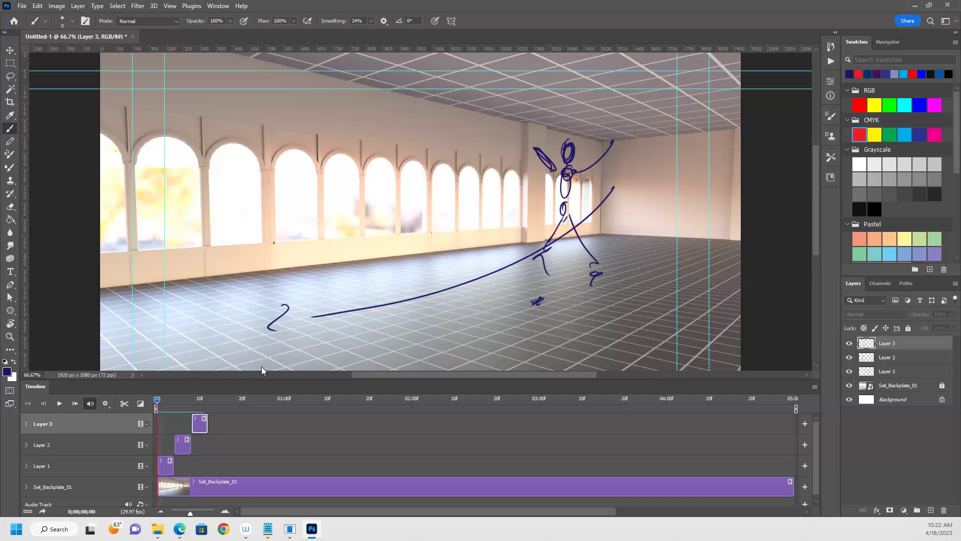
Add a new layer above Layer 1 and sketch a leaning, striding dark blue figure just in front of the background figure.
{"action": "left_click", "coordinate": [891, 371]}
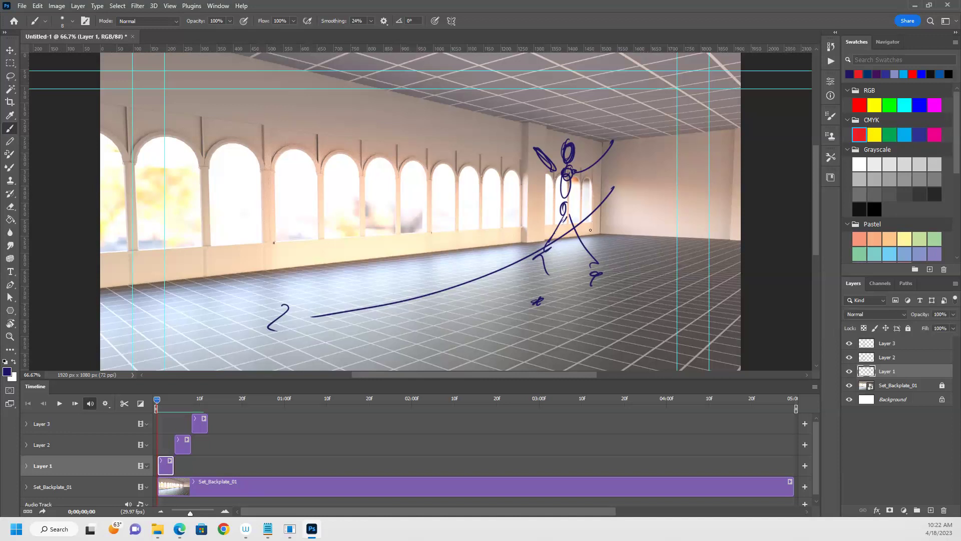
{"action": "left_click", "coordinate": [932, 510]}
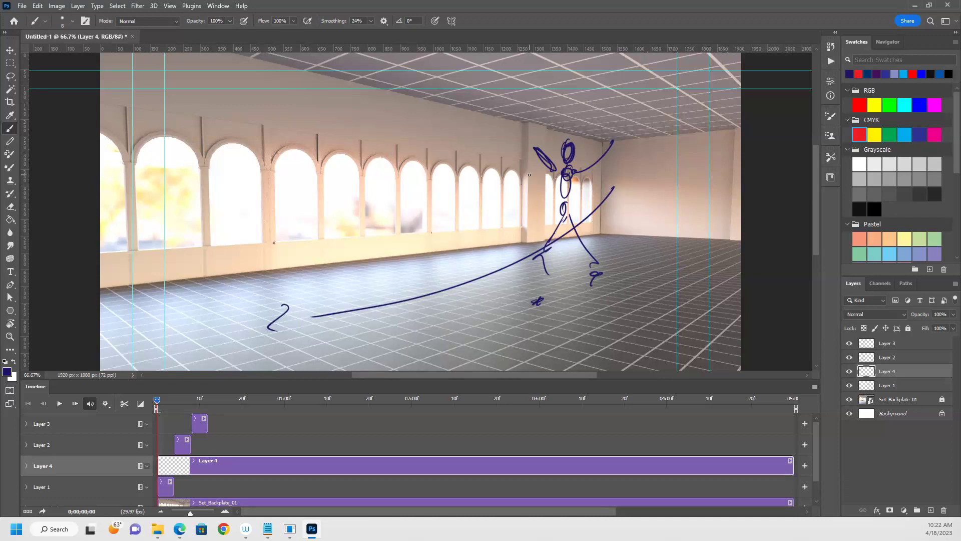
{"action": "mouse_move", "coordinate": [531, 158]}
{"action": "left_mouse_down"}
{"action": "mouse_move", "coordinate": [548, 220]}
{"action": "mouse_move", "coordinate": [550, 203]}
{"action": "mouse_move", "coordinate": [537, 181]}
{"action": "mouse_move", "coordinate": [547, 215]}
{"action": "left_mouse_up"}
{"action": "mouse_move", "coordinate": [535, 179]}
{"action": "left_mouse_down"}
{"action": "mouse_move", "coordinate": [542, 219]}
{"action": "mouse_move", "coordinate": [519, 259]}
{"action": "left_mouse_up"}
{"action": "mouse_move", "coordinate": [519, 258]}
{"action": "left_mouse_down"}
{"action": "mouse_move", "coordinate": [556, 255]}
{"action": "mouse_move", "coordinate": [529, 306]}
{"action": "left_mouse_up"}
{"action": "left_click_drag", "start_coordinate": [552, 218], "coordinate": [591, 277]}
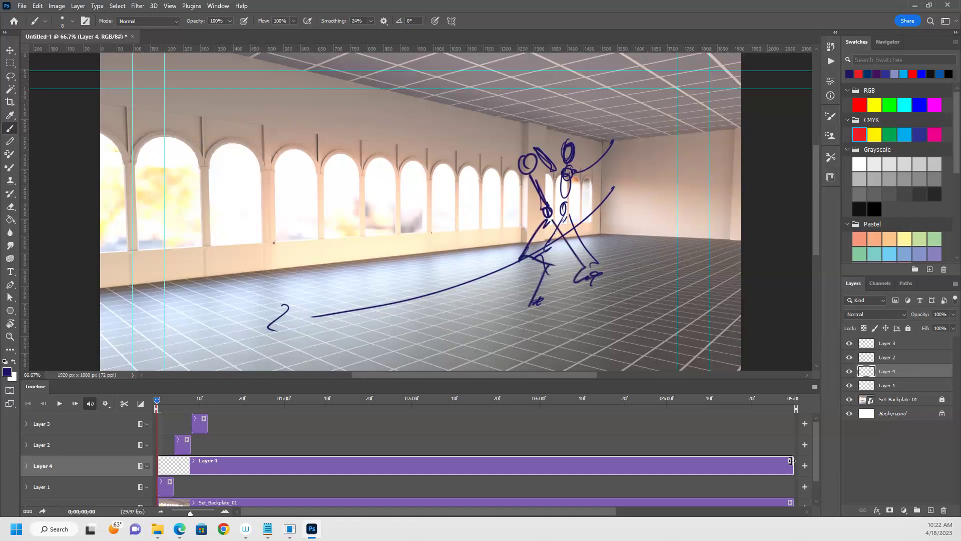
Shorten the Layer 4 clip to about two frames after Layer 1's clip and group both layers, checking the group's tracks in the timeline.
{"action": "left_click_drag", "start_coordinate": [793, 467], "coordinate": [169, 467]}
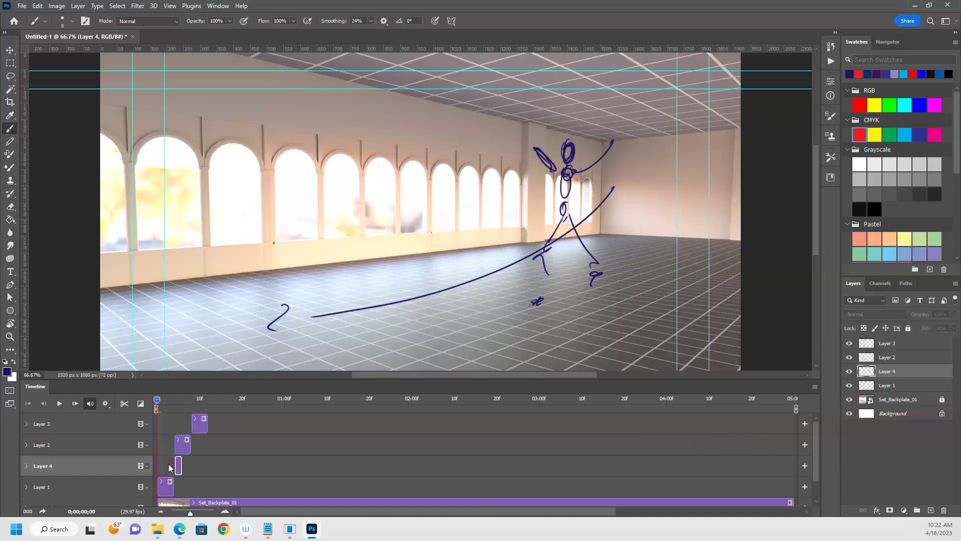
{"action": "left_click", "coordinate": [901, 385], "text": "shift"}
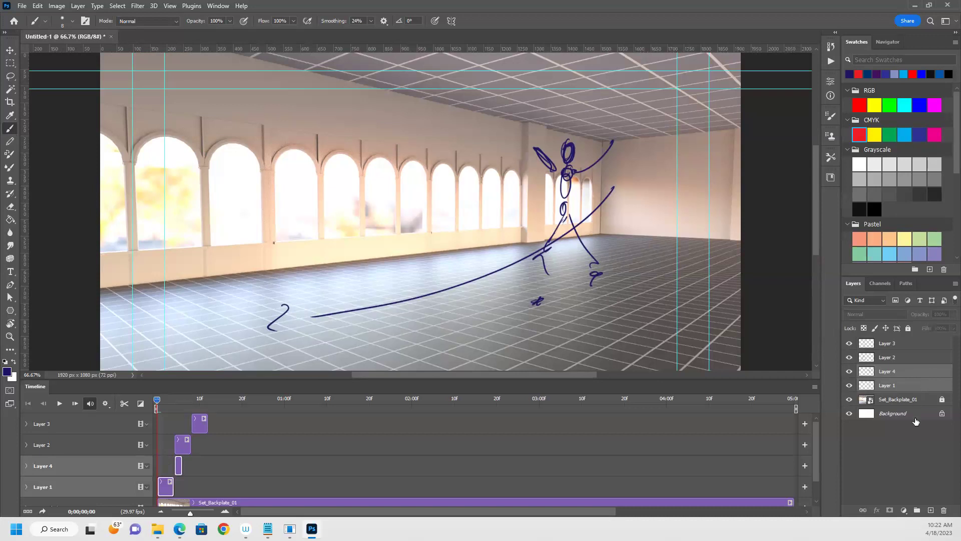
{"action": "left_click", "coordinate": [918, 510]}
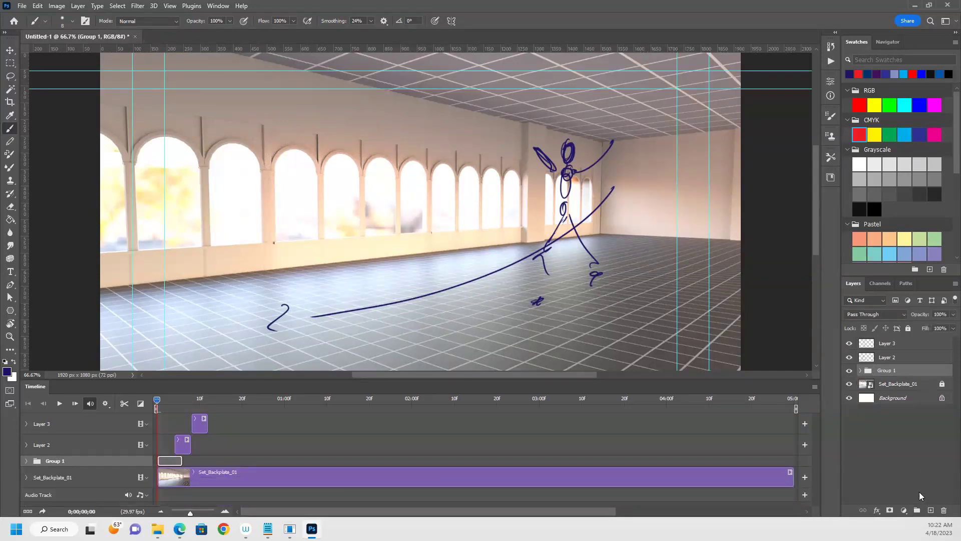
{"action": "left_click", "coordinate": [25, 460]}
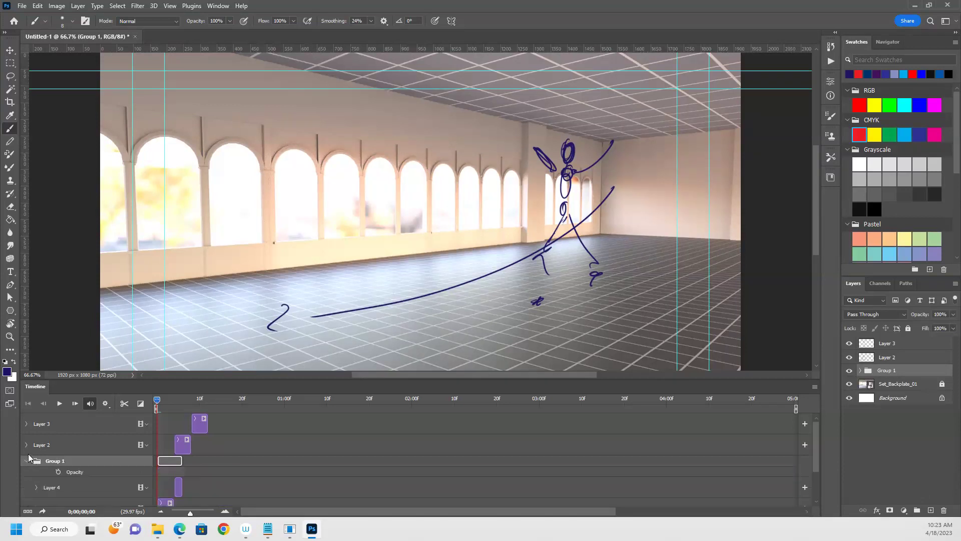
{"action": "left_click", "coordinate": [27, 460]}
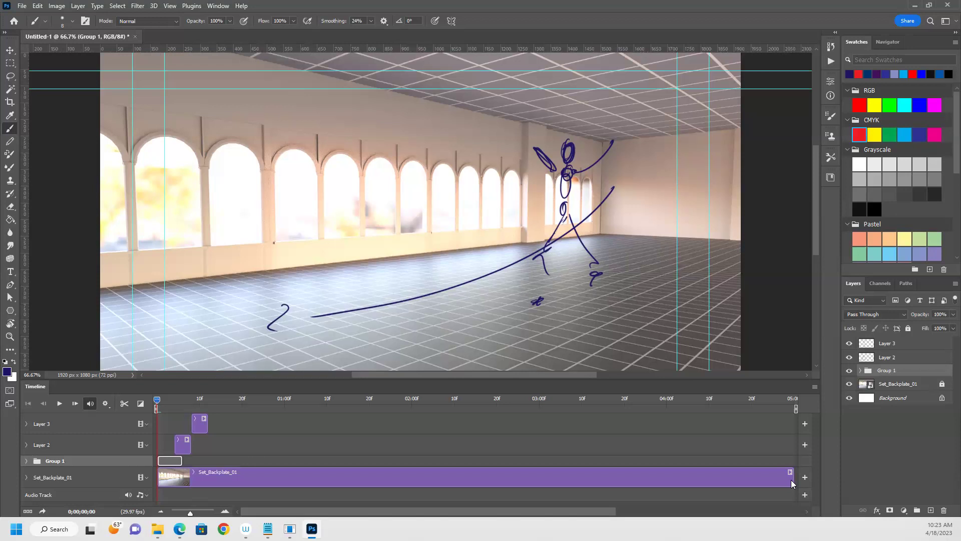
{"action": "left_click", "coordinate": [27, 460]}
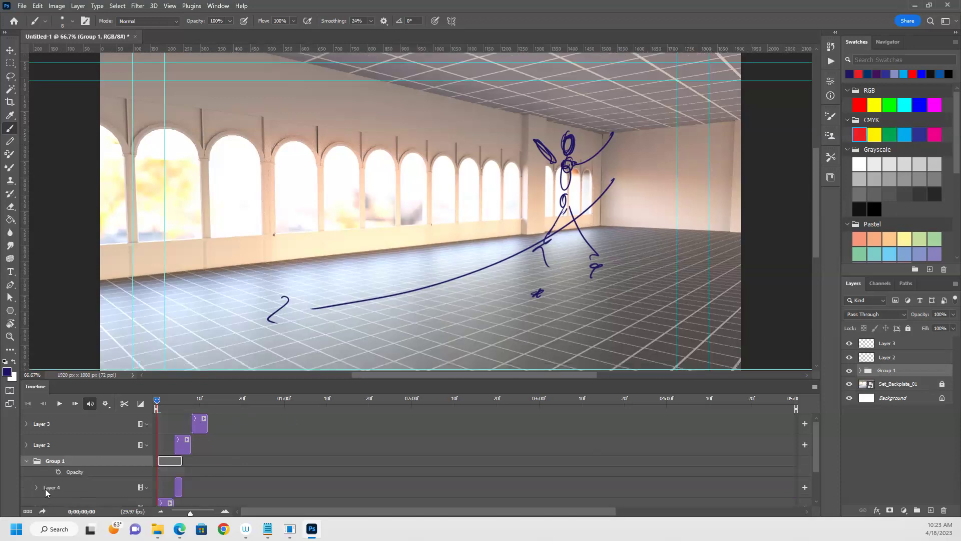
{"action": "left_click_drag", "start_coordinate": [813, 449], "coordinate": [815, 463]}
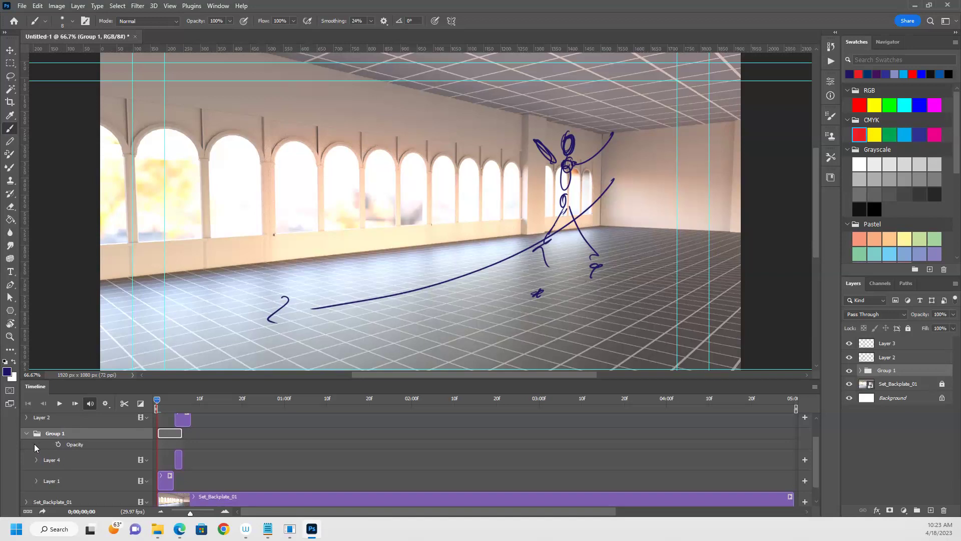
{"action": "left_click", "coordinate": [26, 434]}
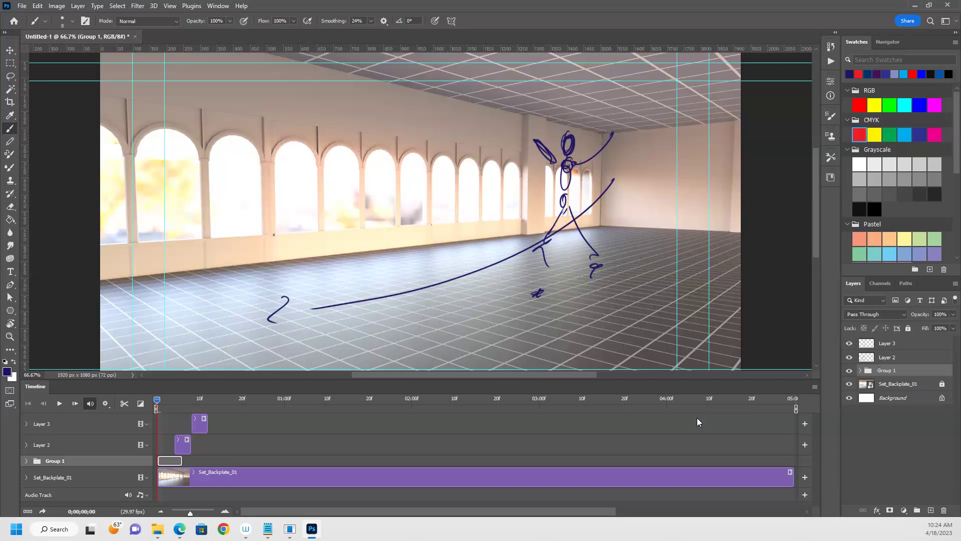
Set the timeline frame rate to 24 fps.
{"action": "left_click", "coordinate": [815, 389]}
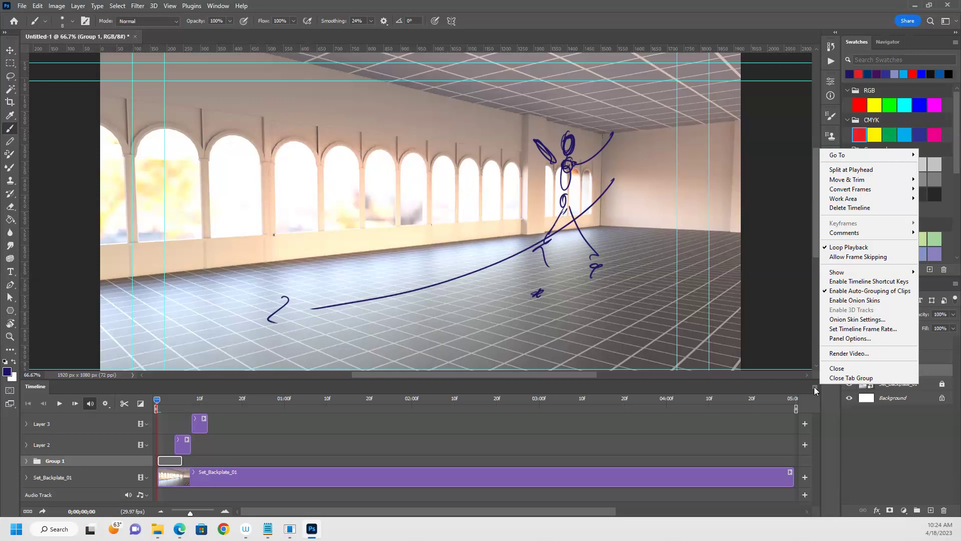
{"action": "left_click", "coordinate": [887, 330]}
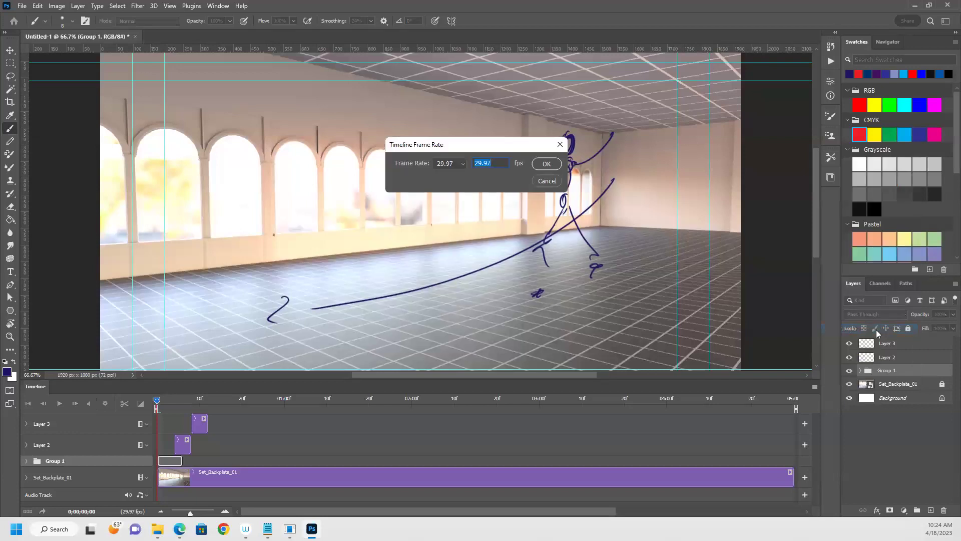
{"action": "left_click", "coordinate": [463, 165]}
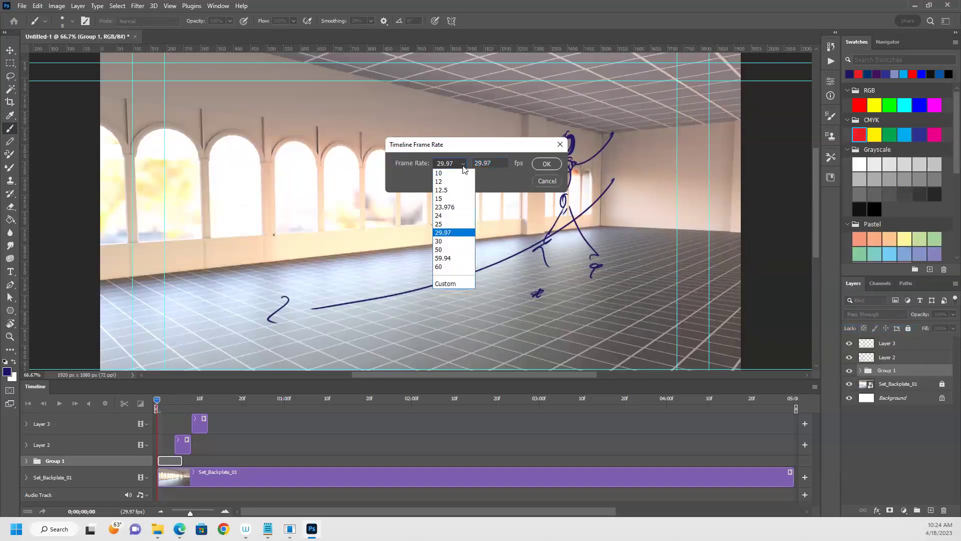
{"action": "left_click", "coordinate": [441, 216]}
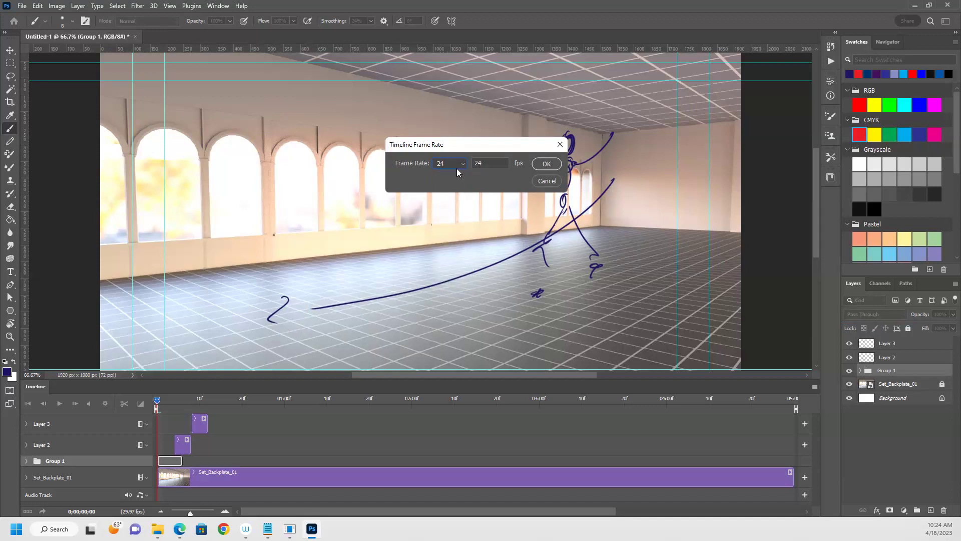
{"action": "left_click", "coordinate": [547, 164]}
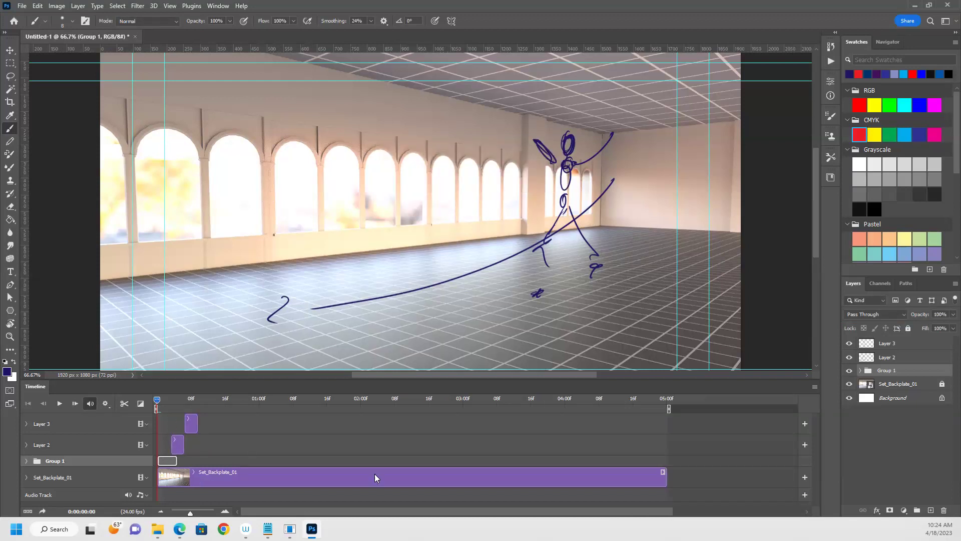
Extend the grouped Layer 4 and Layer 1 clips so they overlap from the first frame, and hide the Timeline.
{"action": "left_click", "coordinate": [26, 460]}
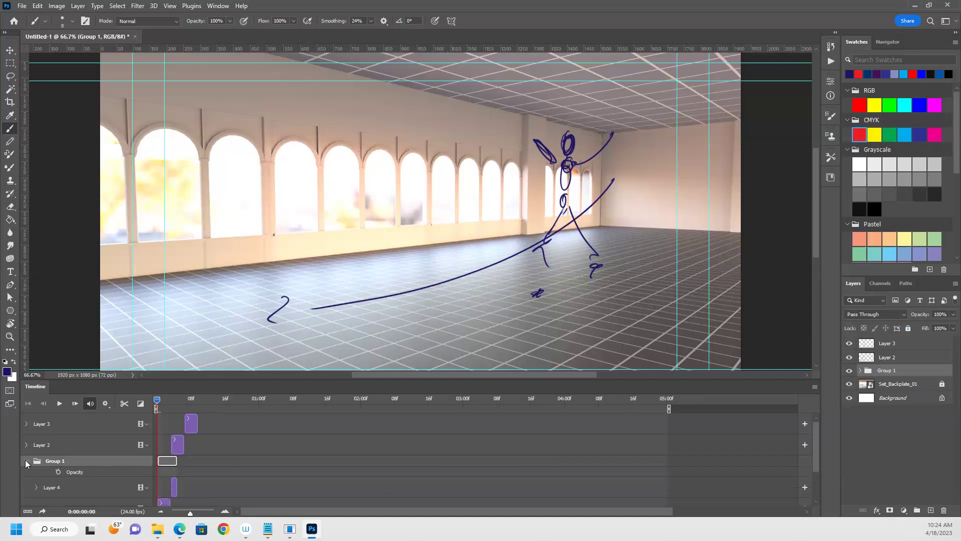
{"action": "mouse_move", "coordinate": [172, 489]}
{"action": "left_mouse_down"}
{"action": "mouse_move", "coordinate": [158, 489]}
{"action": "mouse_move", "coordinate": [183, 501]}
{"action": "left_mouse_up"}
{"action": "left_click", "coordinate": [174, 501]}
{"action": "mouse_move", "coordinate": [159, 401]}
{"action": "left_mouse_down"}
{"action": "mouse_move", "coordinate": [214, 403]}
{"action": "mouse_move", "coordinate": [157, 405]}
{"action": "left_mouse_up"}
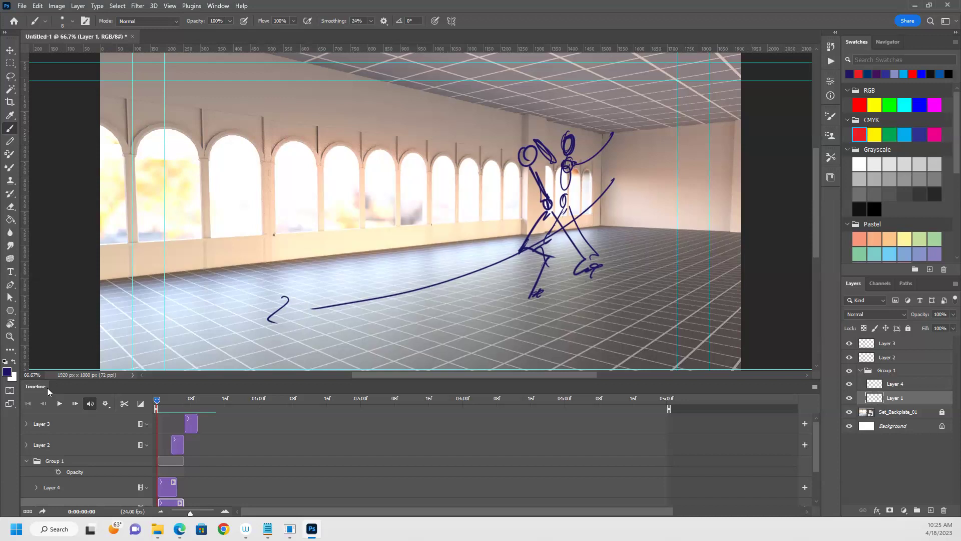
{"action": "left_click", "coordinate": [223, 6]}
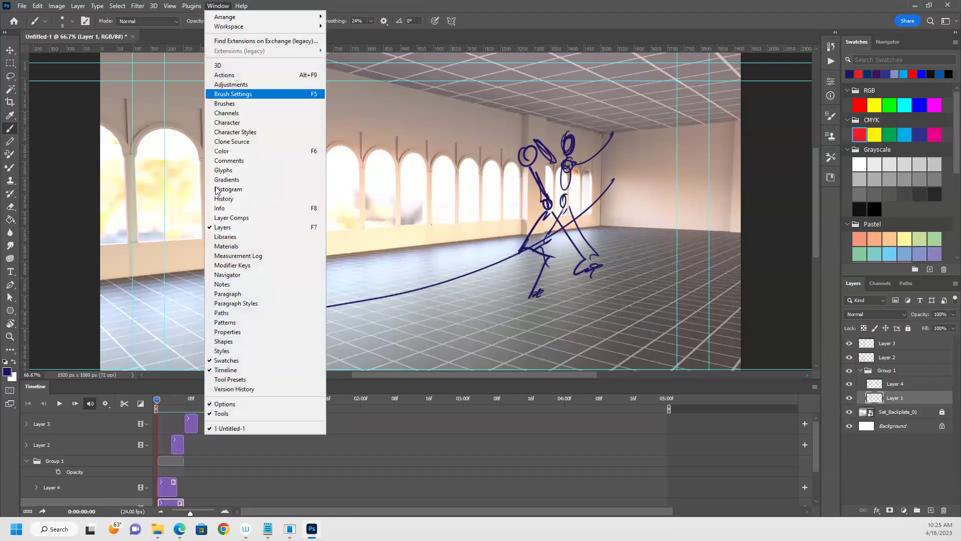
{"action": "left_click", "coordinate": [238, 372]}
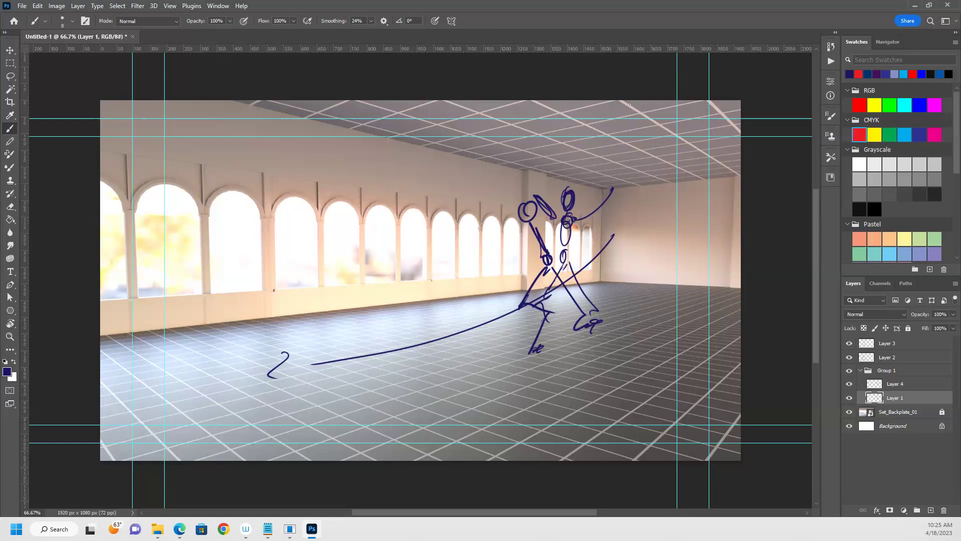
Show the Timeline and scrub from the first frame to about frame 8 to preview the sketched poses.
{"action": "left_click", "coordinate": [219, 6]}
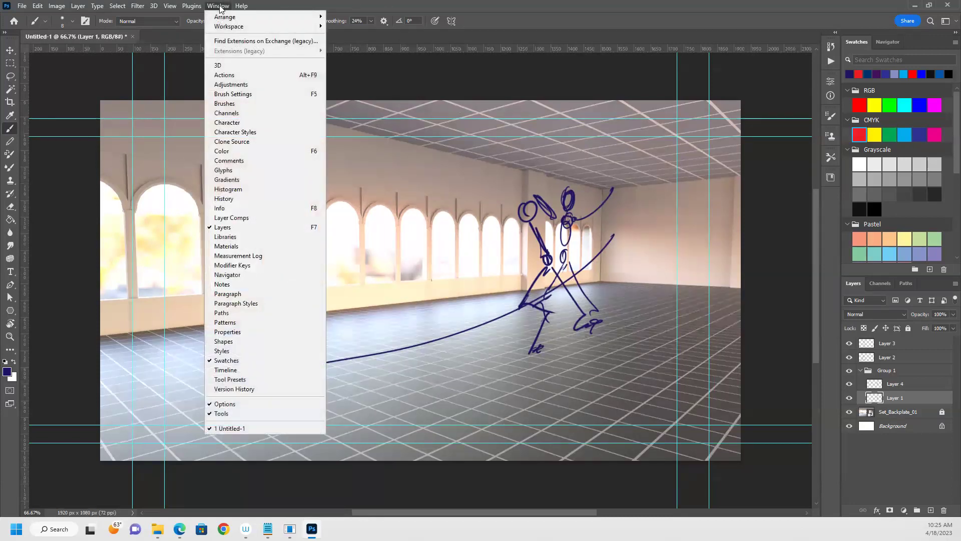
{"action": "left_click", "coordinate": [238, 370]}
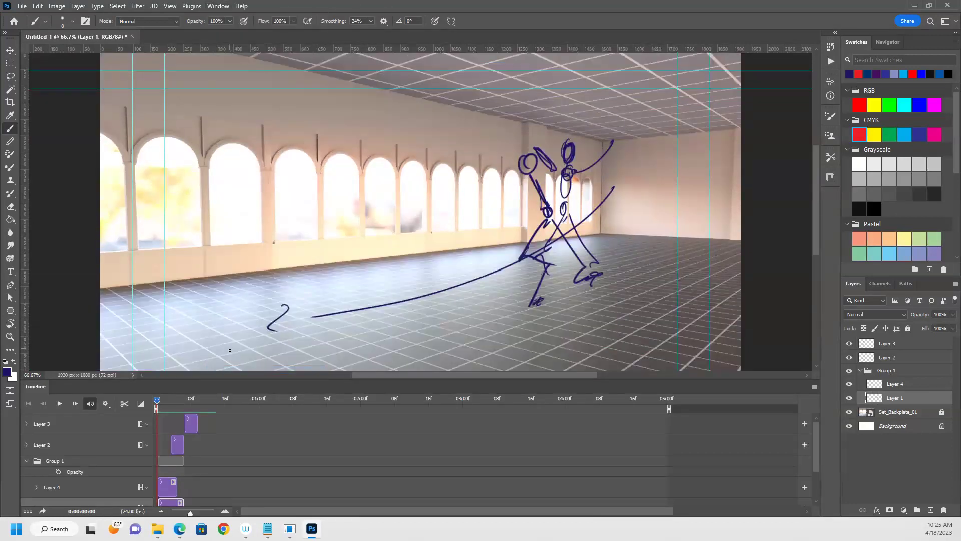
{"action": "left_click_drag", "start_coordinate": [159, 399], "coordinate": [191, 399]}
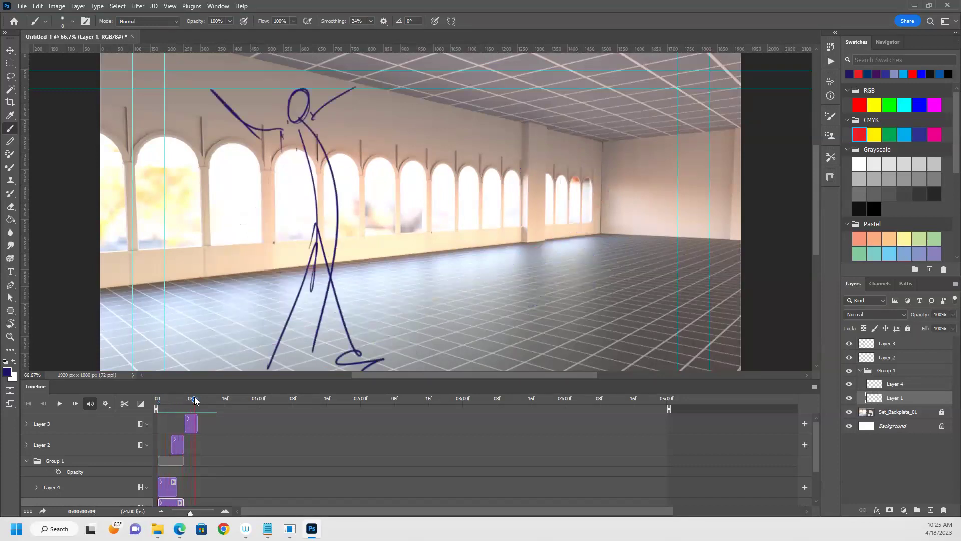
Render the timeline as an H.264 video from frame 0 to frame 24, keeping the default name and folder.
{"action": "left_click", "coordinate": [814, 387]}
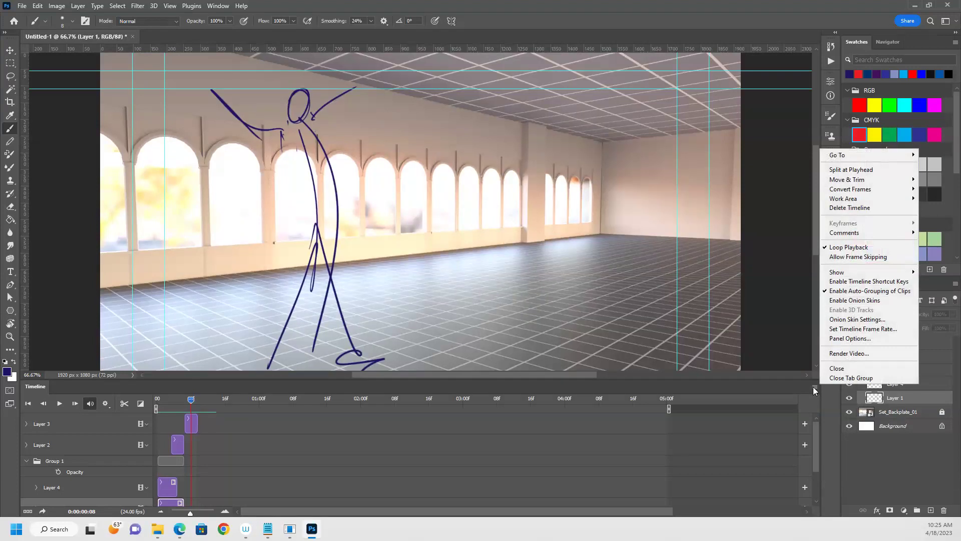
{"action": "mouse_move", "coordinate": [878, 188]}
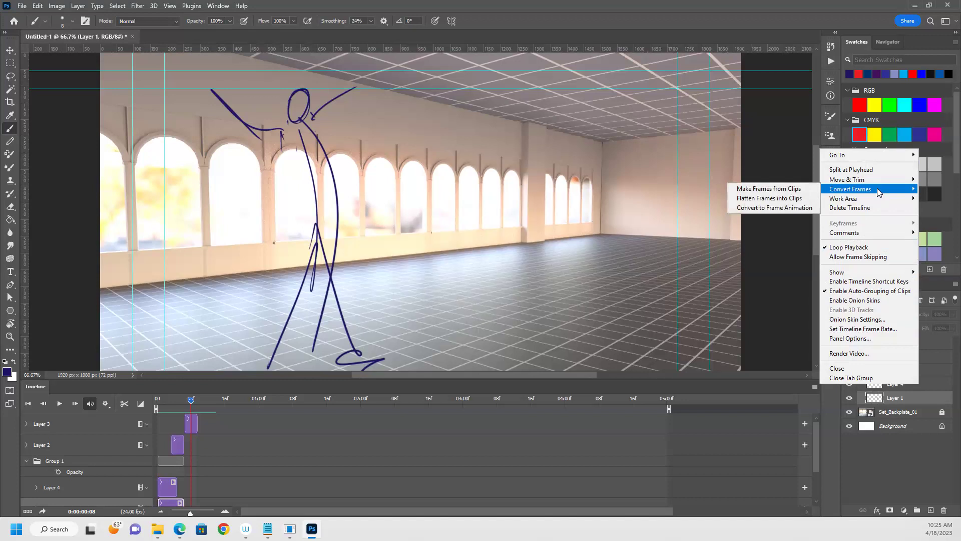
{"action": "left_click", "coordinate": [862, 354]}
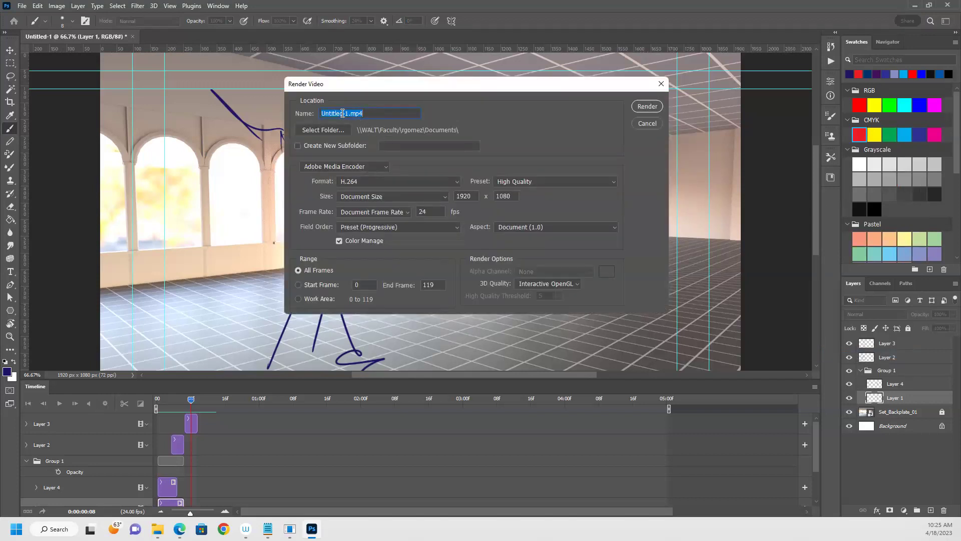
{"action": "left_click", "coordinate": [361, 181]}
{"action": "left_click", "coordinate": [400, 194]}
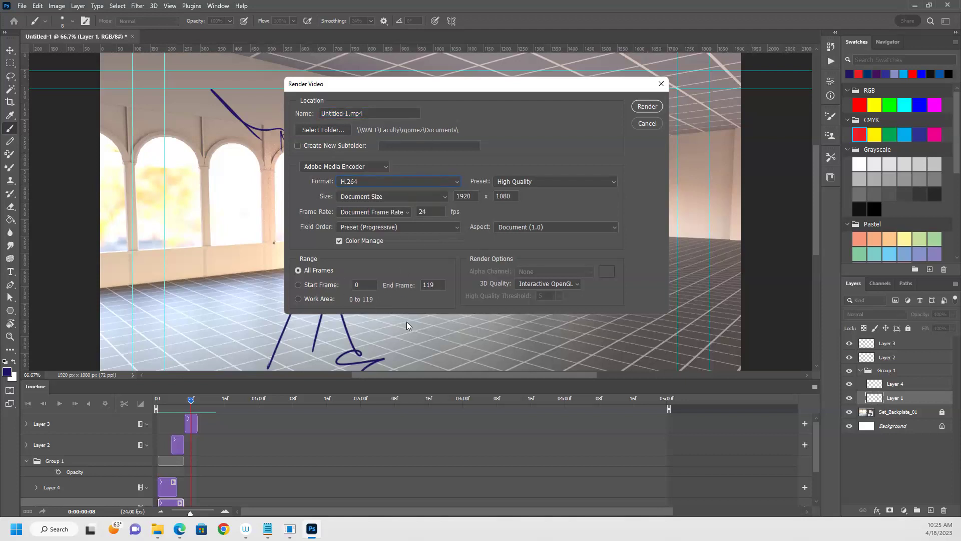
{"action": "left_click_drag", "start_coordinate": [435, 285], "coordinate": [421, 285]}
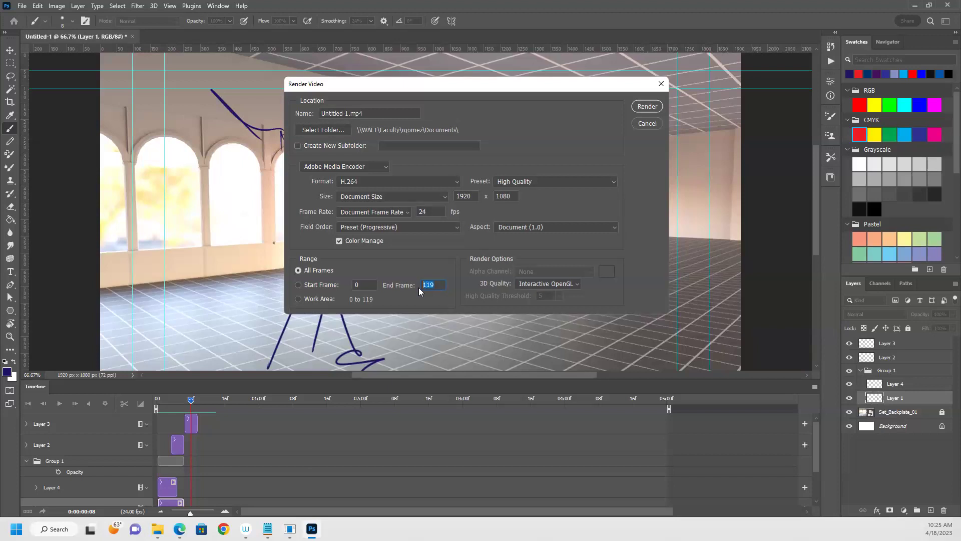
{"action": "type", "text": "24"}
{"action": "left_click", "coordinate": [646, 107]}
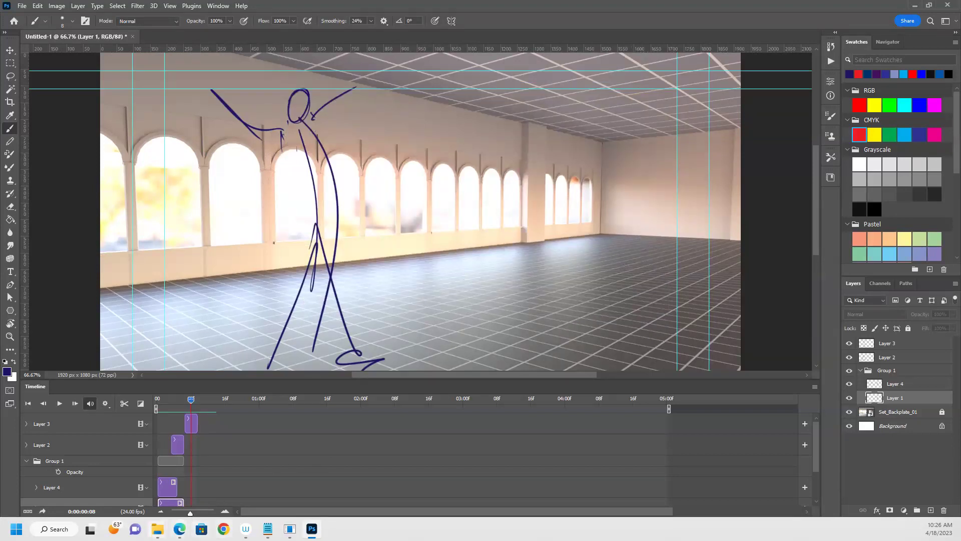
Render the 0 to 24 frame video again into the FInal_Project folder under ANIM1350 on the Walt Classes Folder (W:) drive.
{"action": "mouse_move", "coordinate": [158, 529]}
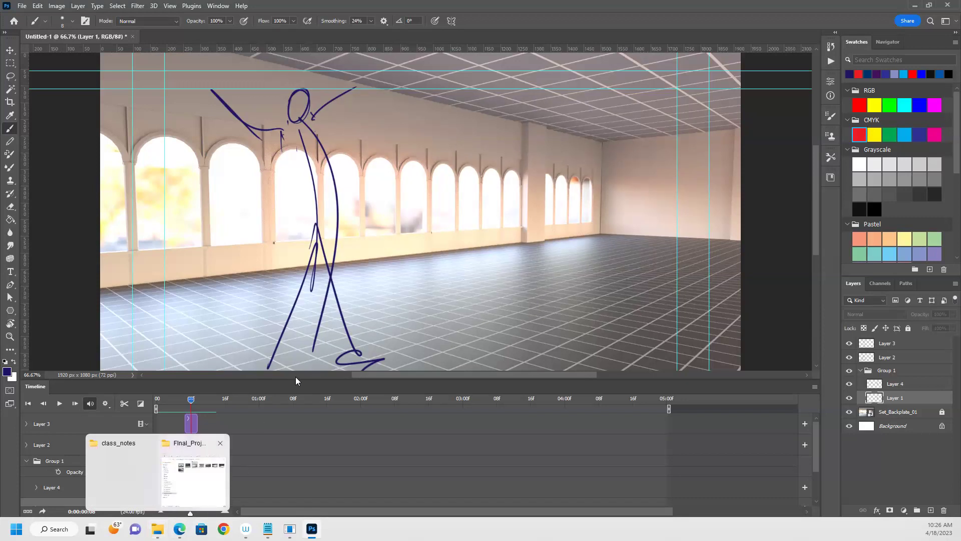
{"action": "left_click", "coordinate": [815, 387]}
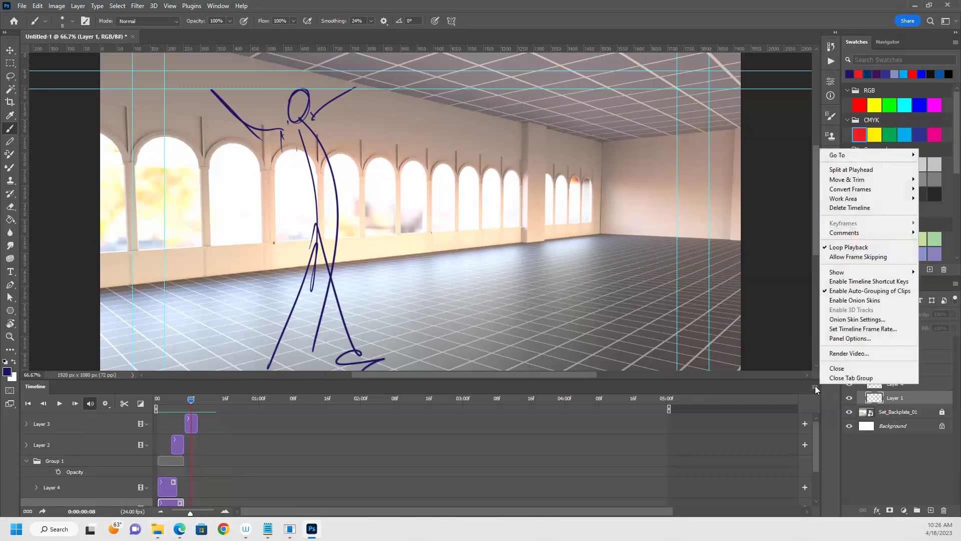
{"action": "left_click", "coordinate": [847, 355]}
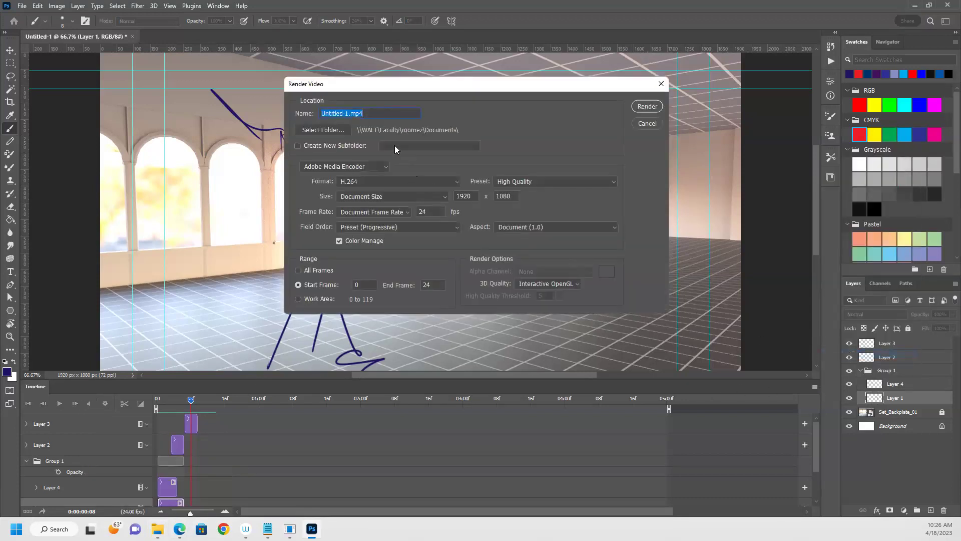
{"action": "left_click", "coordinate": [333, 130]}
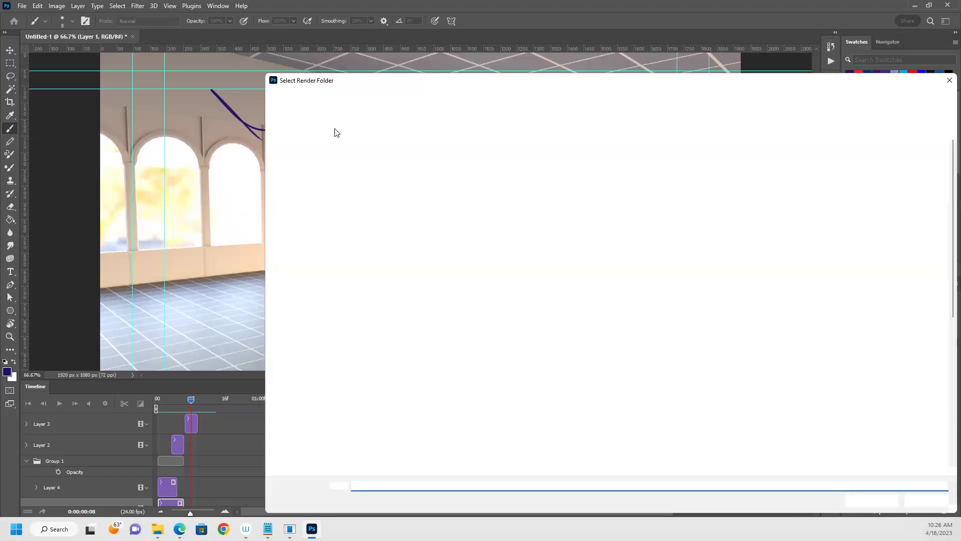
{"action": "left_click", "coordinate": [338, 408]}
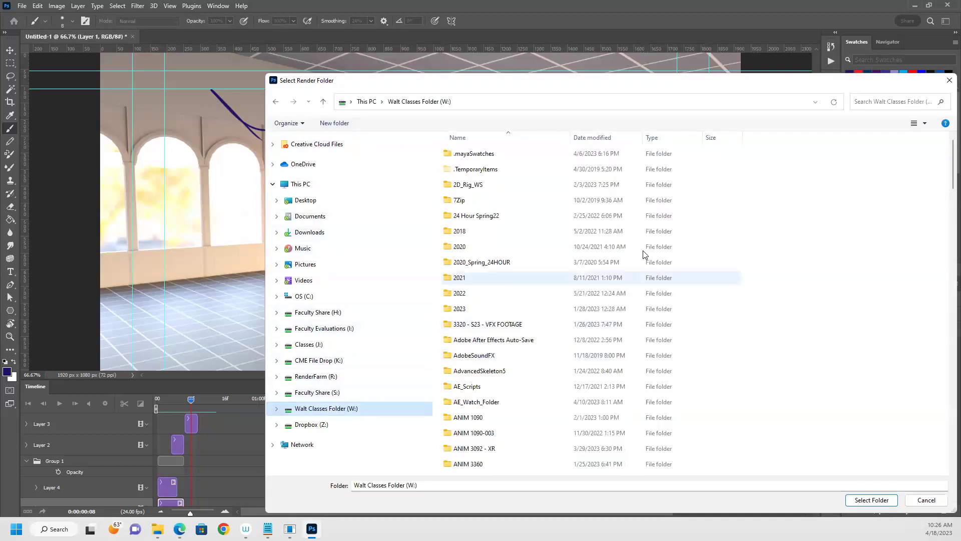
{"action": "scroll", "coordinate": [519, 308], "scroll_direction": "down", "scroll_amount": 8}
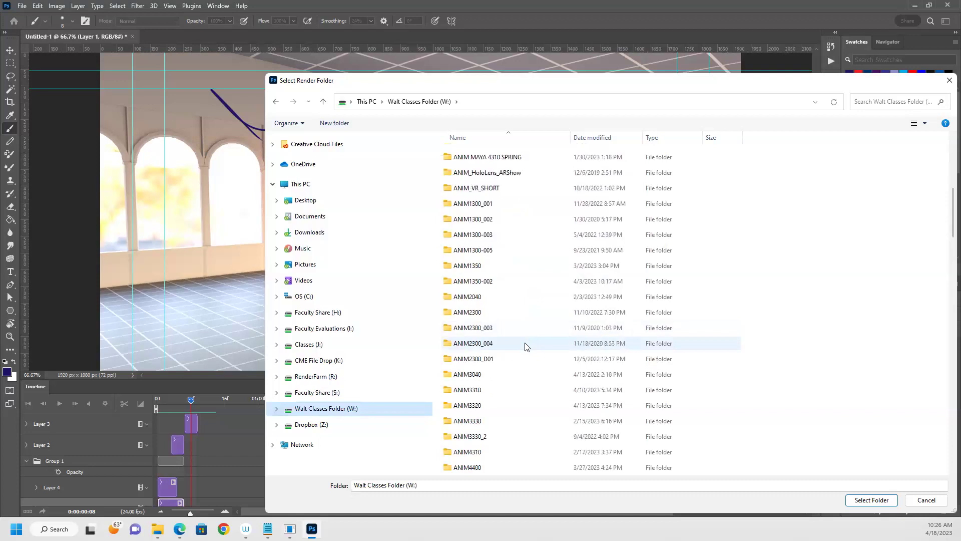
{"action": "scroll", "coordinate": [502, 386], "scroll_direction": "down", "scroll_amount": 3}
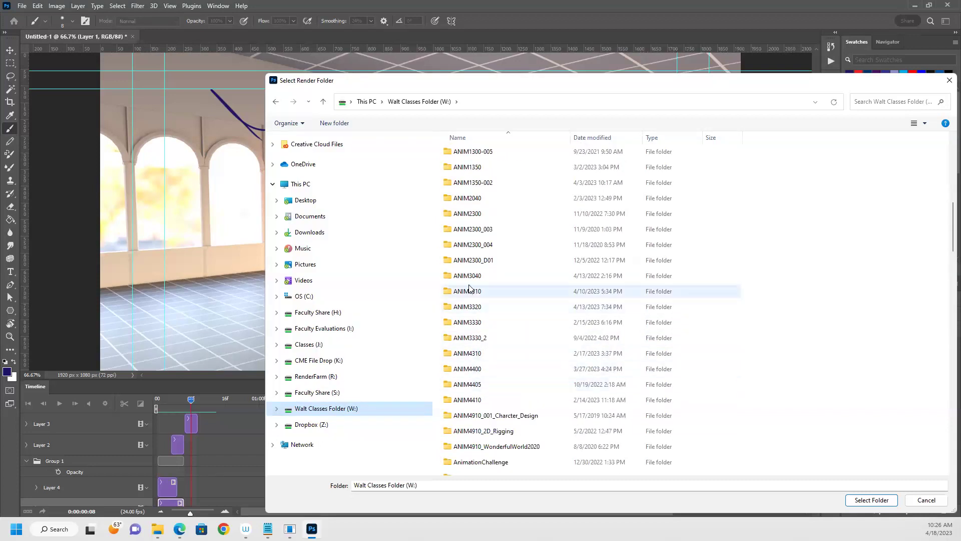
{"action": "scroll", "coordinate": [477, 173], "scroll_direction": "up", "scroll_amount": 1}
{"action": "double_click", "coordinate": [476, 168]}
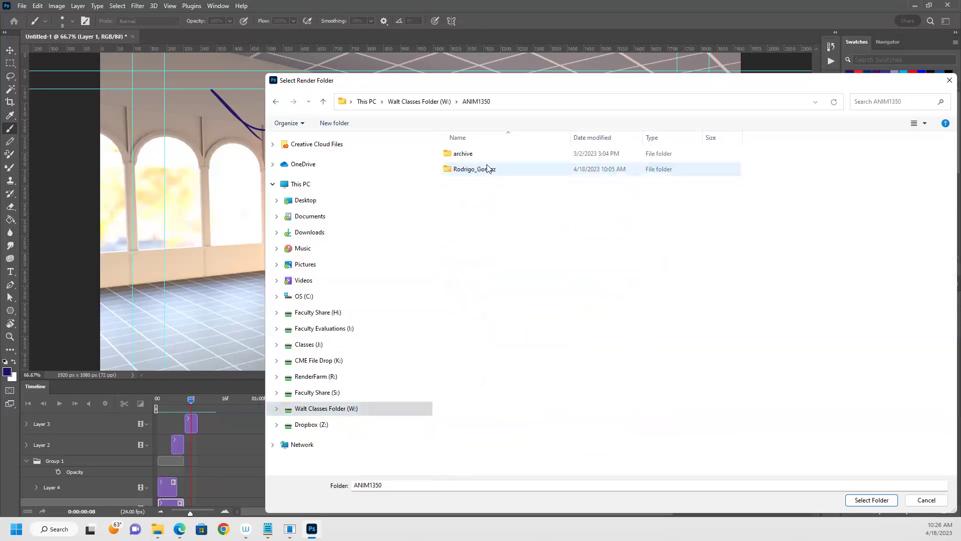
{"action": "double_click", "coordinate": [480, 166]}
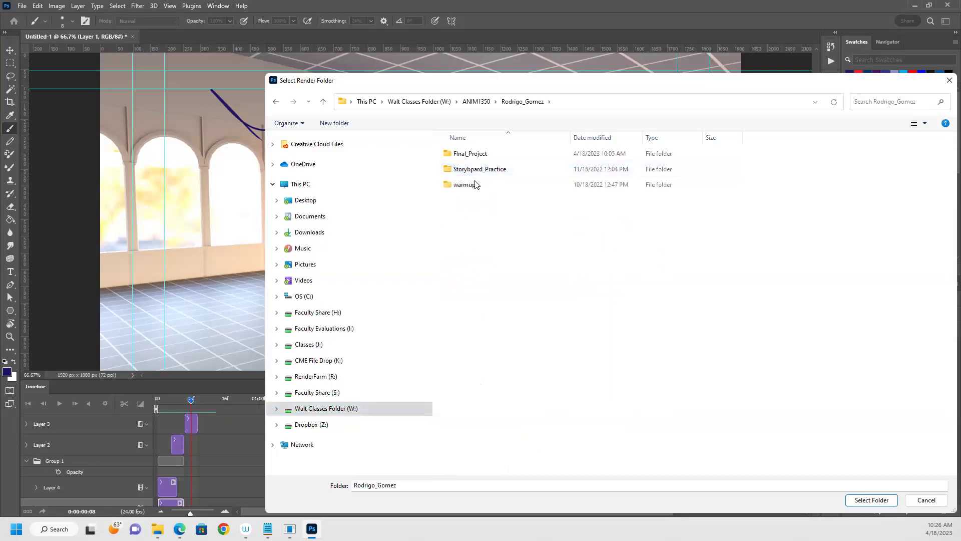
{"action": "double_click", "coordinate": [482, 154]}
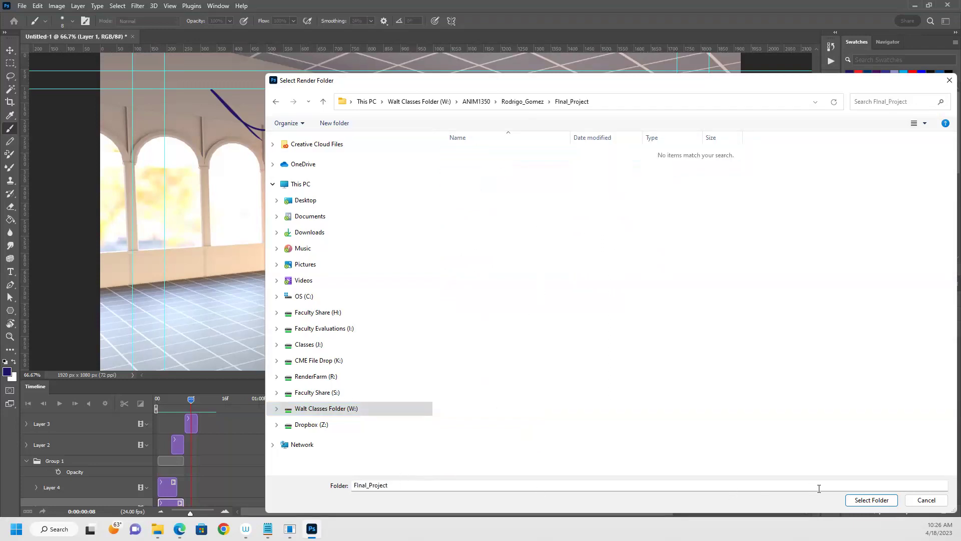
{"action": "left_click", "coordinate": [851, 500]}
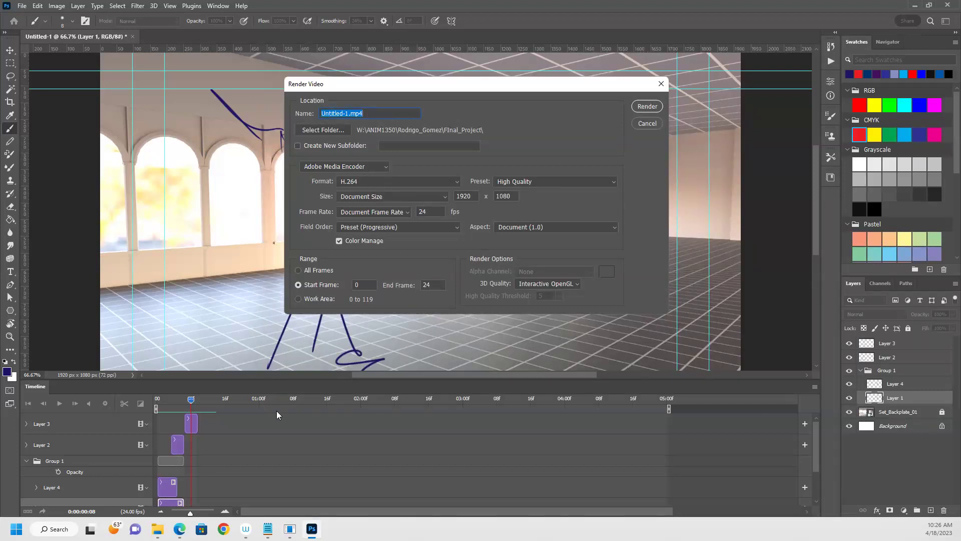
{"action": "left_click", "coordinate": [196, 399]}
{"action": "left_click", "coordinate": [646, 107]}
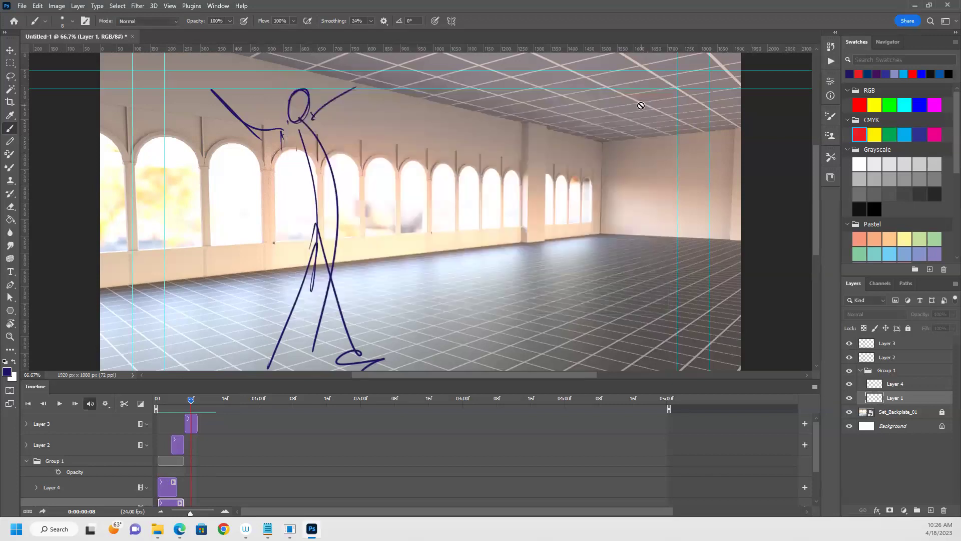
Open the rendered Untitled-1 video from the FInal_Project folder in File Explorer, review it in Media Player, and return to Photoshop.
{"action": "mouse_move", "coordinate": [157, 528]}
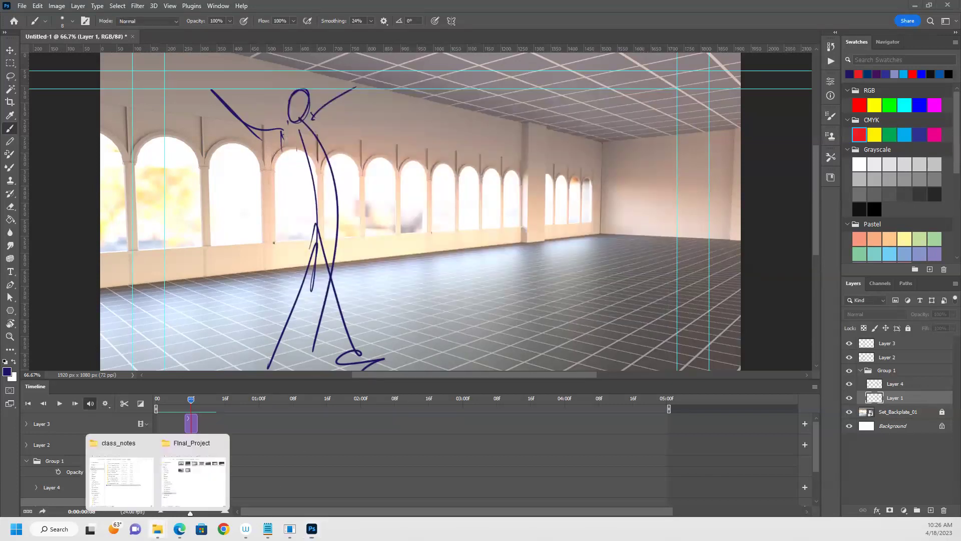
{"action": "left_click", "coordinate": [180, 498]}
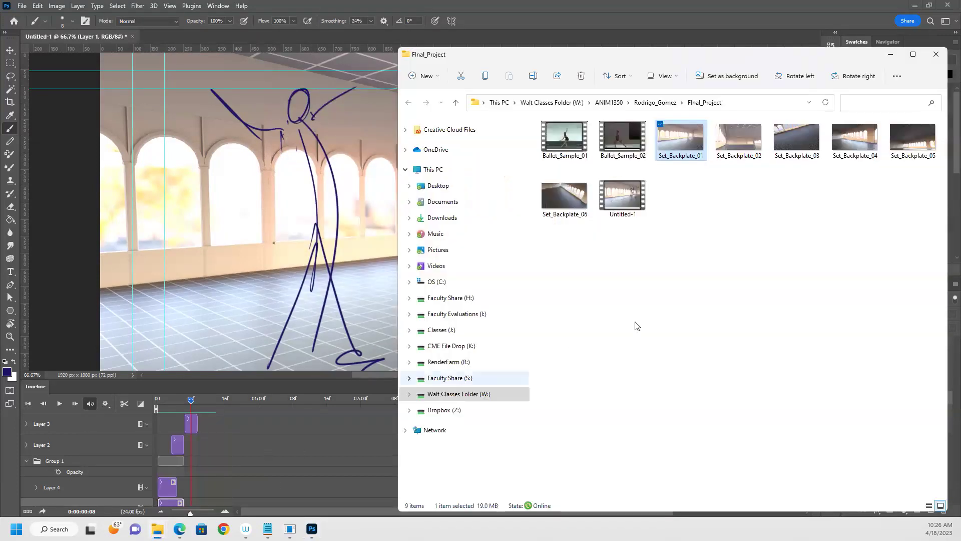
{"action": "left_click", "coordinate": [736, 308]}
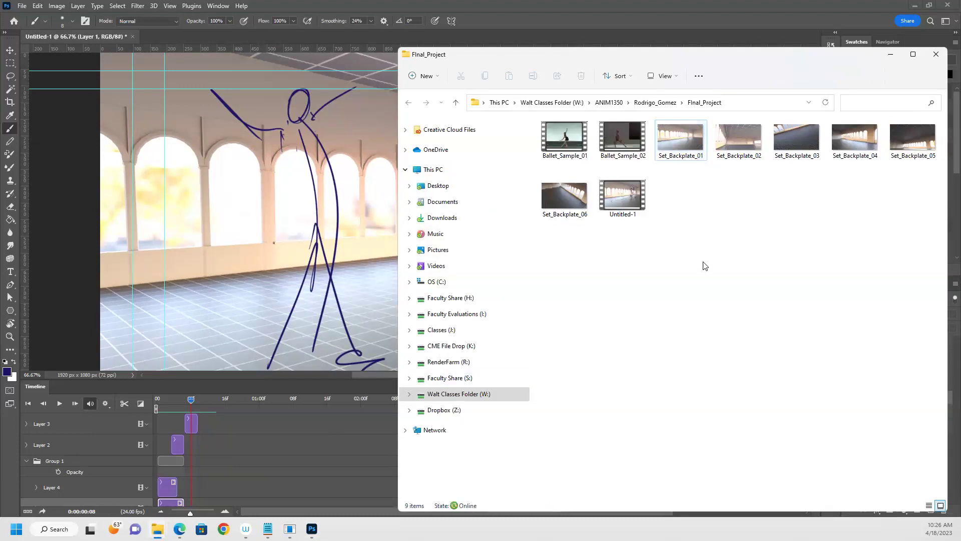
{"action": "double_click", "coordinate": [625, 193]}
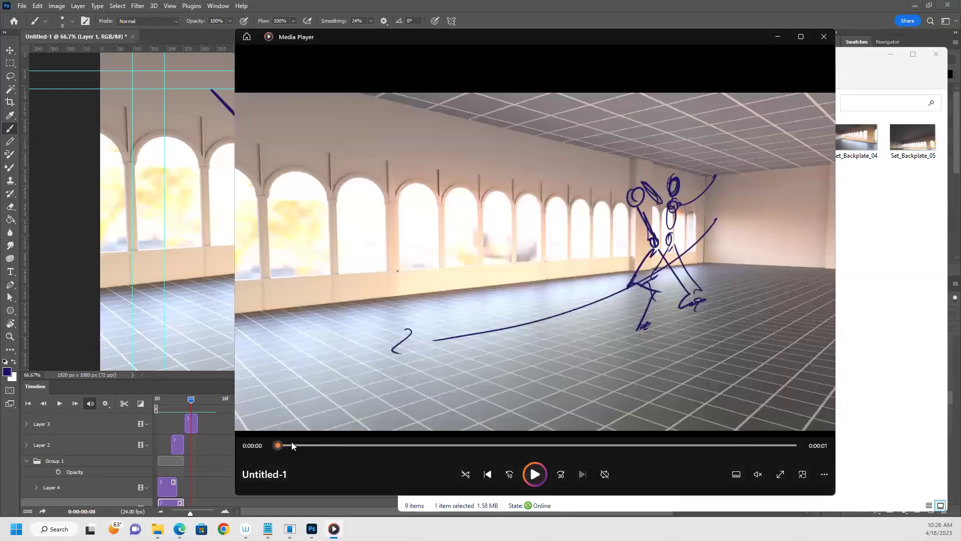
{"action": "left_click_drag", "start_coordinate": [320, 443], "coordinate": [278, 446]}
{"action": "left_click", "coordinate": [823, 37]}
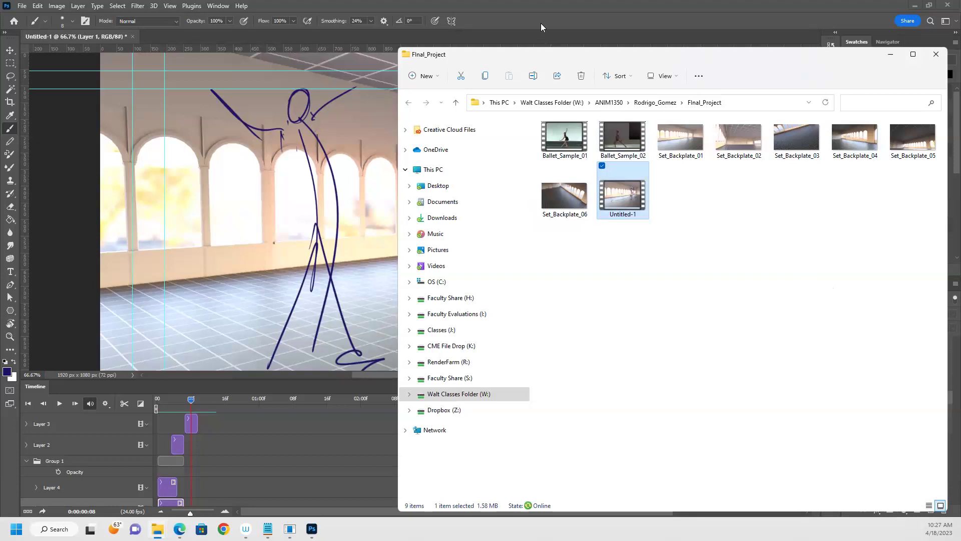
{"action": "left_click", "coordinate": [538, 6]}
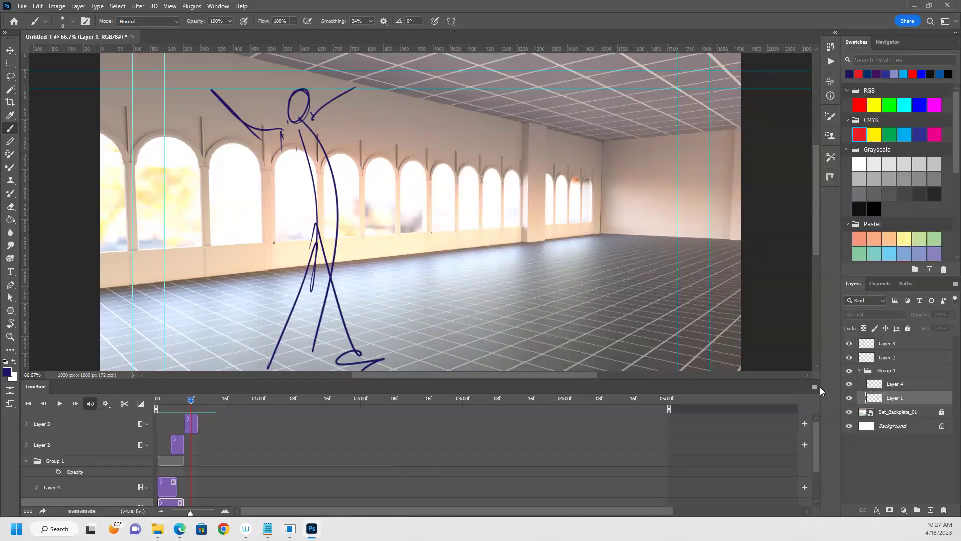
Start saving the document on the computer under a new name, in the FInal_Project folder under ANIM1350 on the Walt Classes Folder (W:) drive.
{"action": "left_click", "coordinate": [23, 7]}
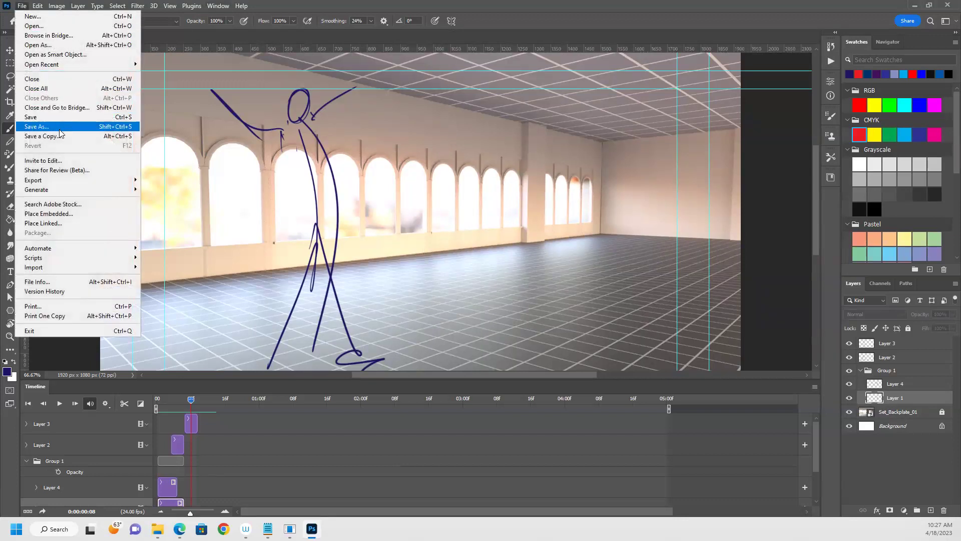
{"action": "left_click", "coordinate": [60, 129]}
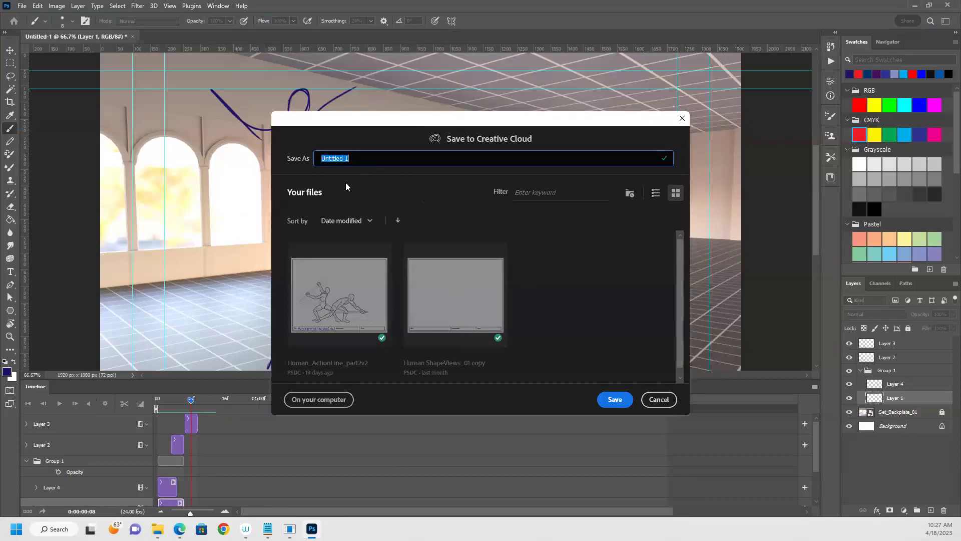
{"action": "left_click", "coordinate": [328, 400]}
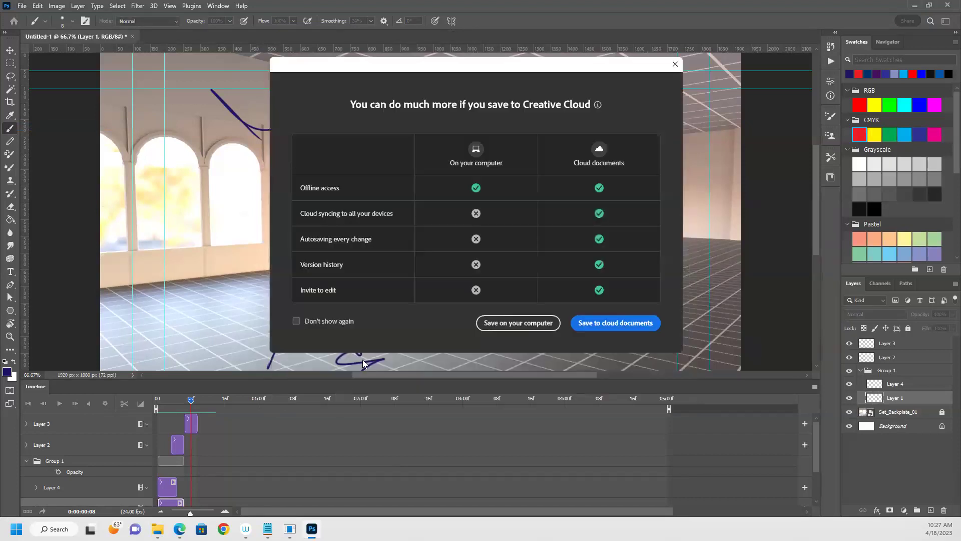
{"action": "left_click", "coordinate": [502, 324]}
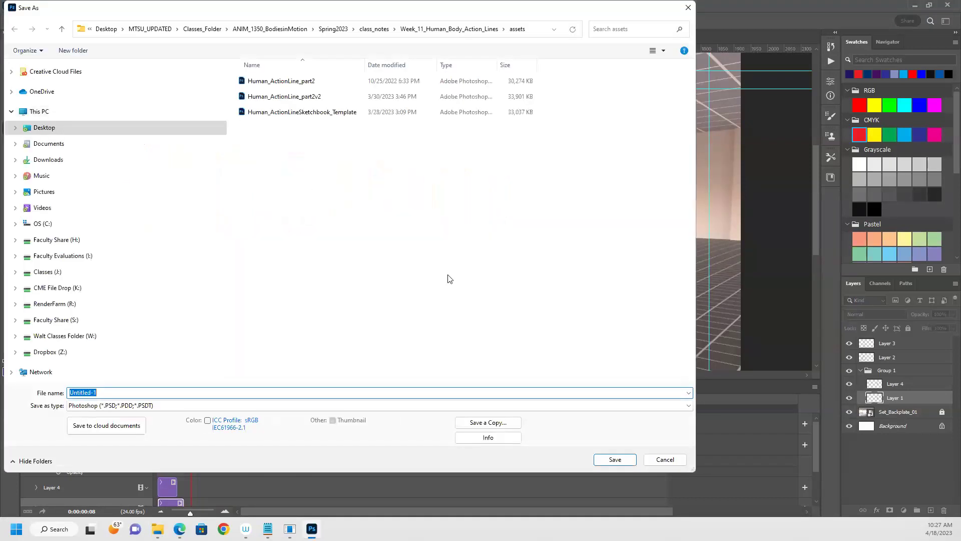
{"action": "left_click", "coordinate": [94, 340]}
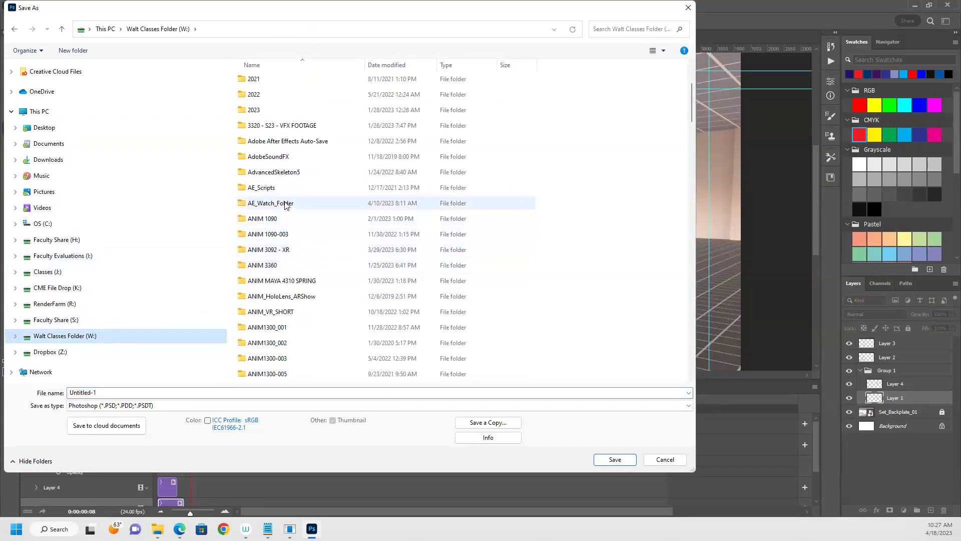
{"action": "scroll", "coordinate": [286, 206], "scroll_direction": "down", "scroll_amount": 1}
{"action": "double_click", "coordinate": [278, 342]}
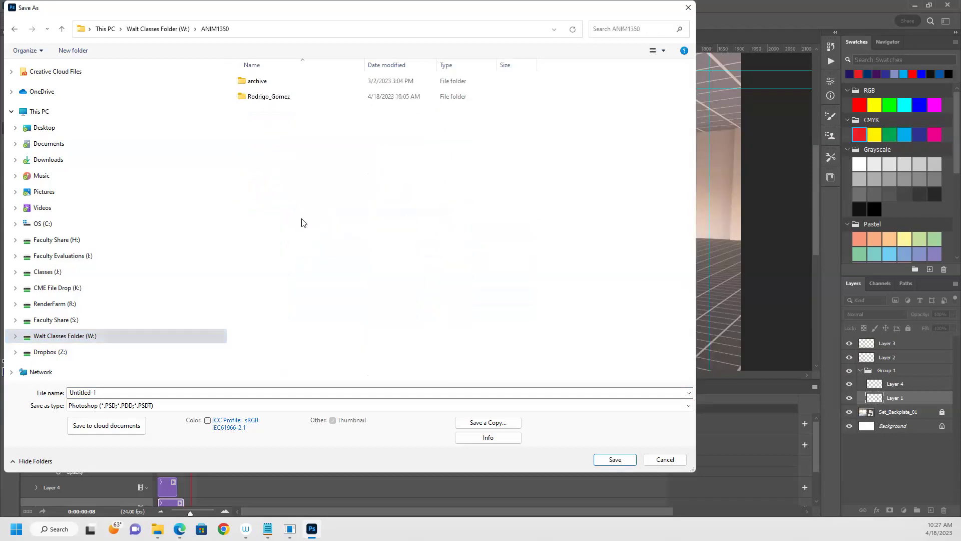
{"action": "double_click", "coordinate": [290, 97]}
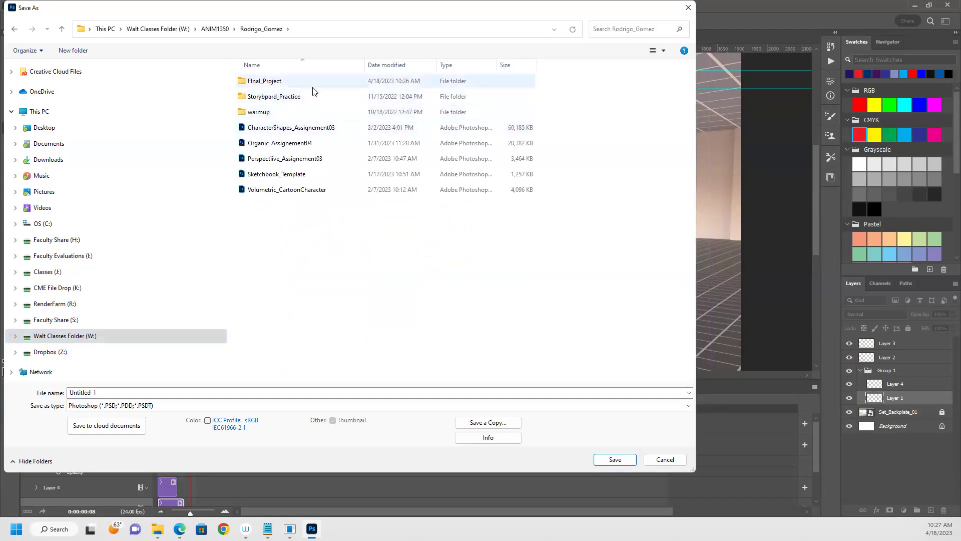
{"action": "double_click", "coordinate": [273, 82]}
Save the document as Final_Workfile in Photoshop format and close it.
{"action": "double_click", "coordinate": [110, 392]}
{"action": "type", "text": "Final_Workfile"}
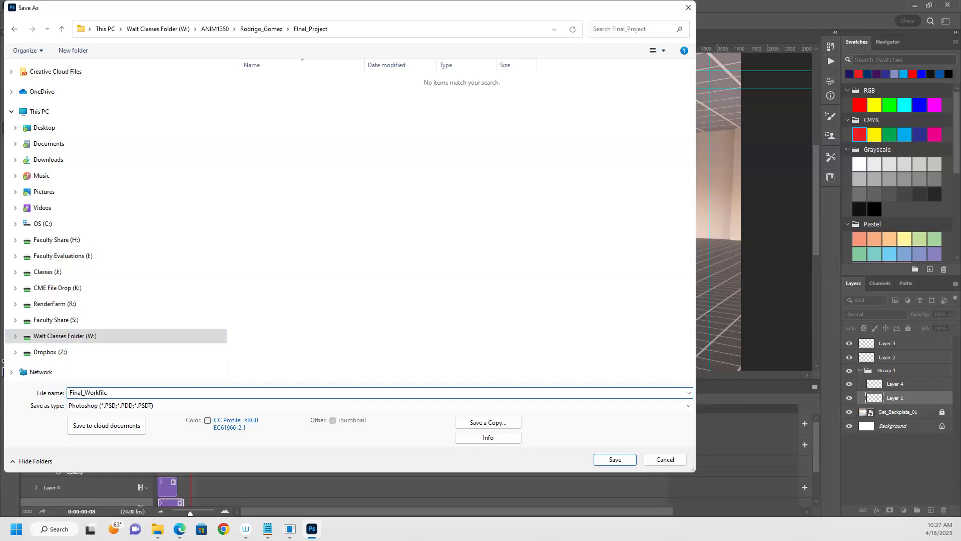
{"action": "left_click", "coordinate": [615, 459]}
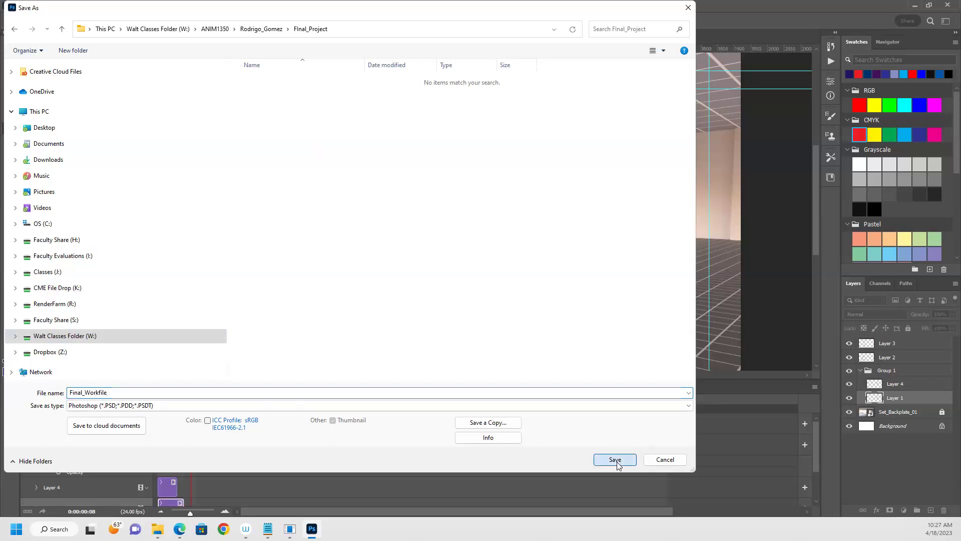
{"action": "left_click", "coordinate": [590, 156]}
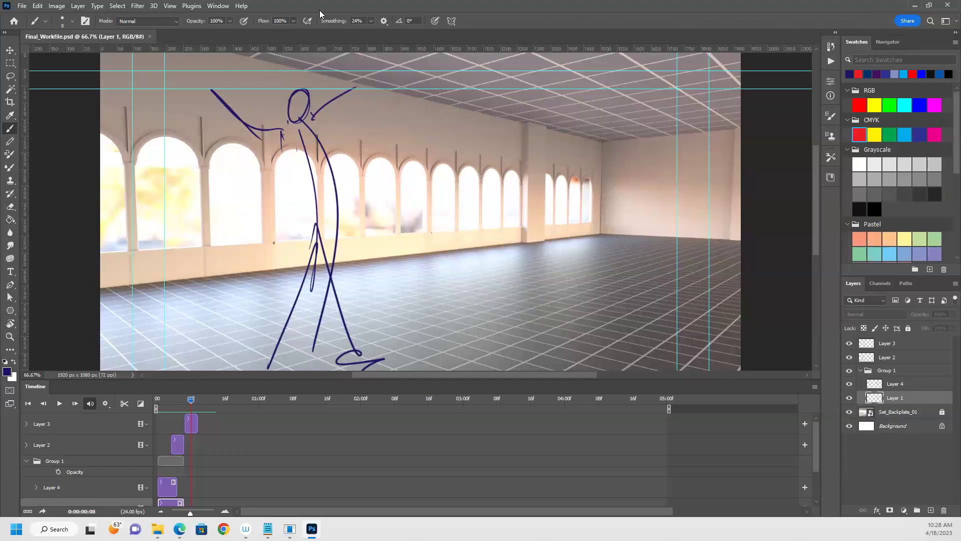
{"action": "left_click", "coordinate": [149, 36]}
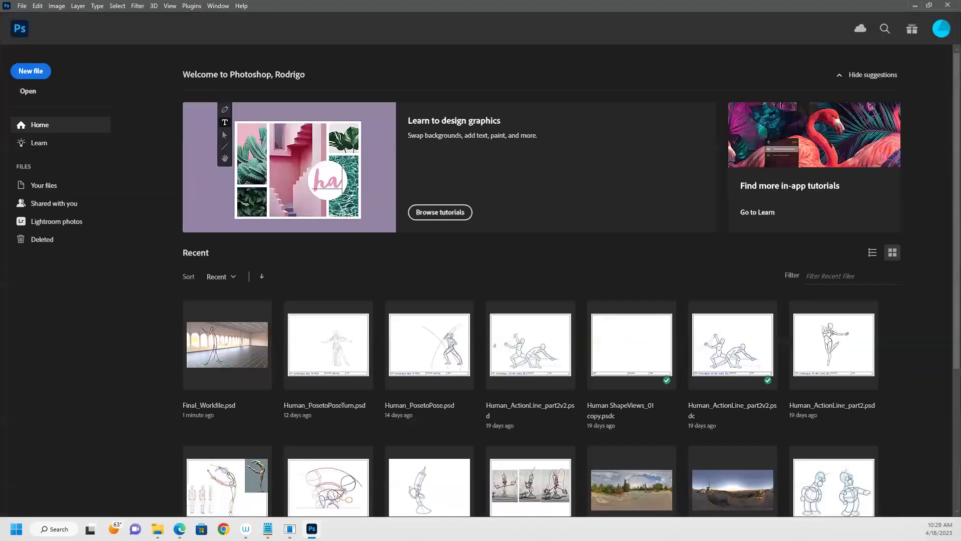
Switch from Photoshop to the Edge browser and search the web for "storyboarder download" in a new tab.
{"action": "left_click", "coordinate": [916, 6]}
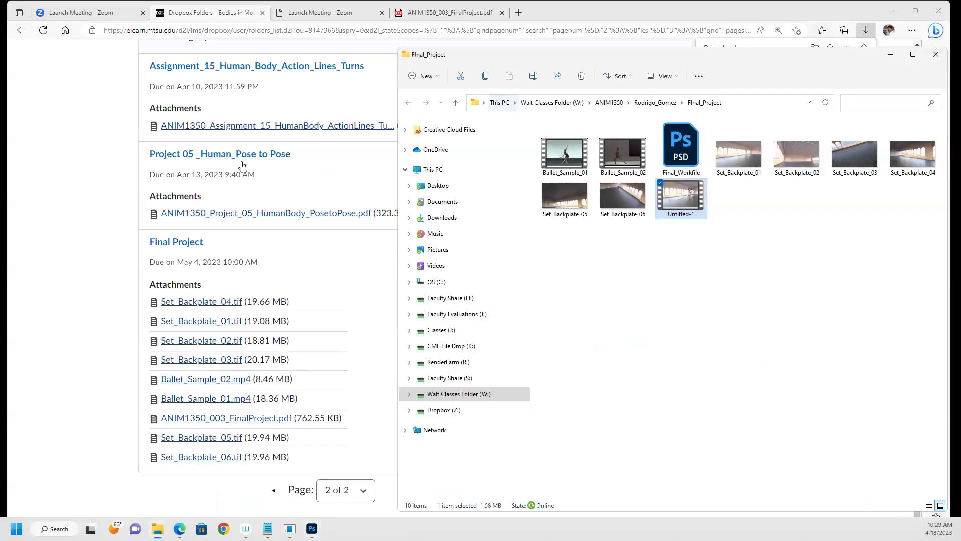
{"action": "left_click", "coordinate": [518, 14]}
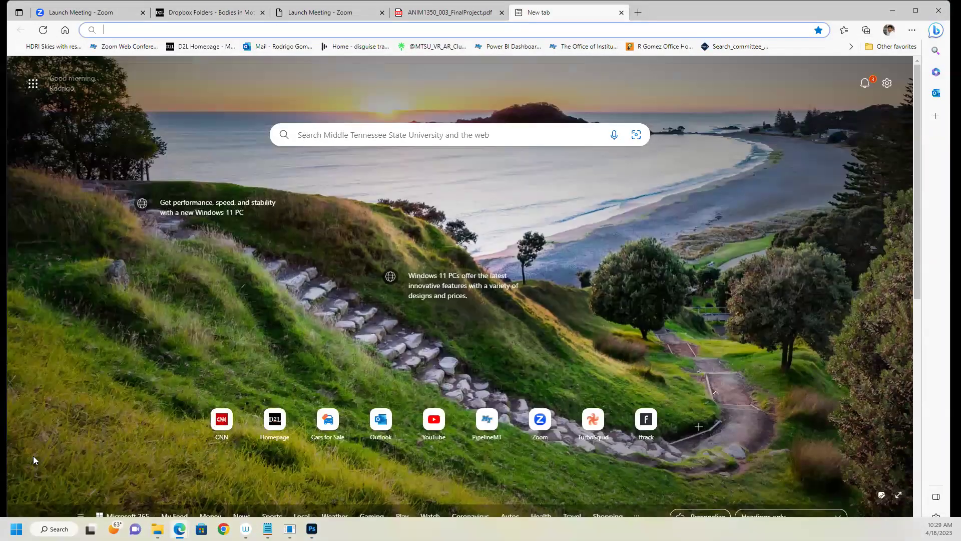
{"action": "left_click", "coordinate": [339, 134]}
{"action": "type", "text": "stor"}
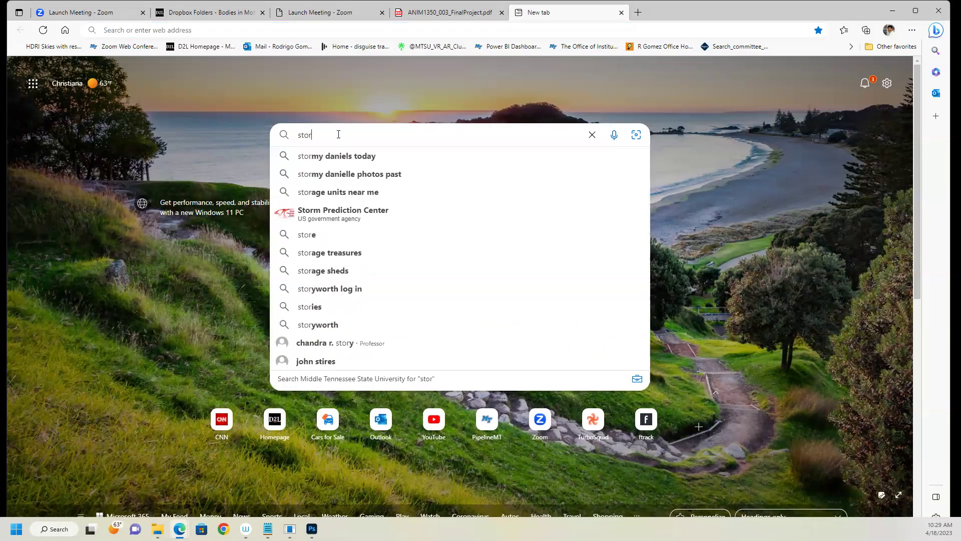
{"action": "type", "text": "yboarder"}
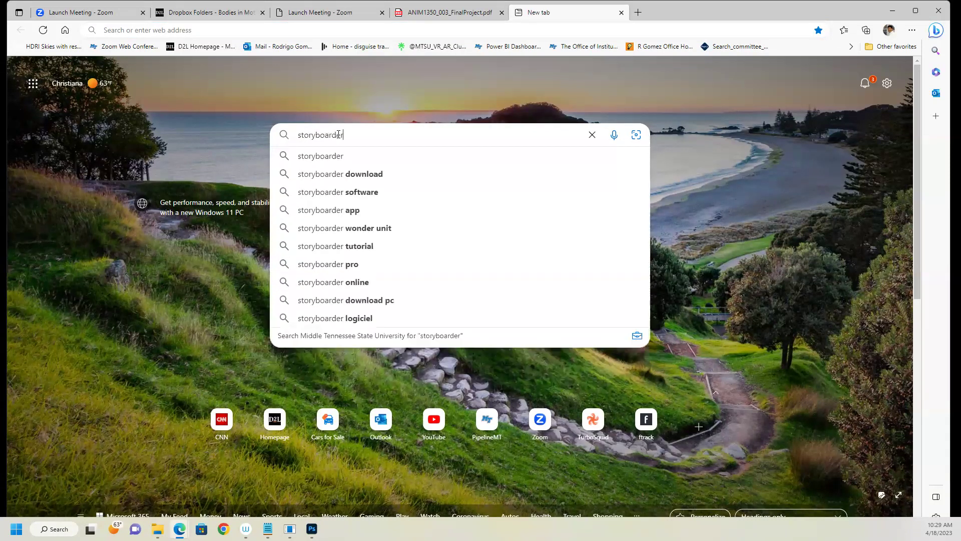
{"action": "left_click", "coordinate": [338, 174]}
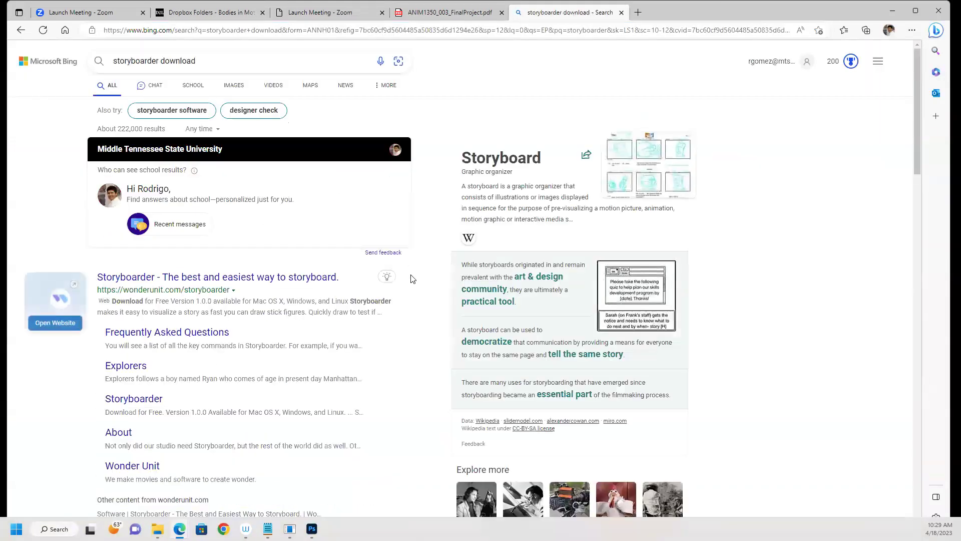
Open the storyboarder.com result, look through its landing page, and close it to return to the search results.
{"action": "scroll", "coordinate": [262, 325], "scroll_direction": "down", "scroll_amount": 3}
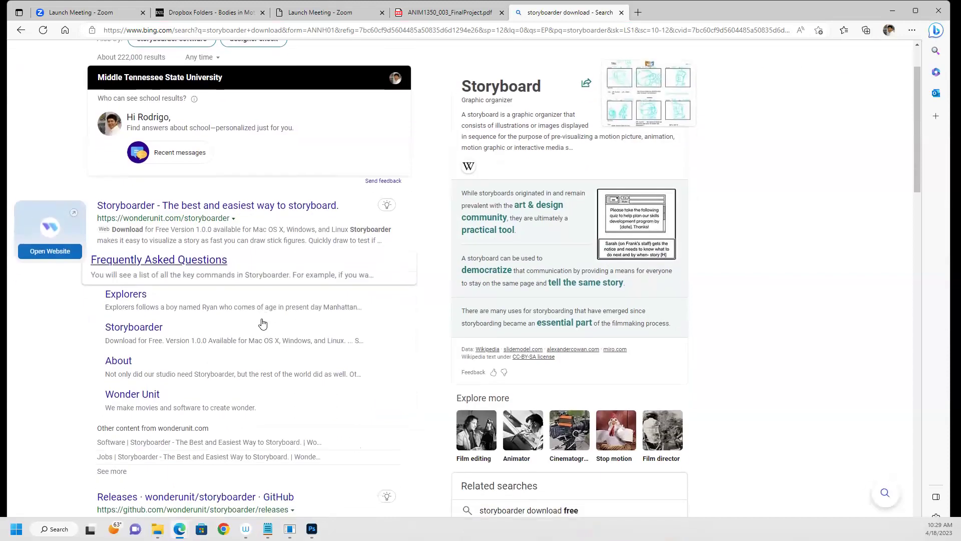
{"action": "scroll", "coordinate": [262, 323], "scroll_direction": "down", "scroll_amount": 3}
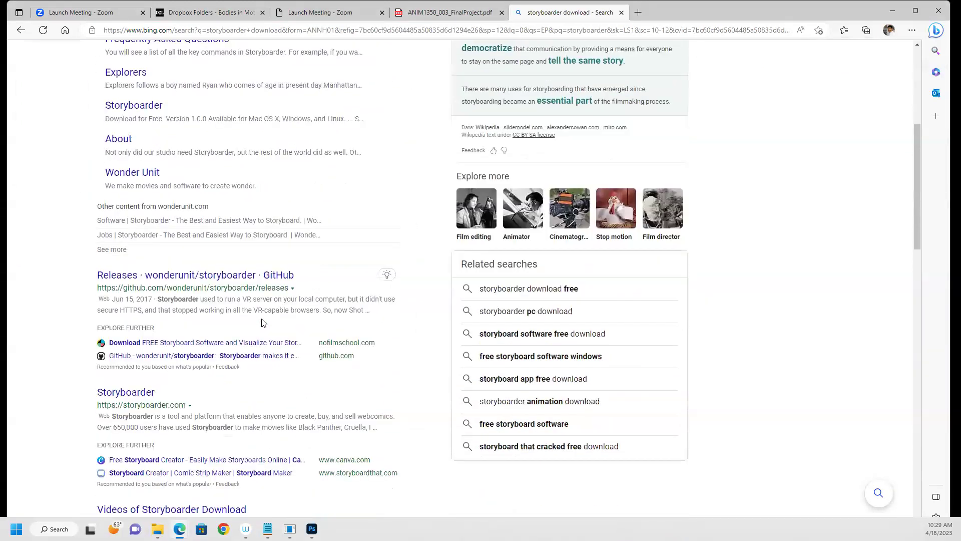
{"action": "left_click", "coordinate": [142, 398]}
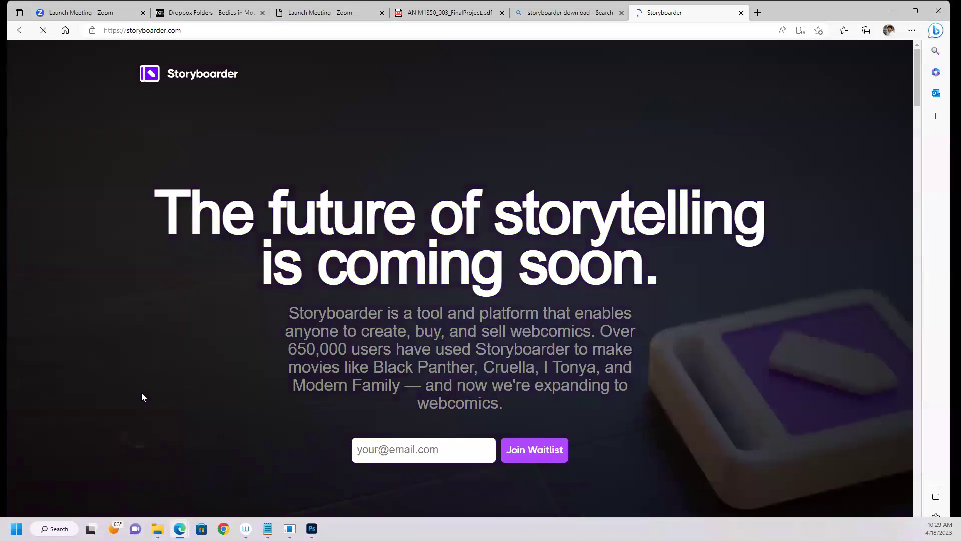
{"action": "scroll", "coordinate": [417, 349], "scroll_direction": "down", "scroll_amount": 3}
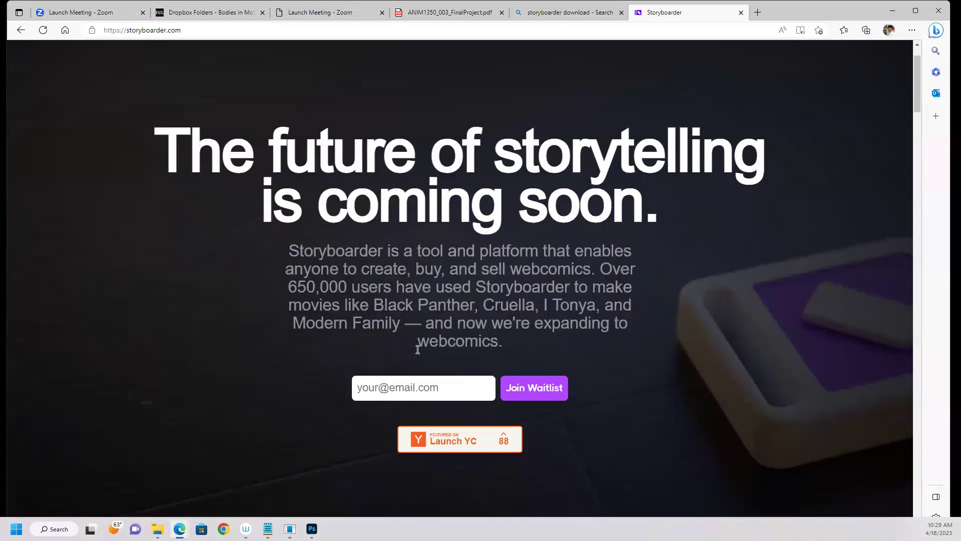
{"action": "scroll", "coordinate": [417, 349], "scroll_direction": "up", "scroll_amount": 3}
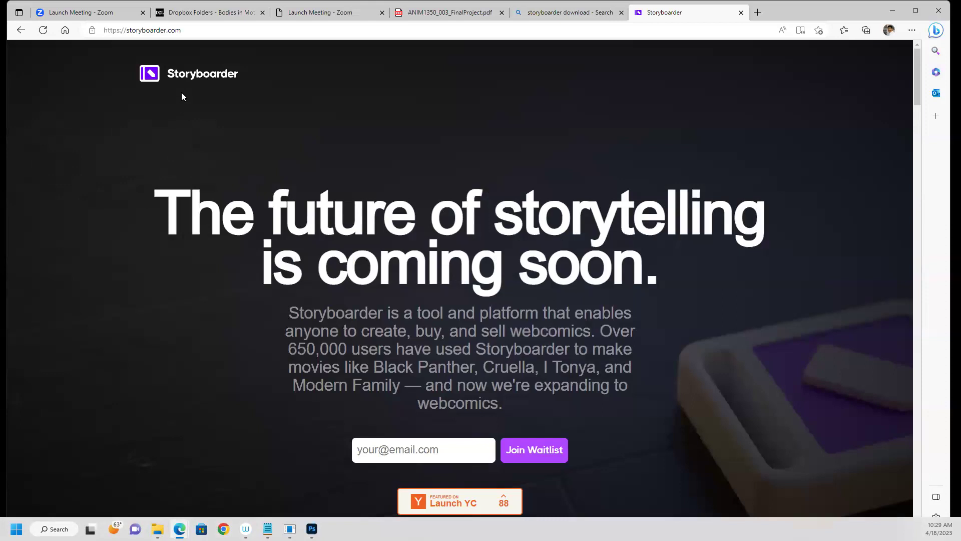
{"action": "scroll", "coordinate": [591, 460], "scroll_direction": "down", "scroll_amount": 15}
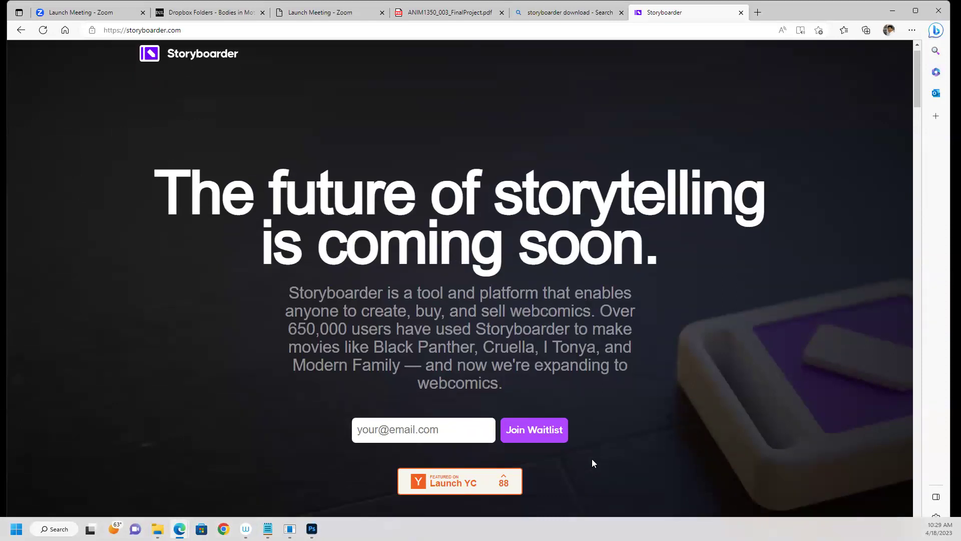
{"action": "scroll", "coordinate": [592, 459], "scroll_direction": "down", "scroll_amount": 3}
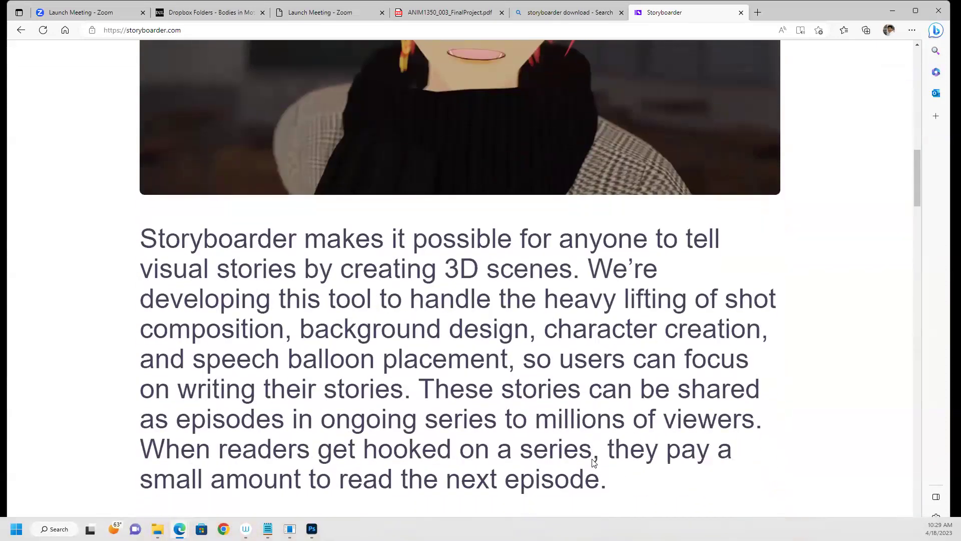
{"action": "scroll", "coordinate": [575, 410], "scroll_direction": "up", "scroll_amount": 16}
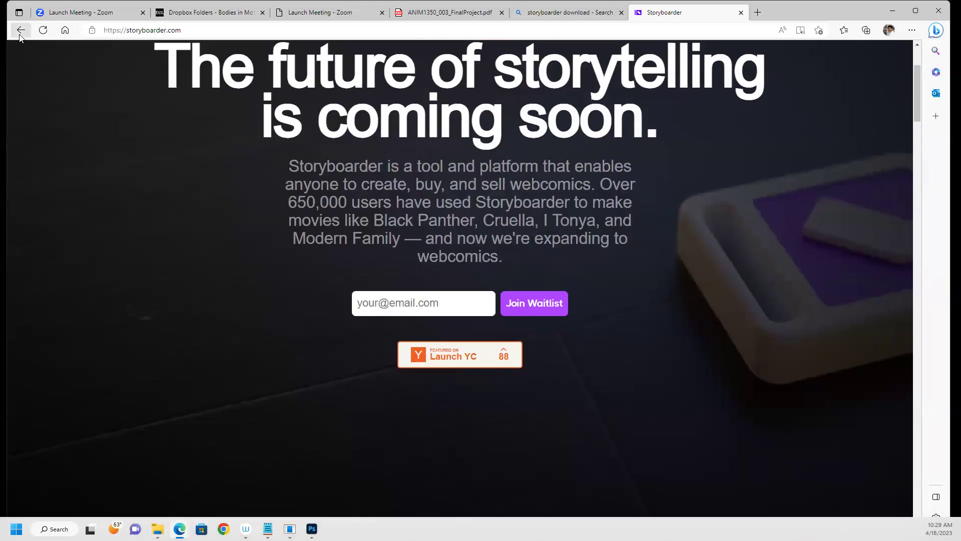
{"action": "key", "text": "ctrl+w"}
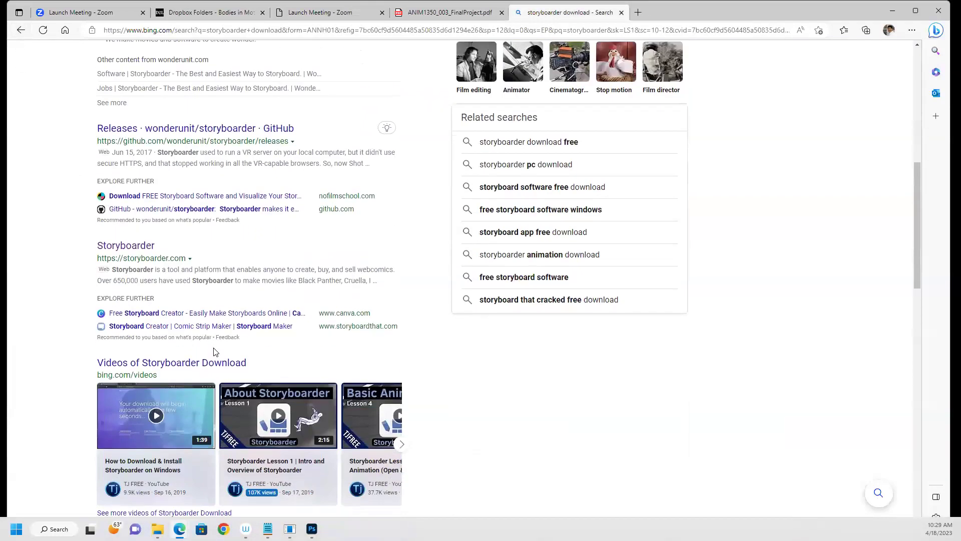
Look through the remaining Storyboarder results, check the wonderunit/storyboarder GitHub page, and return to the search results.
{"action": "scroll", "coordinate": [215, 352], "scroll_direction": "down", "scroll_amount": 3}
{"action": "mouse_move", "coordinate": [215, 352]}
{"action": "scroll", "coordinate": [91, 396], "scroll_direction": "down", "scroll_amount": 2}
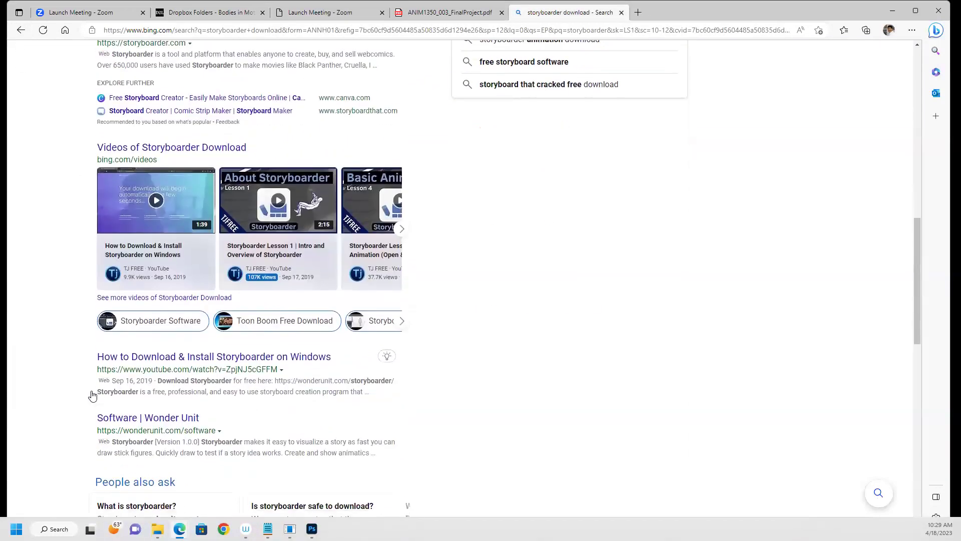
{"action": "scroll", "coordinate": [77, 396], "scroll_direction": "down", "scroll_amount": 7}
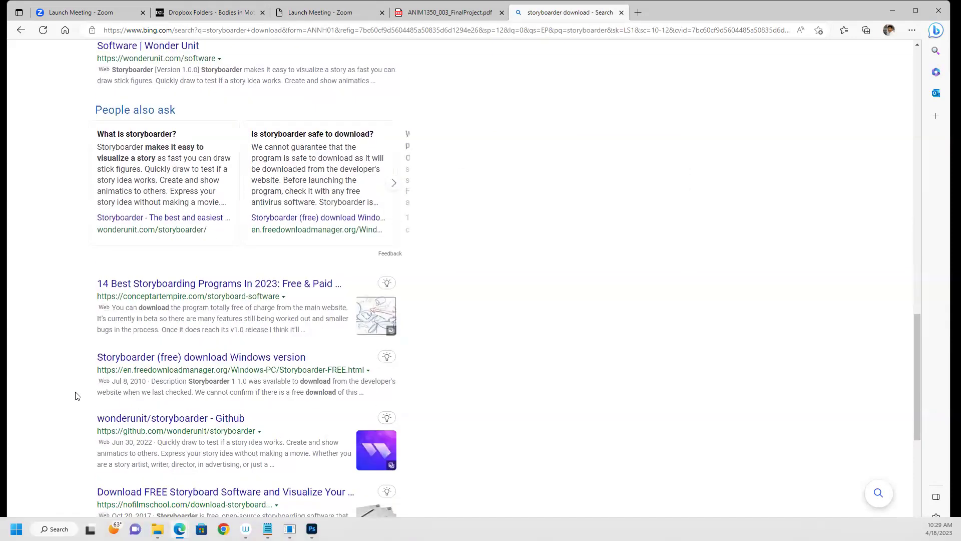
{"action": "scroll", "coordinate": [77, 395], "scroll_direction": "down", "scroll_amount": 3}
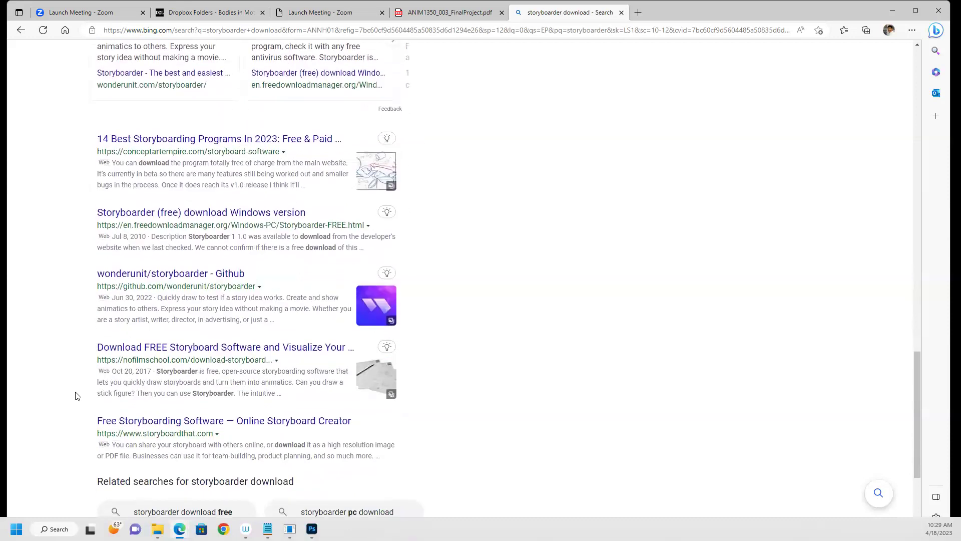
{"action": "scroll", "coordinate": [77, 395], "scroll_direction": "down", "scroll_amount": 3}
{"action": "scroll", "coordinate": [77, 396], "scroll_direction": "up", "scroll_amount": 3}
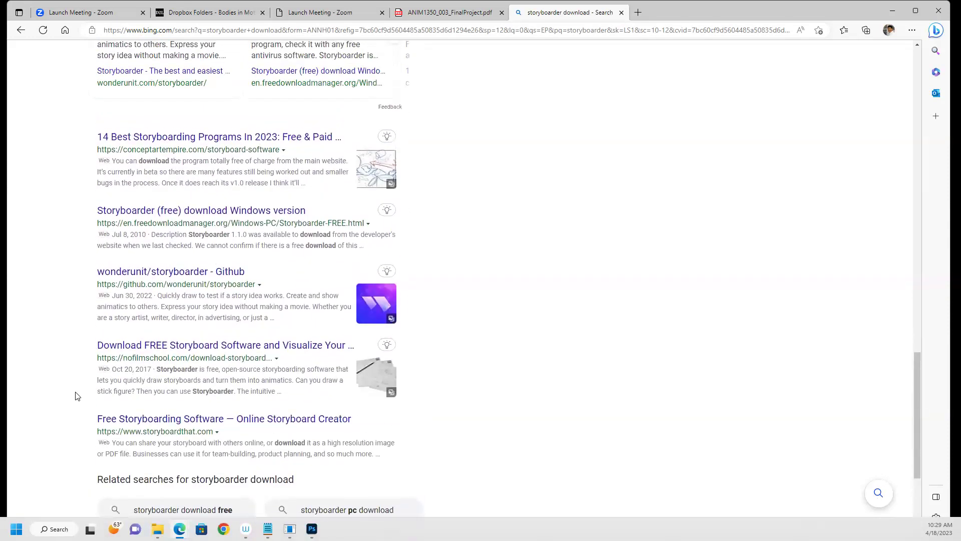
{"action": "scroll", "coordinate": [190, 343], "scroll_direction": "down", "scroll_amount": 3}
{"action": "scroll", "coordinate": [190, 343], "scroll_direction": "up", "scroll_amount": 3}
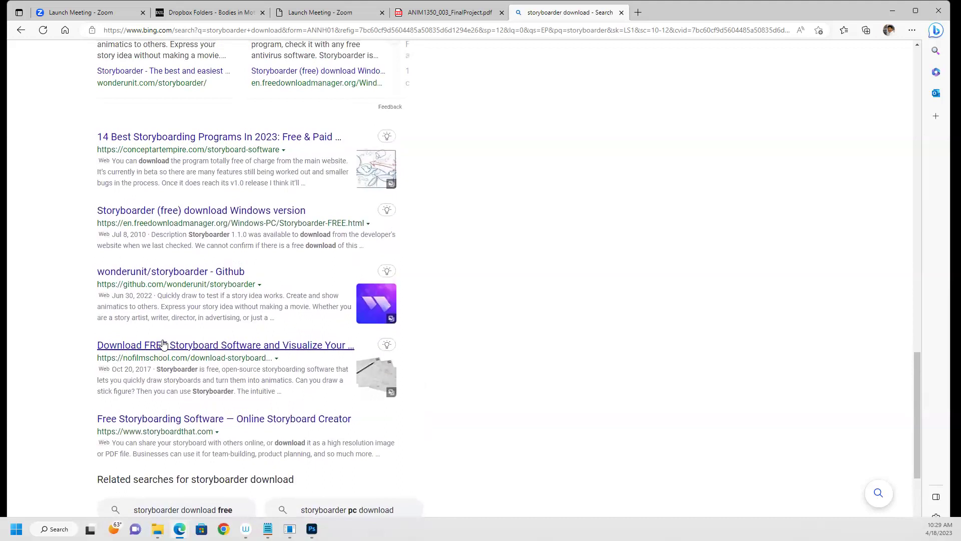
{"action": "left_click", "coordinate": [142, 272]}
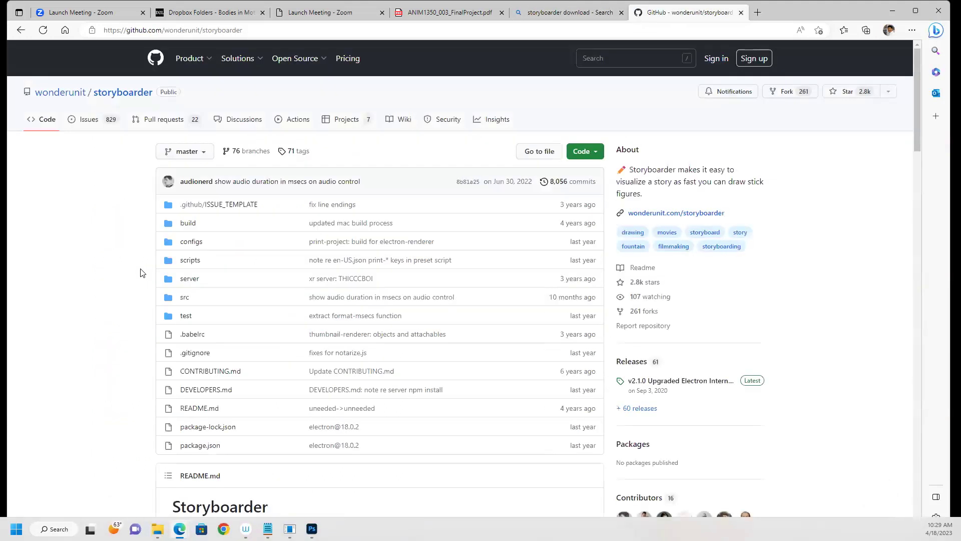
{"action": "left_click", "coordinate": [21, 30]}
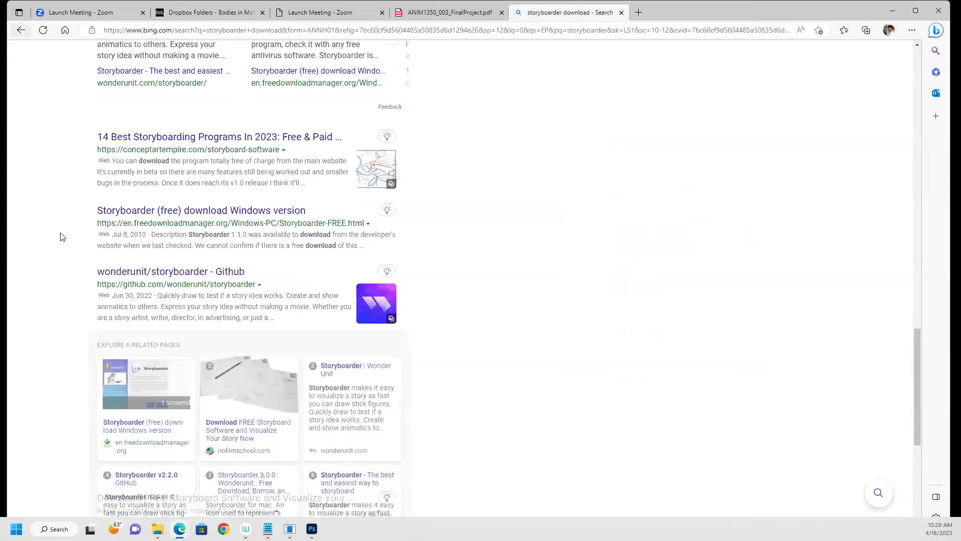
Open the "Software | Wonder Unit" search result and highlight its web address.
{"action": "scroll", "coordinate": [62, 245], "scroll_direction": "up", "scroll_amount": 3}
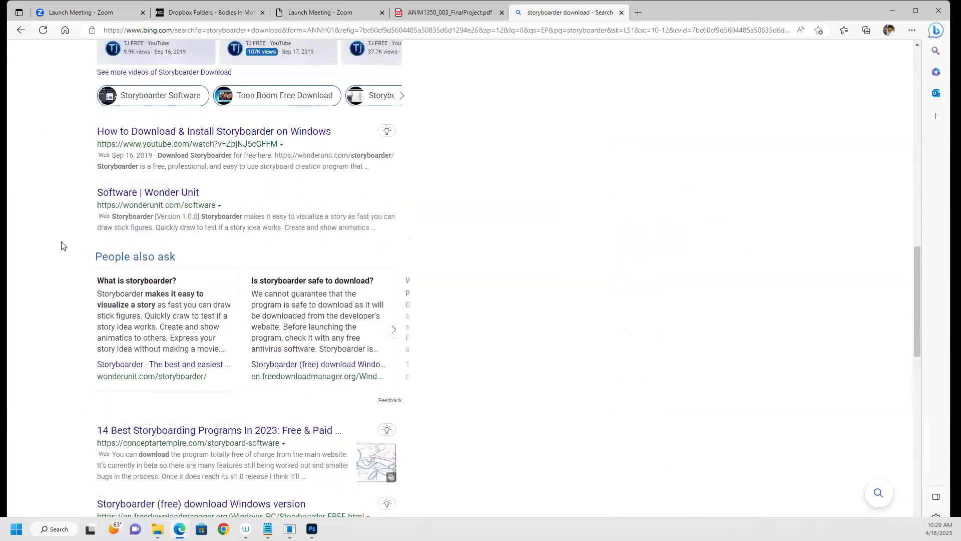
{"action": "left_click", "coordinate": [157, 196]}
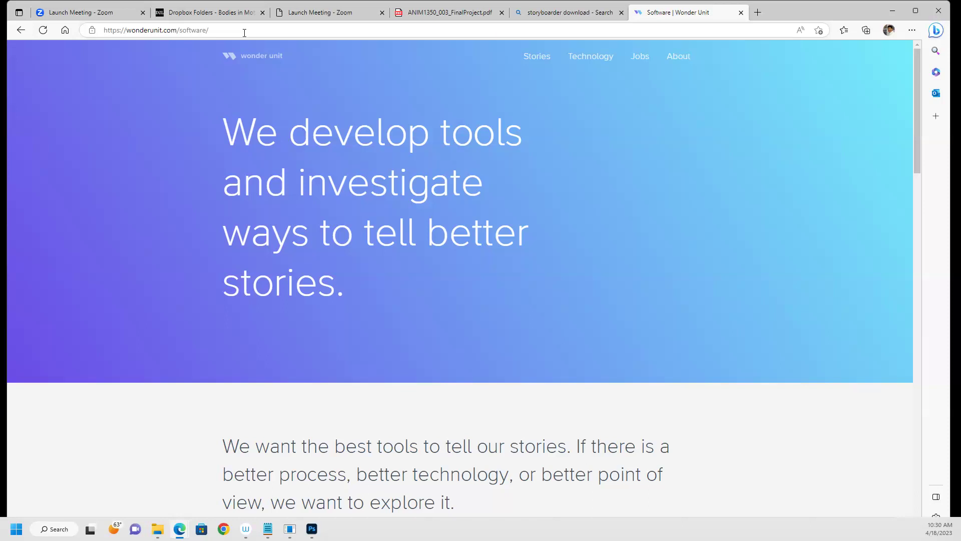
{"action": "left_click_drag", "start_coordinate": [233, 31], "coordinate": [96, 30]}
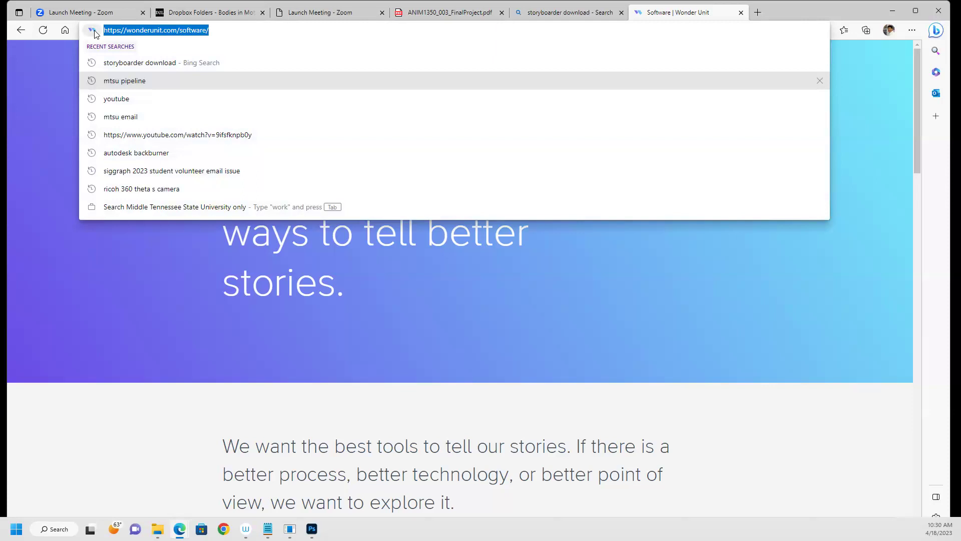
{"action": "left_click", "coordinate": [42, 60]}
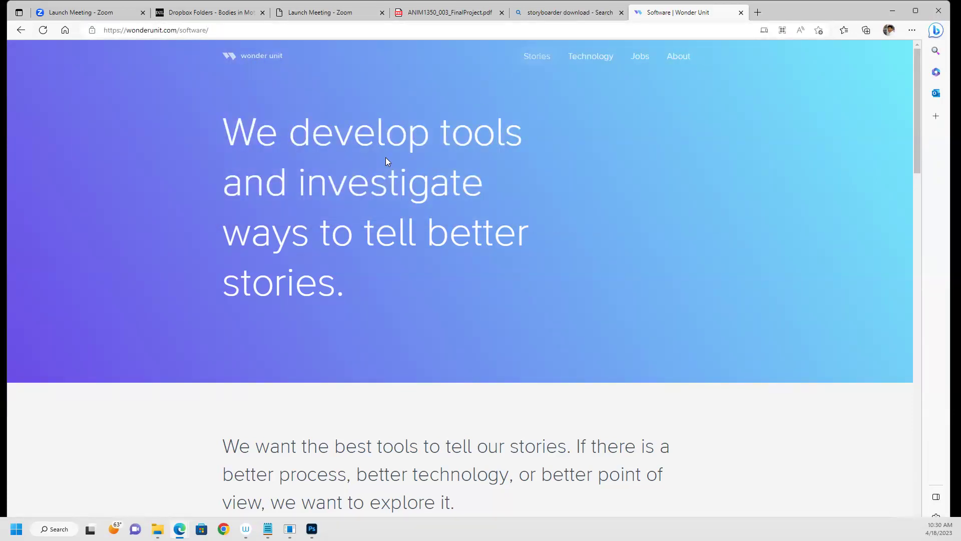
Go to the Wonder Unit home page, look through it, and open the Storyboarder product page.
{"action": "left_click", "coordinate": [254, 60]}
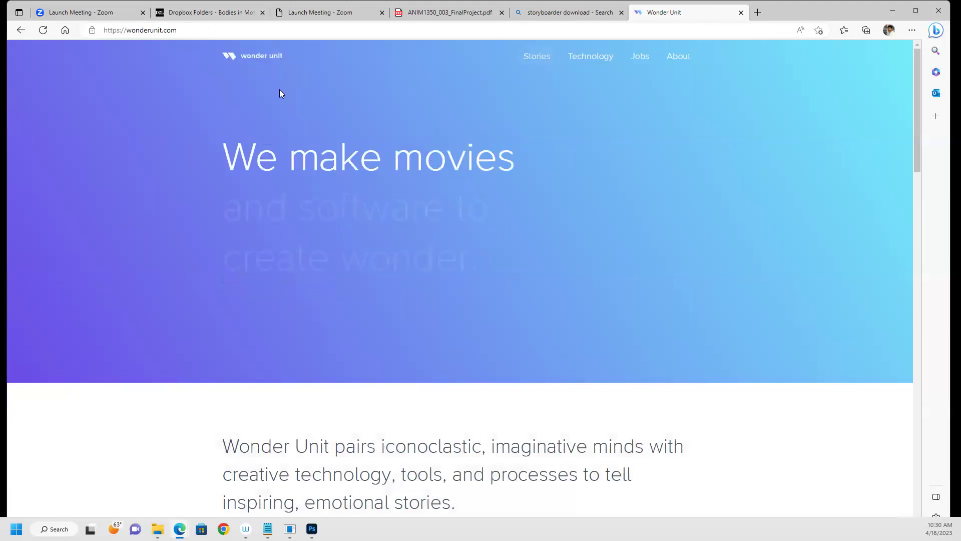
{"action": "scroll", "coordinate": [452, 266], "scroll_direction": "down", "scroll_amount": 4}
{"action": "scroll", "coordinate": [452, 266], "scroll_direction": "down", "scroll_amount": 3}
{"action": "scroll", "coordinate": [452, 265], "scroll_direction": "up", "scroll_amount": 7}
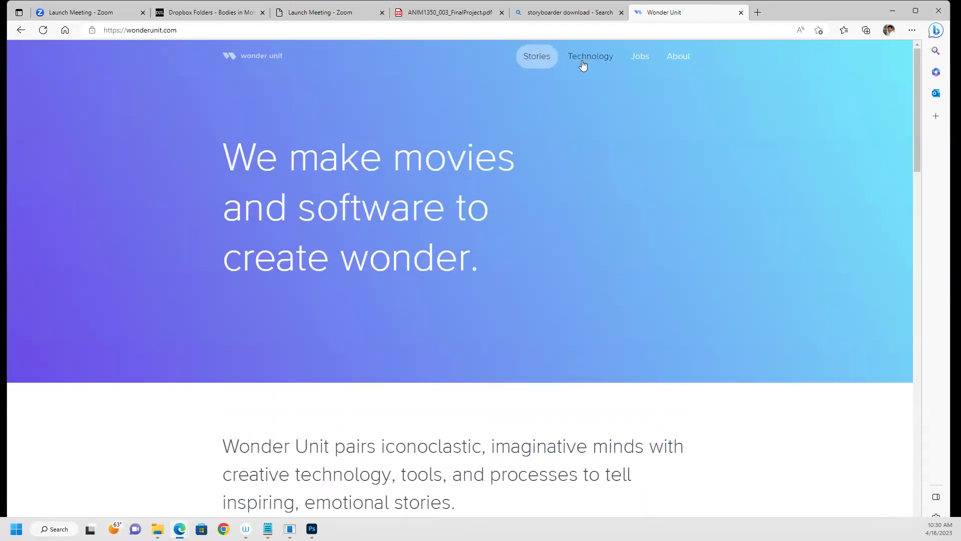
{"action": "mouse_move", "coordinate": [581, 62]}
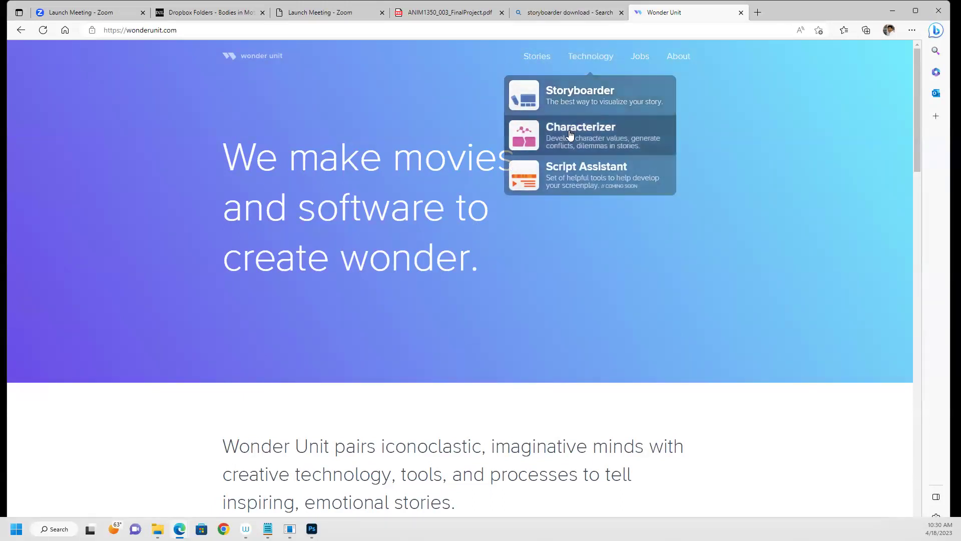
{"action": "left_click", "coordinate": [557, 94]}
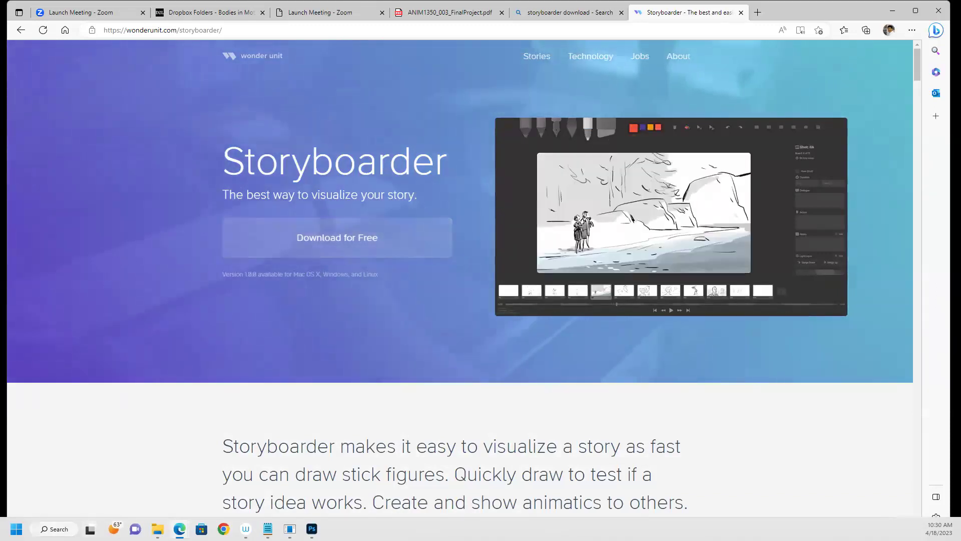
Find and launch the installed Storyboarder app, and minimize the Edge browser and the project folder window behind it.
{"action": "left_click", "coordinate": [54, 529]}
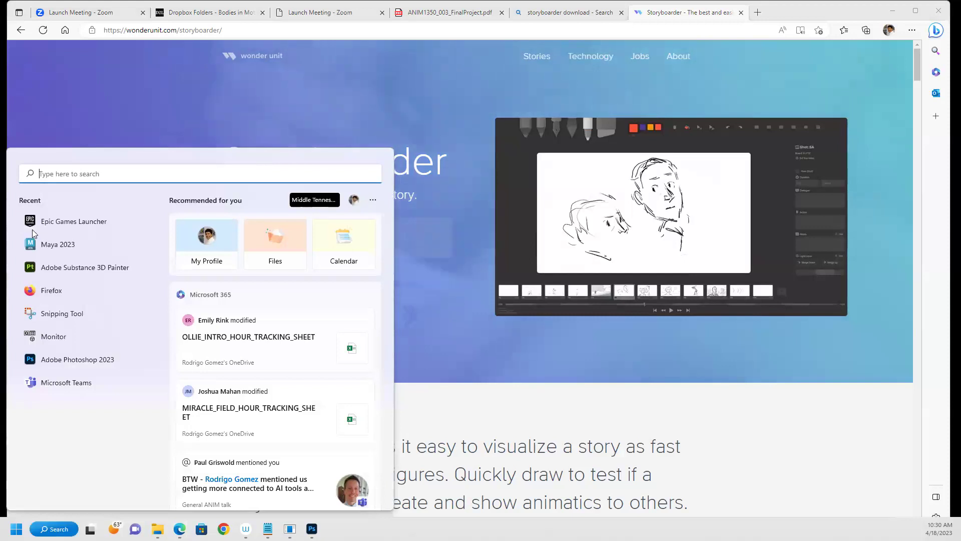
{"action": "type", "text": "s"}
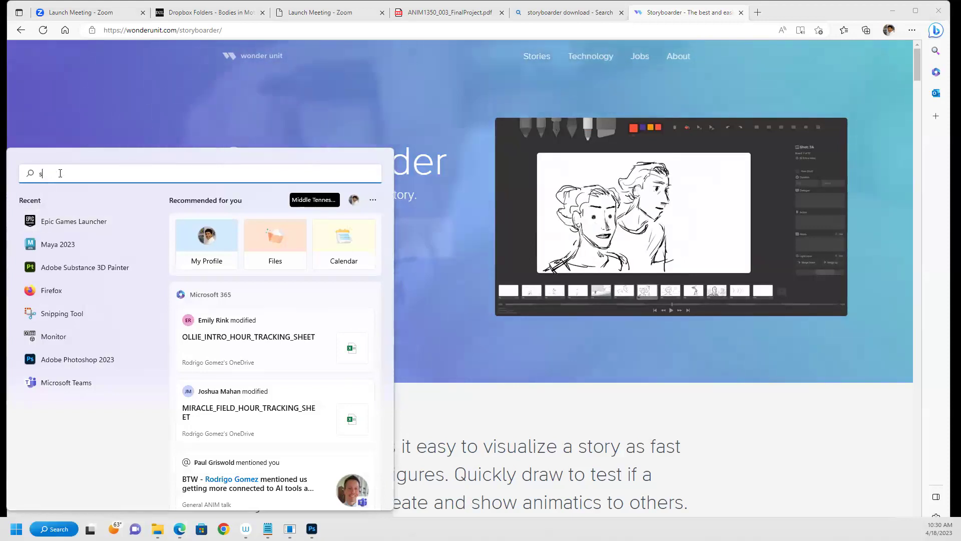
{"action": "type", "text": "toryboarder"}
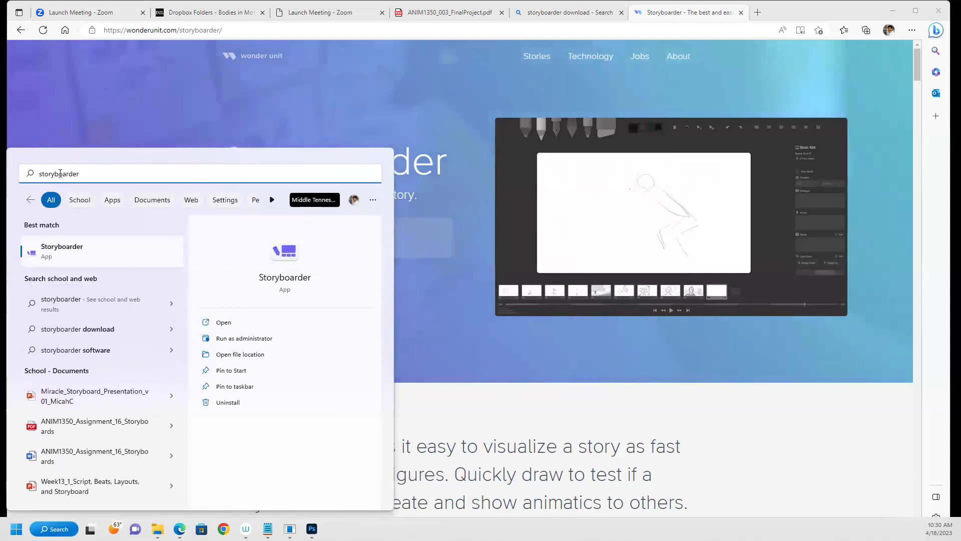
{"action": "key", "text": "Return"}
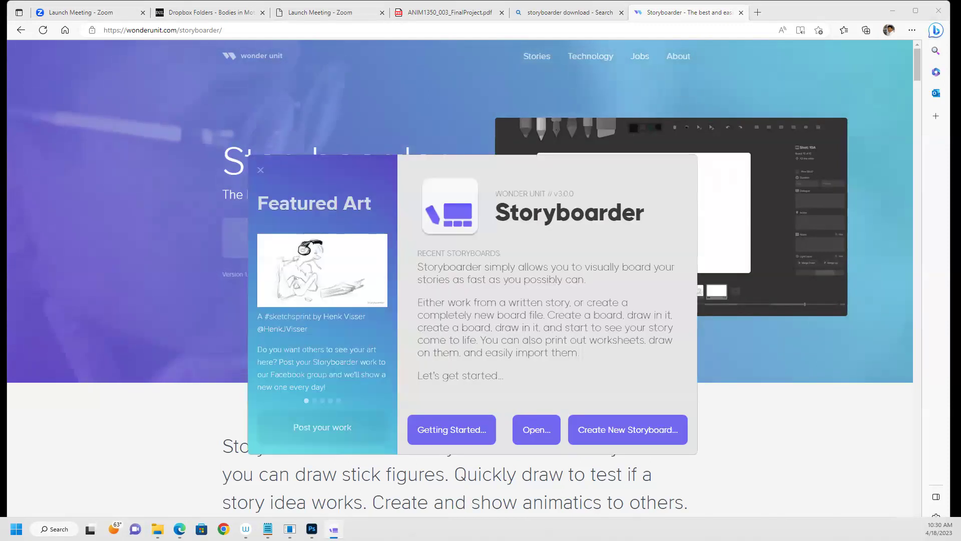
{"action": "left_click", "coordinate": [895, 15]}
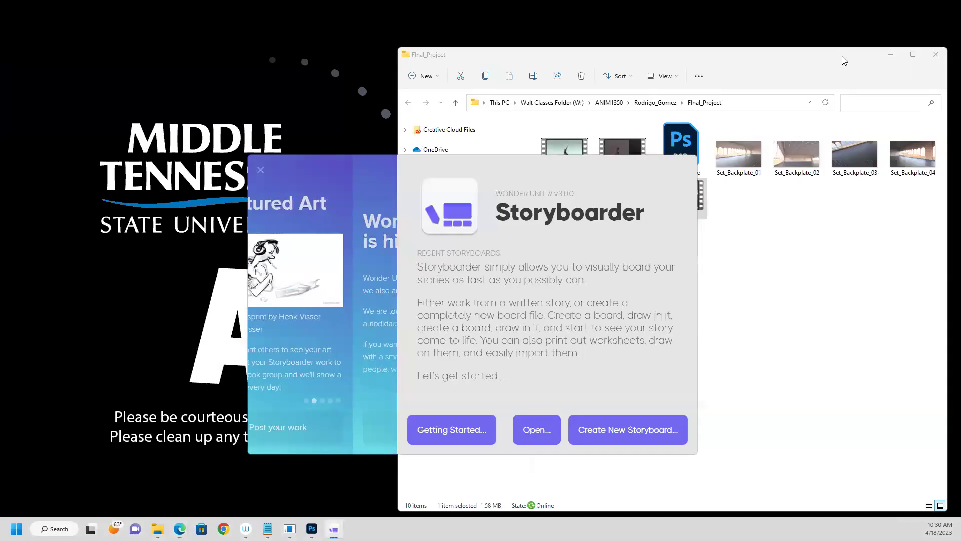
{"action": "left_click", "coordinate": [892, 55]}
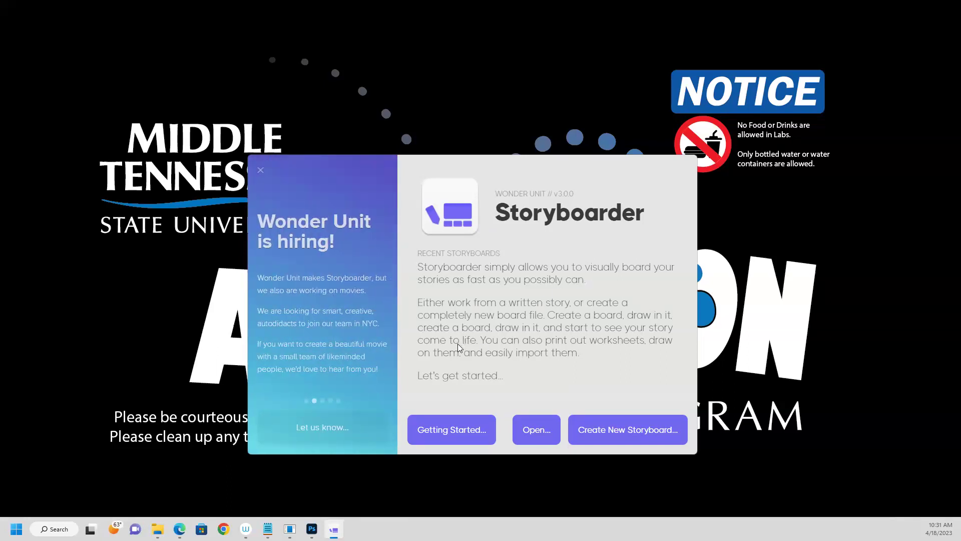
{"action": "left_click", "coordinate": [54, 529]}
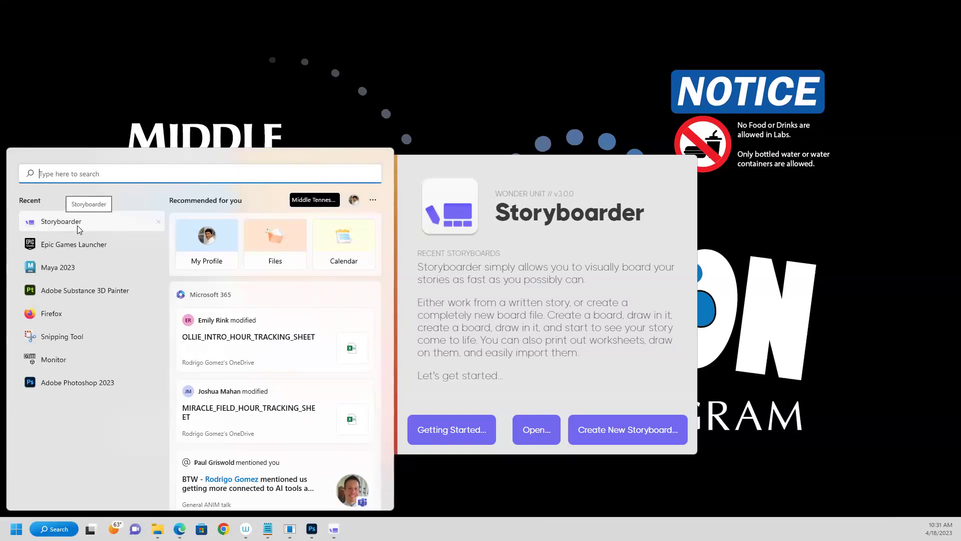
{"action": "left_click", "coordinate": [582, 171]}
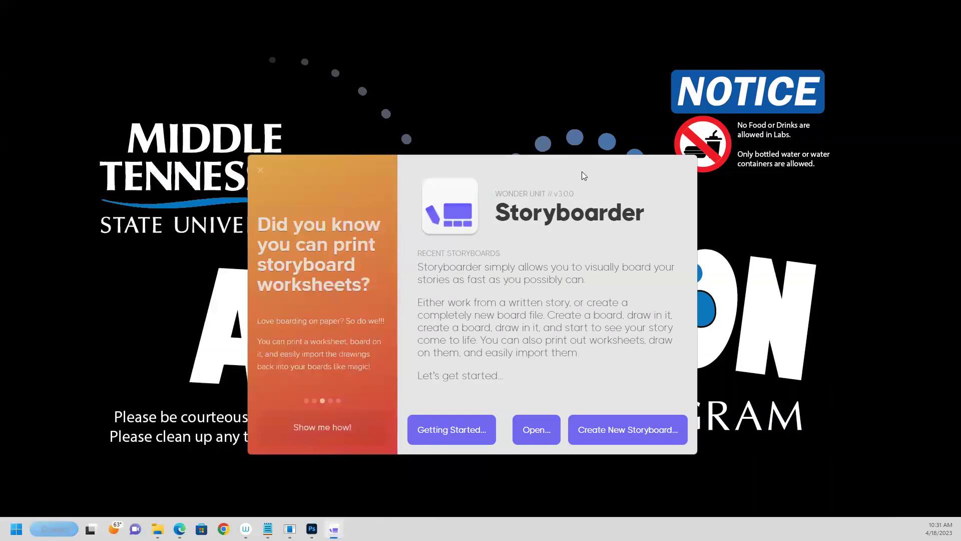
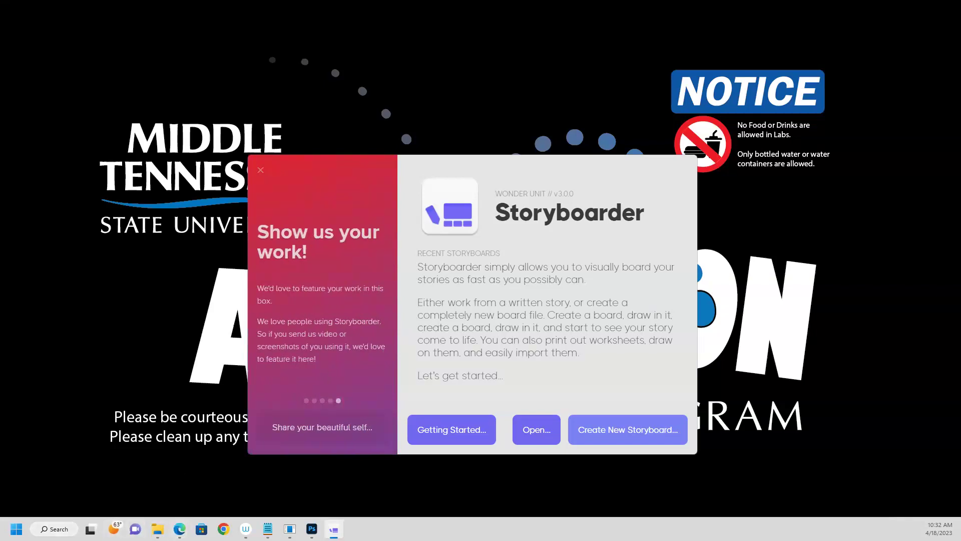
Launch Snipping Tool and circle the HD 16:9 option in red on the aspect ratio screenshot.
{"action": "left_click", "coordinate": [44, 529]}
{"action": "type", "text": "snip"}
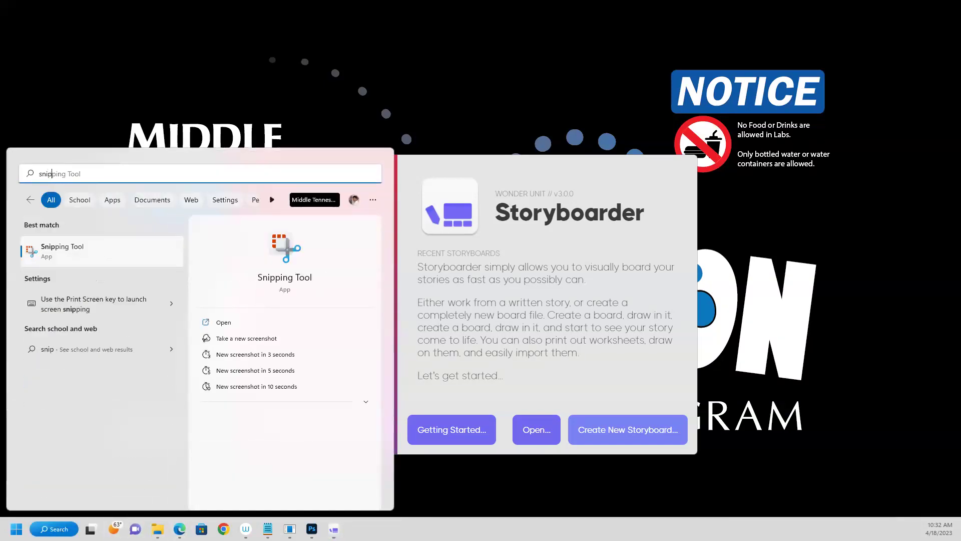
{"action": "left_click", "coordinate": [63, 251]}
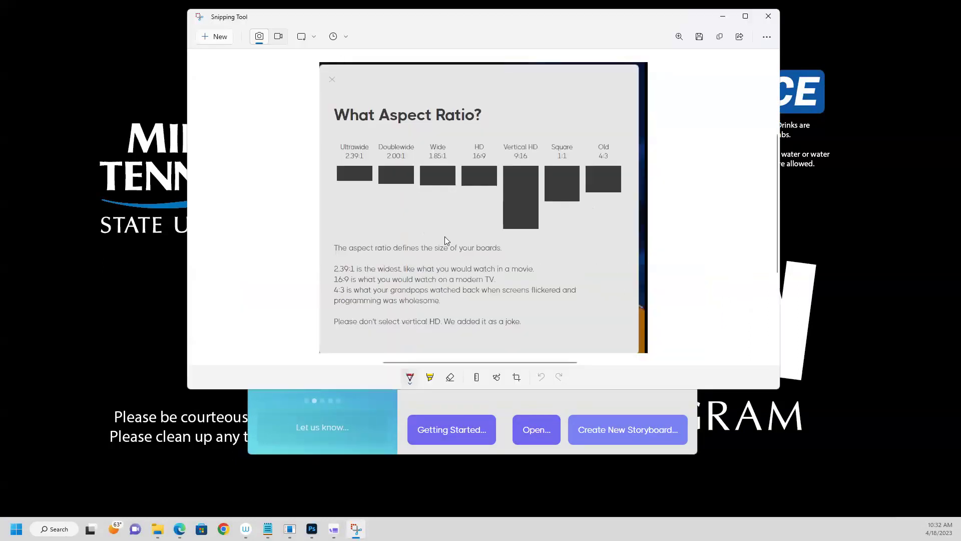
{"action": "mouse_move", "coordinate": [484, 135]}
{"action": "left_mouse_down"}
{"action": "mouse_move", "coordinate": [465, 147]}
{"action": "mouse_move", "coordinate": [490, 135]}
{"action": "left_mouse_up"}
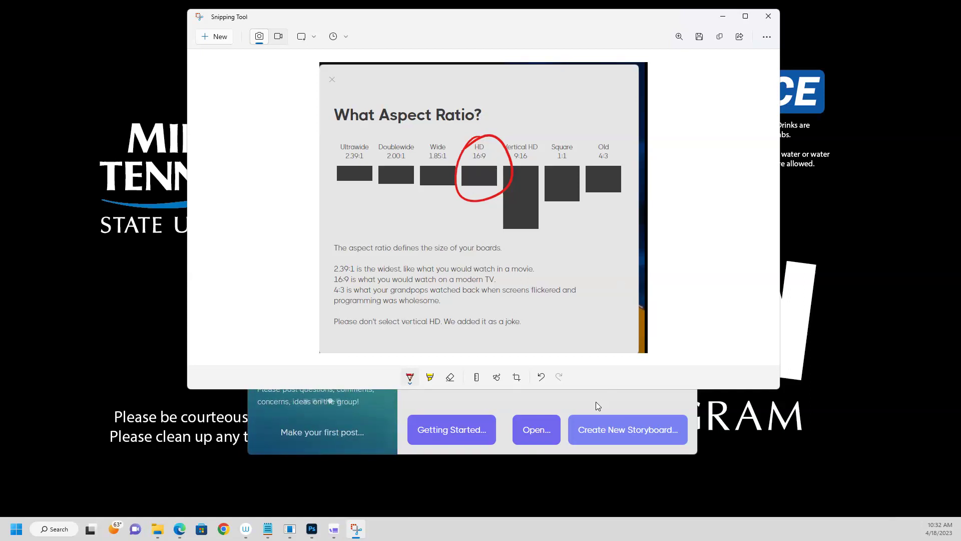
Switch to Storyboarder, start a new storyboard, and browse on drive W: through ANIM1350 and the instructor's folder to FInal_Project.
{"action": "key", "text": "alt+Tab"}
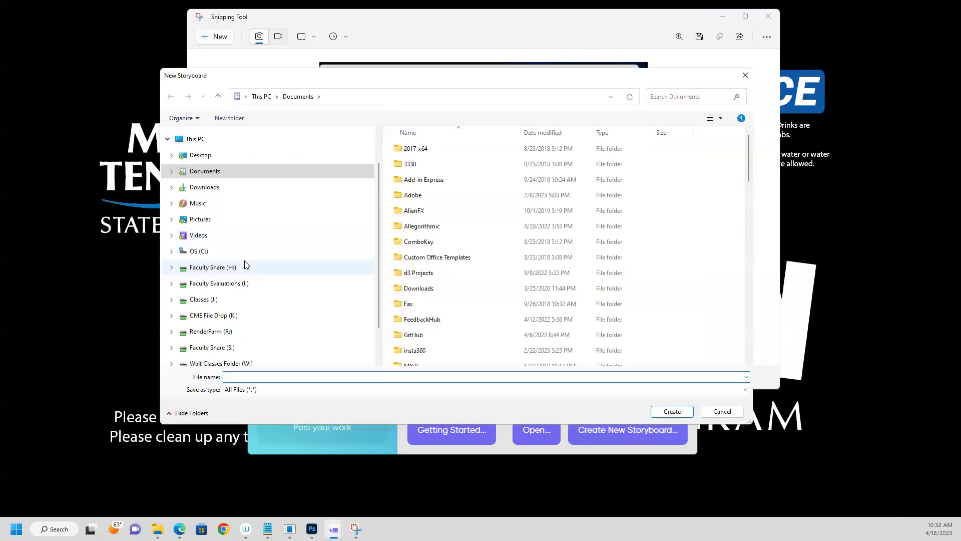
{"action": "scroll", "coordinate": [413, 292], "scroll_direction": "down", "scroll_amount": 5}
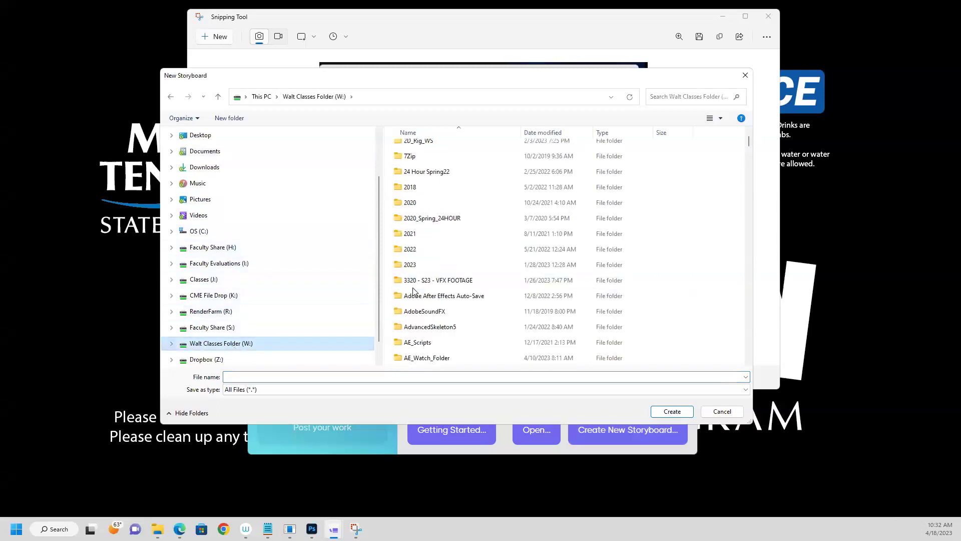
{"action": "scroll", "coordinate": [413, 288], "scroll_direction": "down", "scroll_amount": 2}
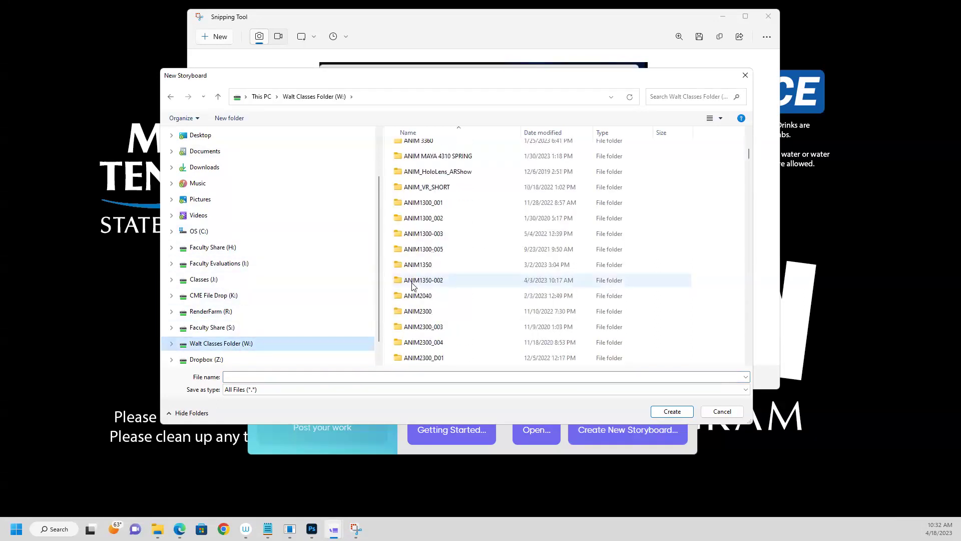
{"action": "double_click", "coordinate": [419, 263]}
{"action": "double_click", "coordinate": [429, 166]}
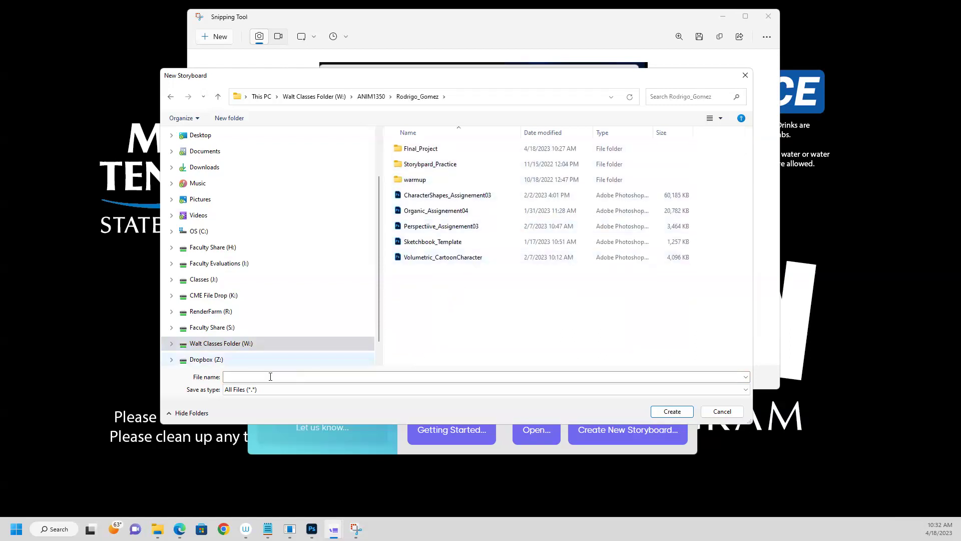
{"action": "left_click", "coordinate": [233, 375]}
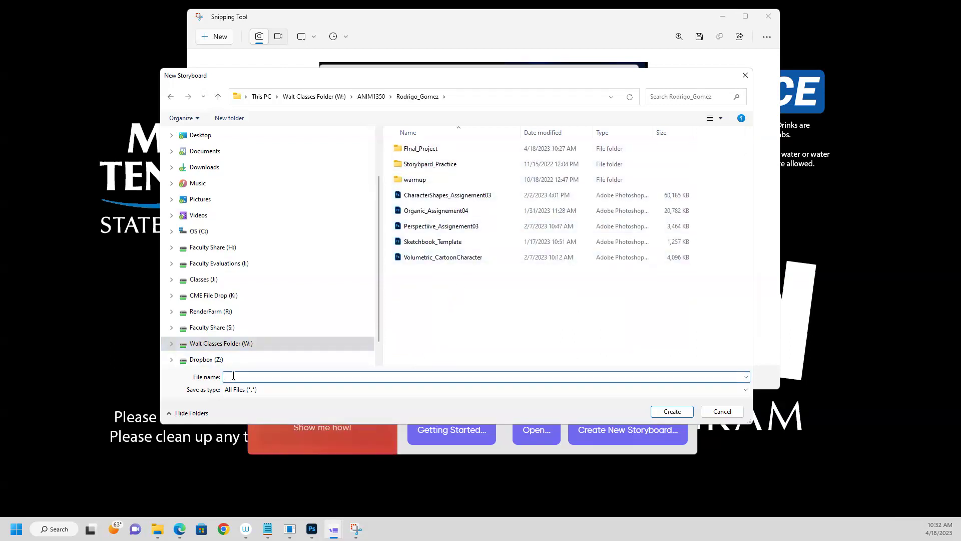
{"action": "type", "text": "FIna"}
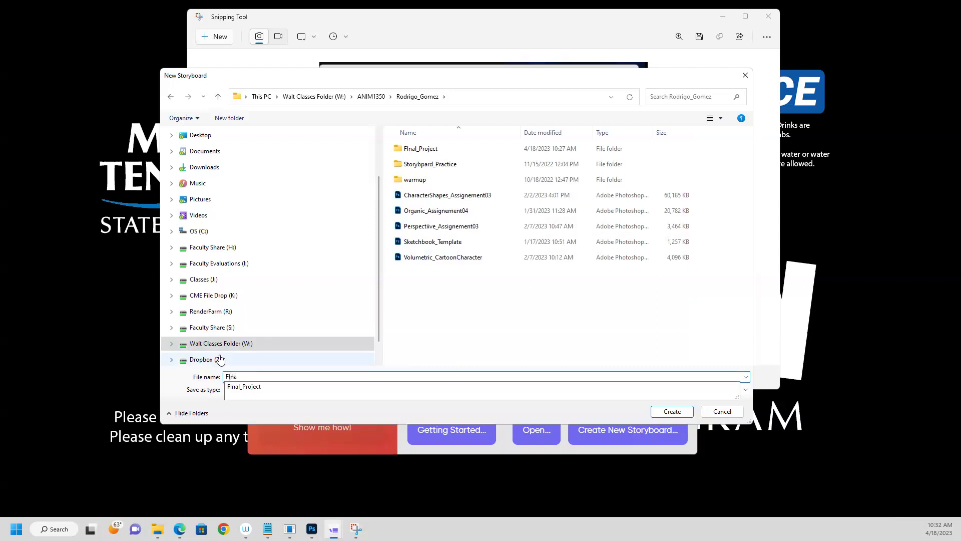
{"action": "left_click", "coordinate": [419, 296]}
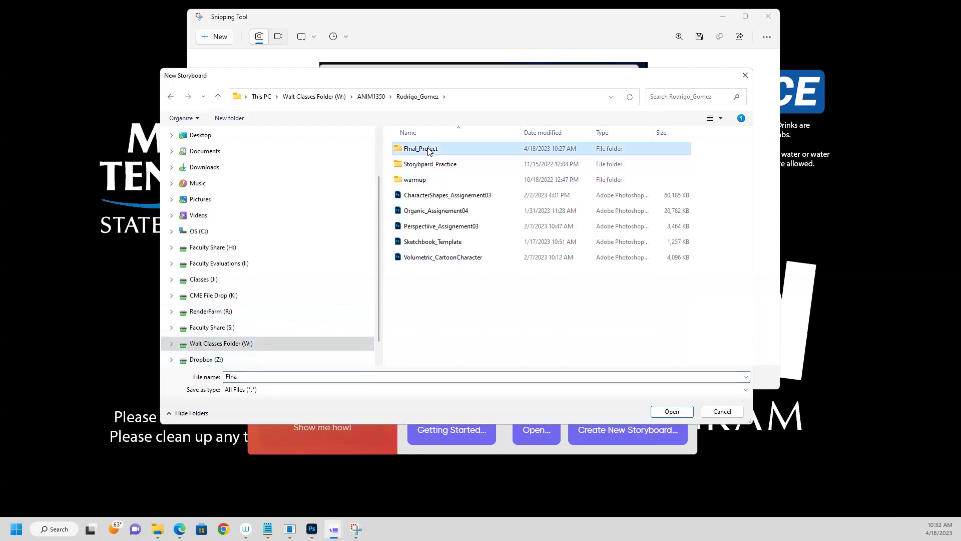
{"action": "double_click", "coordinate": [420, 149]}
Create a folder named Storyboarder inside FInal_Project and open it as the save location.
{"action": "right_click", "coordinate": [451, 299]}
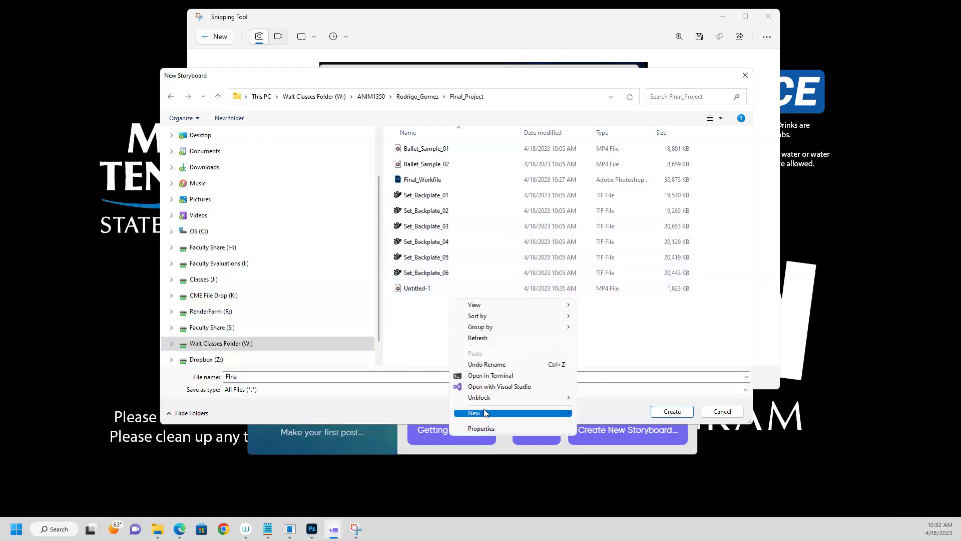
{"action": "mouse_move", "coordinate": [484, 413]}
{"action": "left_click", "coordinate": [601, 255]}
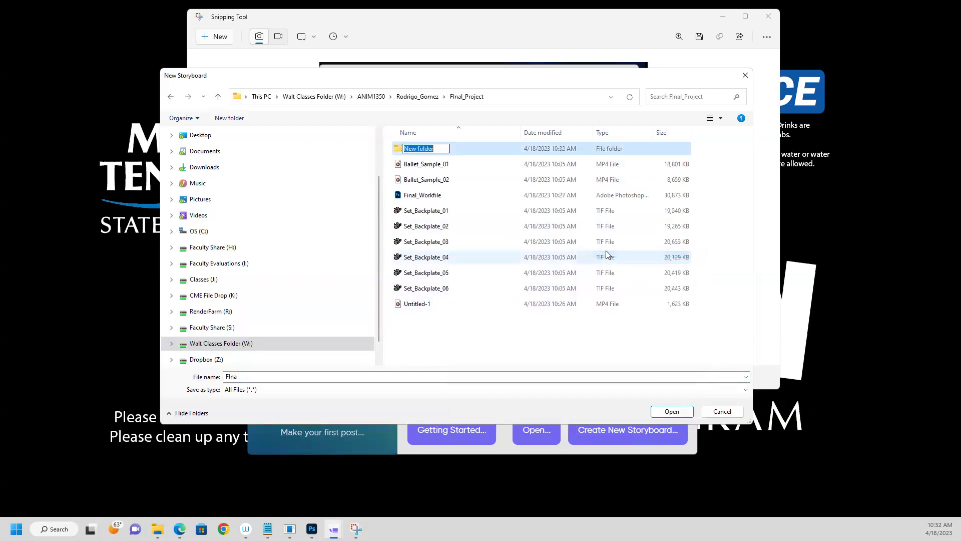
{"action": "type", "text": "Storyboa"}
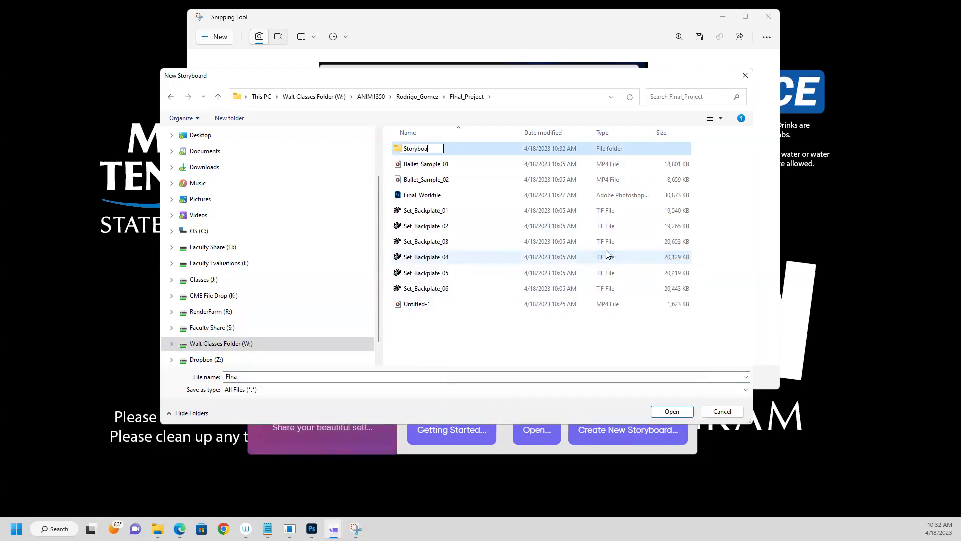
{"action": "type", "text": "rder"}
{"action": "left_click", "coordinate": [425, 329]}
{"action": "double_click", "coordinate": [421, 149]}
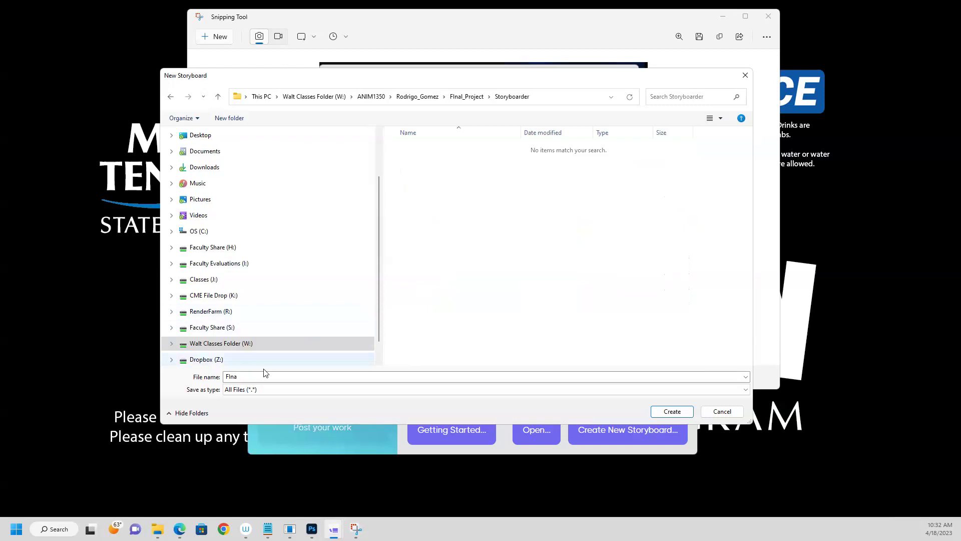
Name the new storyboard FInal, create it, and maximize its window.
{"action": "left_click", "coordinate": [242, 377]}
{"action": "left_click", "coordinate": [242, 377]}
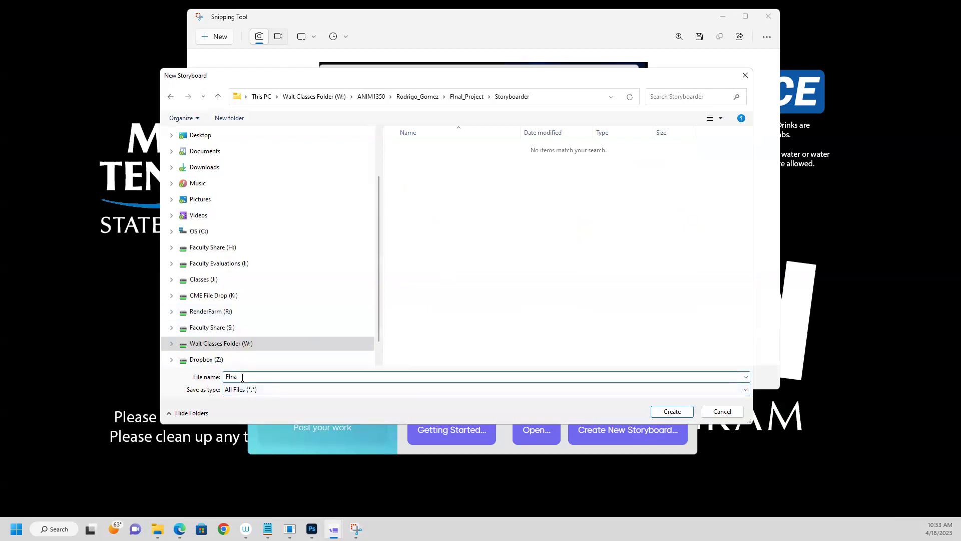
{"action": "type", "text": "l"}
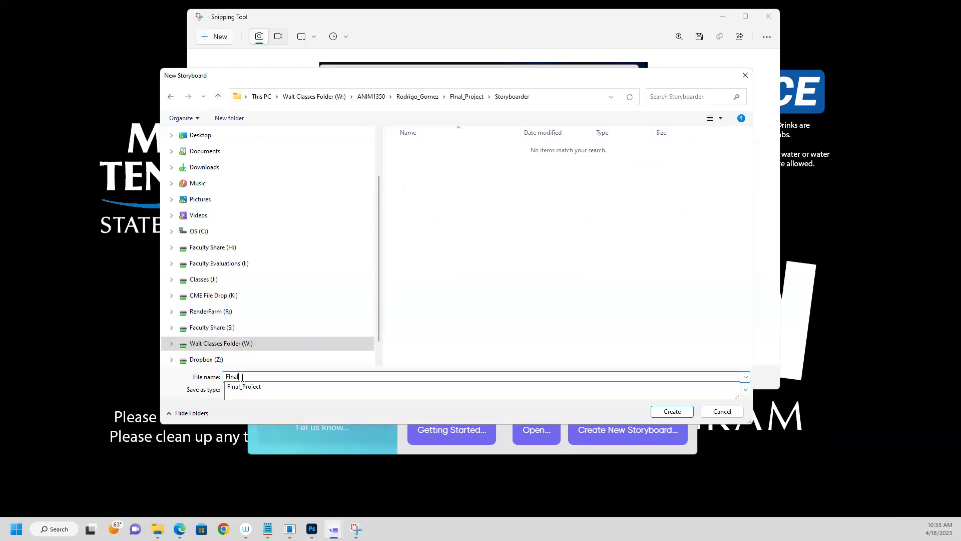
{"action": "left_click", "coordinate": [536, 307]}
{"action": "left_click", "coordinate": [673, 411]}
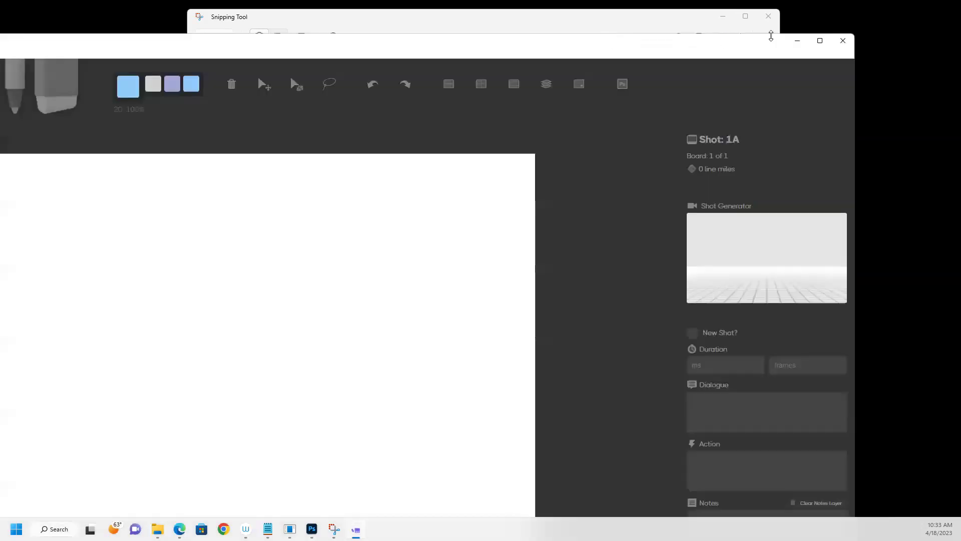
{"action": "left_click", "coordinate": [823, 42]}
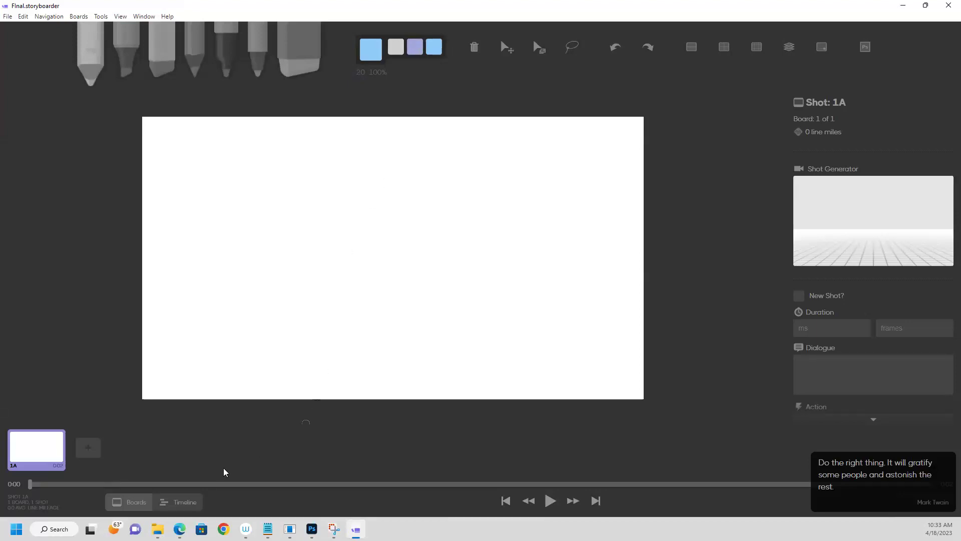
Bring up the aspect ratio screenshot in Snipping Tool to review the circled HD 16:9 option, and return to Storyboarder.
{"action": "left_click", "coordinate": [54, 529]}
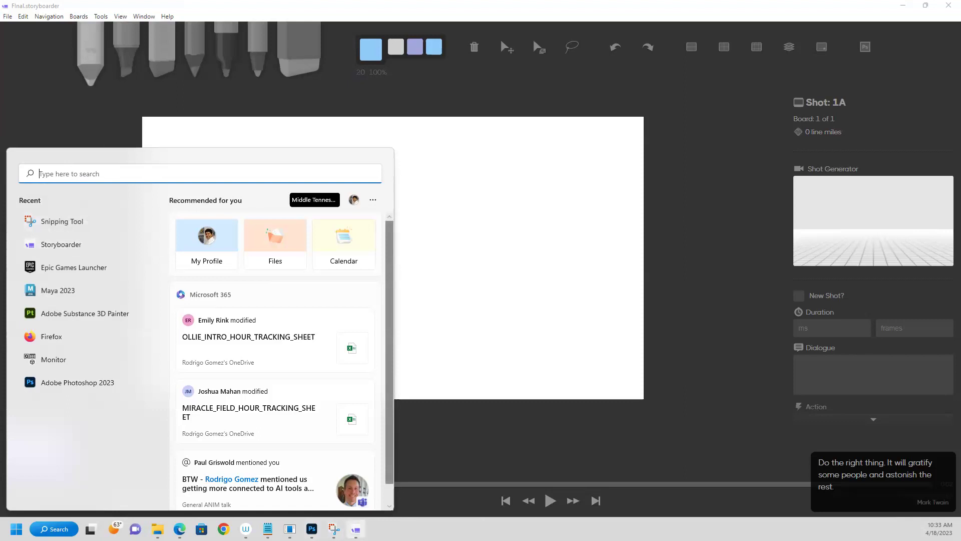
{"action": "left_click", "coordinate": [334, 529]}
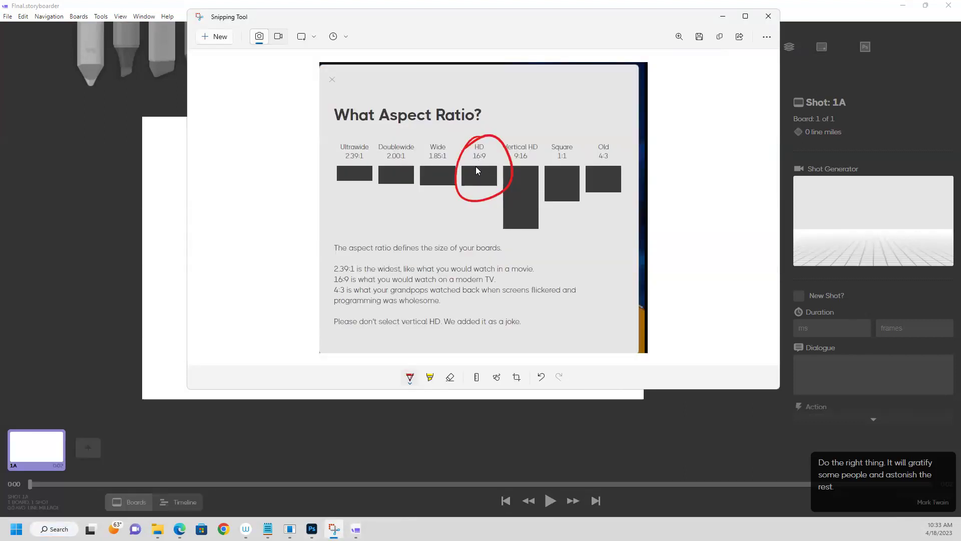
{"action": "left_click", "coordinate": [115, 7]}
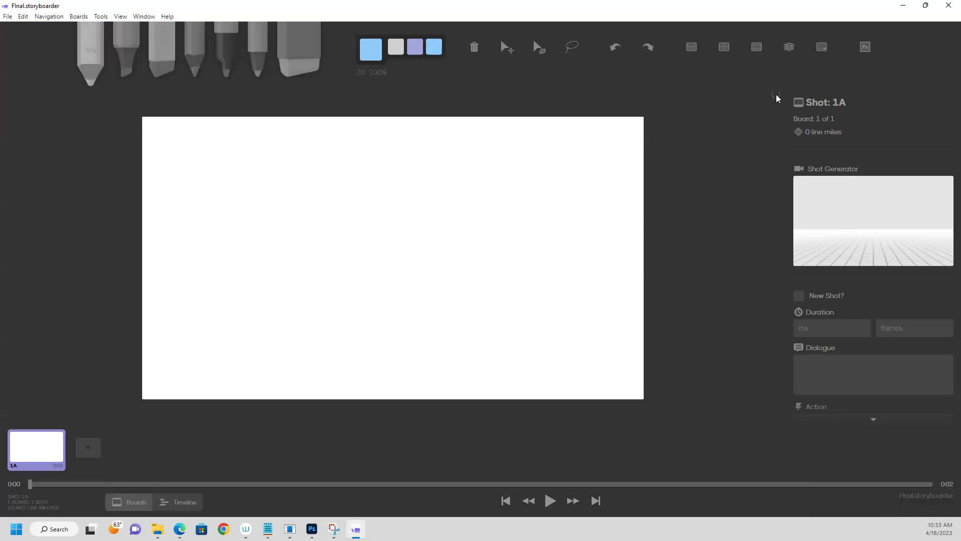
{"action": "key", "text": "space"}
{"action": "left_click_drag", "start_coordinate": [465, 157], "coordinate": [455, 157]}
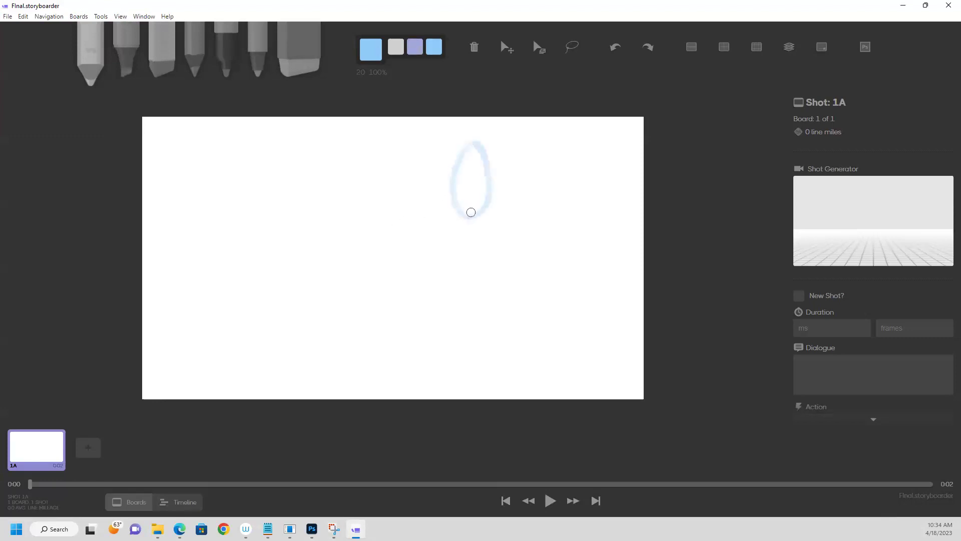
{"action": "key", "text": "ctrl+z"}
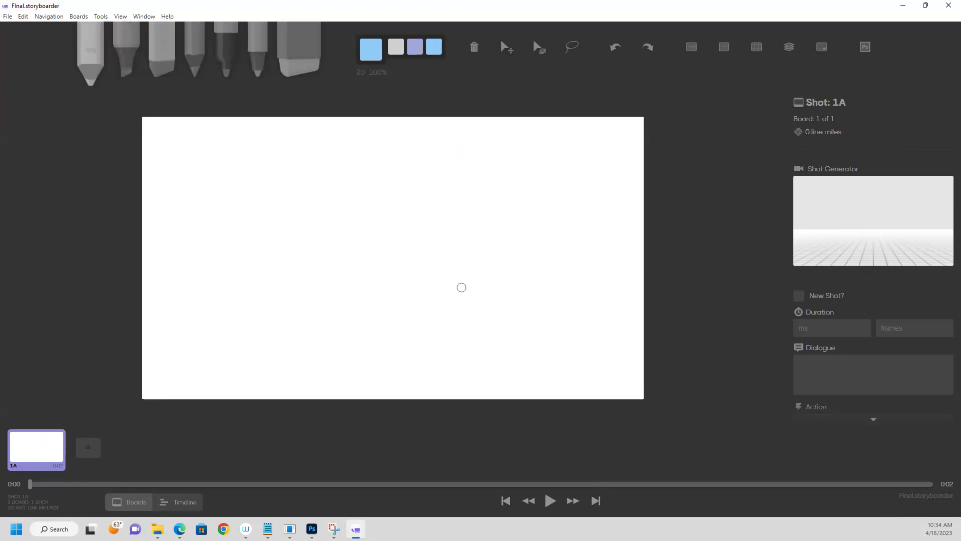
Sketch a wide-stance figure on board 1A with the dark pencil, drawing its head, torso, hips, legs, feet and arms.
{"action": "key", "text": "4"}
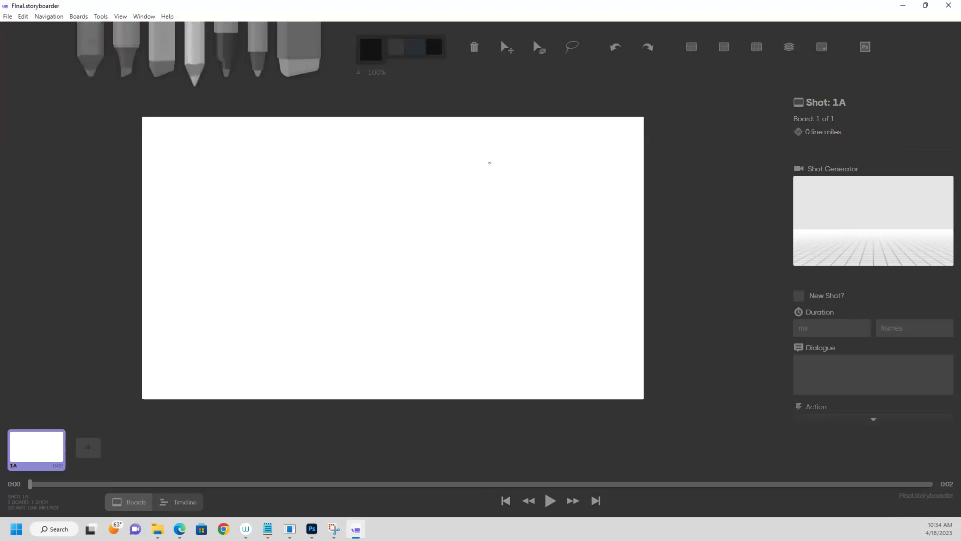
{"action": "mouse_move", "coordinate": [502, 174]}
{"action": "left_mouse_down"}
{"action": "mouse_move", "coordinate": [482, 160]}
{"action": "mouse_move", "coordinate": [488, 148]}
{"action": "mouse_move", "coordinate": [501, 155]}
{"action": "mouse_move", "coordinate": [466, 228]}
{"action": "mouse_move", "coordinate": [510, 231]}
{"action": "mouse_move", "coordinate": [478, 238]}
{"action": "mouse_move", "coordinate": [501, 271]}
{"action": "mouse_move", "coordinate": [512, 258]}
{"action": "mouse_move", "coordinate": [506, 268]}
{"action": "mouse_move", "coordinate": [541, 299]}
{"action": "mouse_move", "coordinate": [557, 354]}
{"action": "mouse_move", "coordinate": [532, 359]}
{"action": "mouse_move", "coordinate": [558, 351]}
{"action": "left_mouse_up"}
{"action": "left_click_drag", "start_coordinate": [463, 254], "coordinate": [470, 260]}
{"action": "mouse_move", "coordinate": [478, 269]}
{"action": "left_mouse_down"}
{"action": "mouse_move", "coordinate": [438, 306]}
{"action": "mouse_move", "coordinate": [437, 352]}
{"action": "left_mouse_up"}
{"action": "left_click_drag", "start_coordinate": [431, 308], "coordinate": [429, 346]}
{"action": "mouse_move", "coordinate": [435, 344]}
{"action": "left_mouse_down"}
{"action": "mouse_move", "coordinate": [408, 362]}
{"action": "mouse_move", "coordinate": [434, 352]}
{"action": "left_mouse_up"}
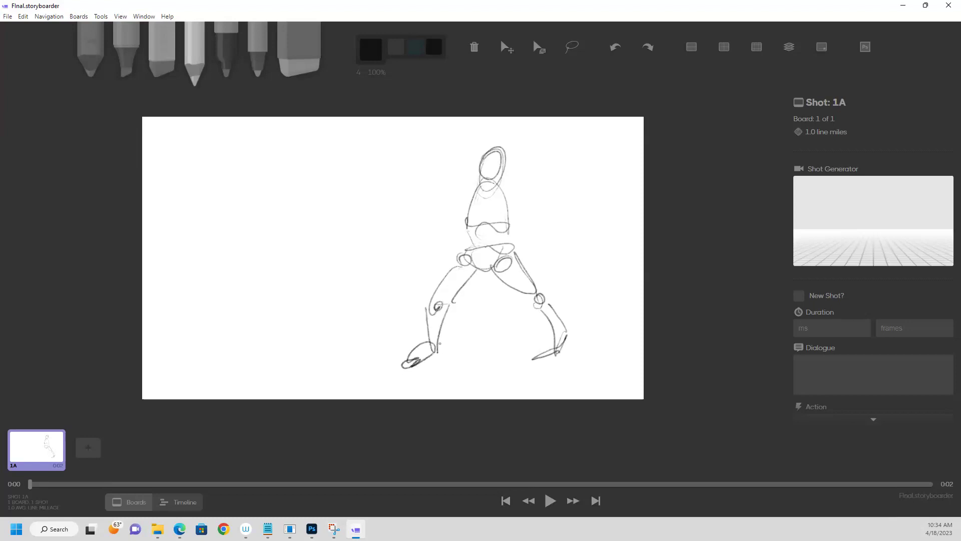
{"action": "mouse_move", "coordinate": [513, 178]}
{"action": "left_mouse_down"}
{"action": "mouse_move", "coordinate": [503, 193]}
{"action": "mouse_move", "coordinate": [517, 176]}
{"action": "mouse_move", "coordinate": [558, 172]}
{"action": "left_mouse_up"}
{"action": "left_click_drag", "start_coordinate": [474, 191], "coordinate": [484, 190]}
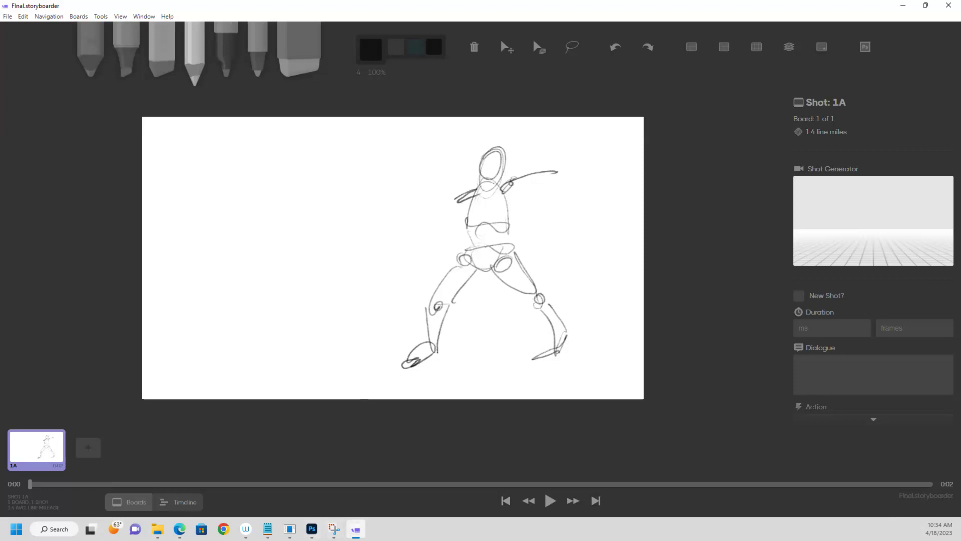
Switch to Photoshop, open Final_Workfile.psd, select the Set_Backplate_01 layer, and try to paste it into the Storyboarder board.
{"action": "left_click", "coordinate": [311, 529]}
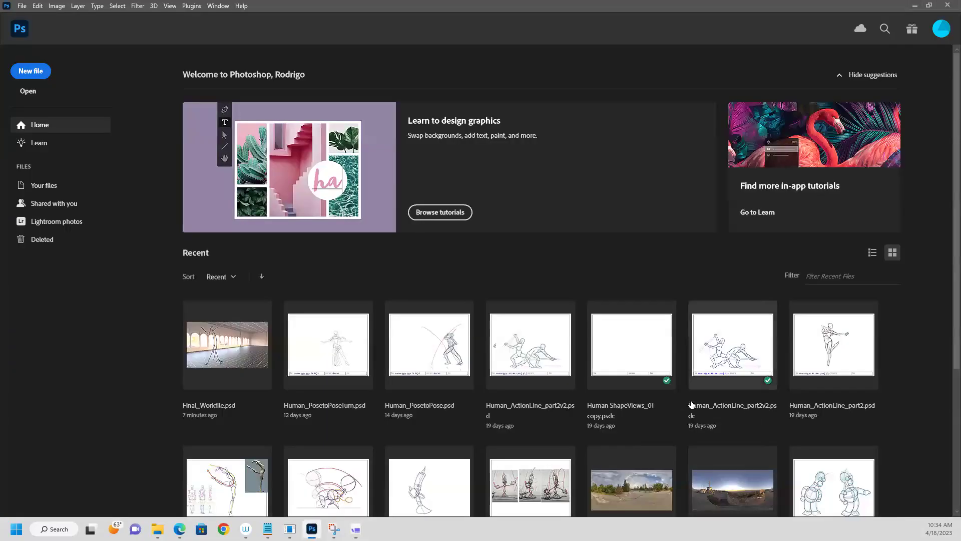
{"action": "left_click", "coordinate": [221, 318]}
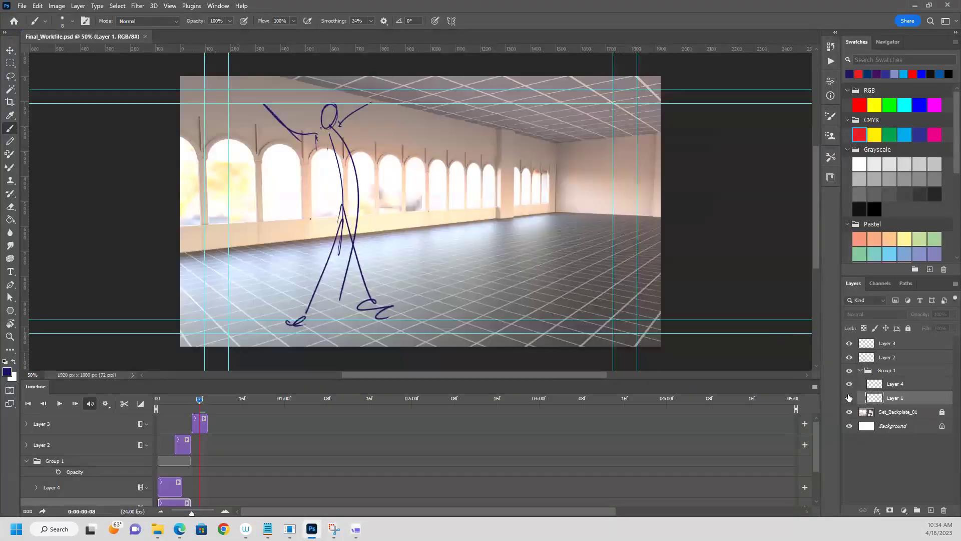
{"action": "left_click", "coordinate": [863, 411]}
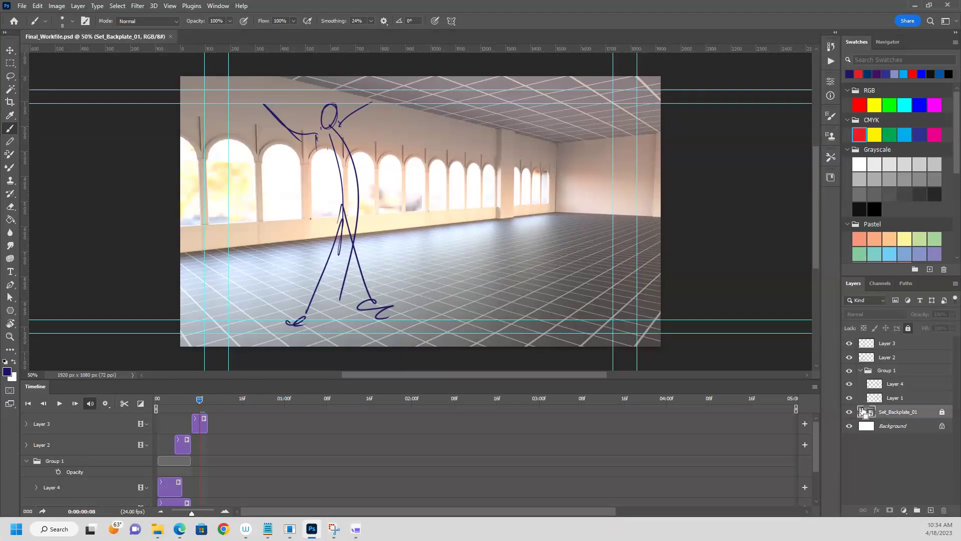
{"action": "left_click", "coordinate": [356, 529]}
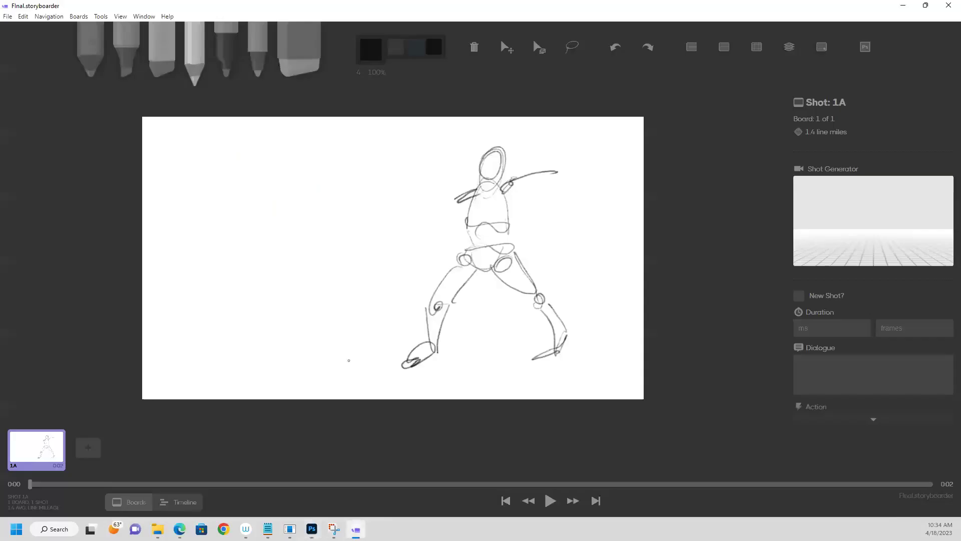
{"action": "key", "text": "ctrl+v"}
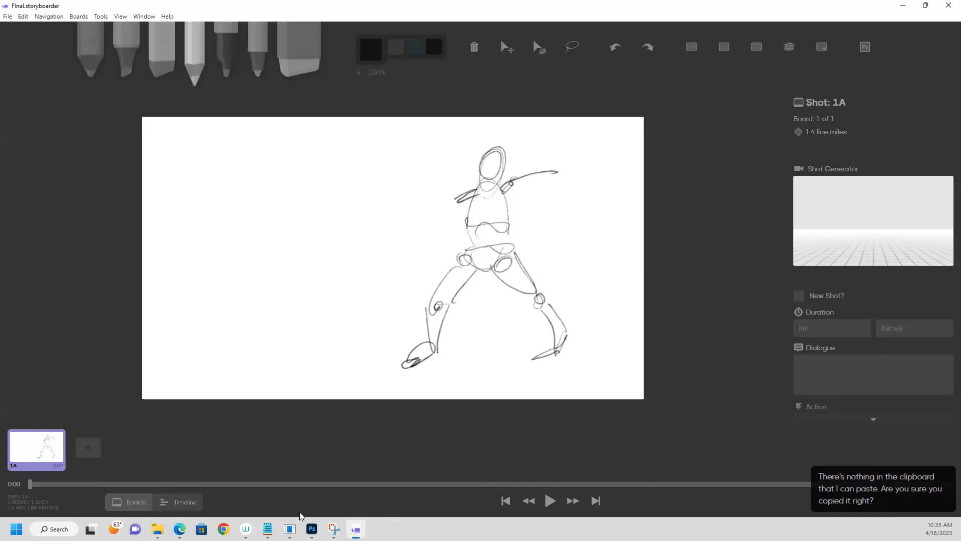
Bring up the FInal_Project folder and try to drop the Set_Backplate_01 image directly onto the Storyboarder board.
{"action": "mouse_move", "coordinate": [157, 530]}
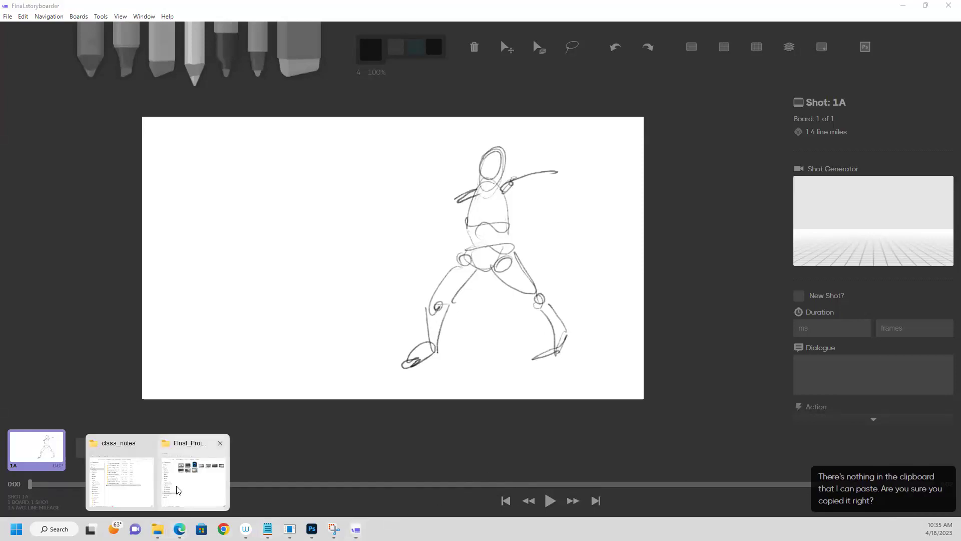
{"action": "left_click", "coordinate": [190, 470]}
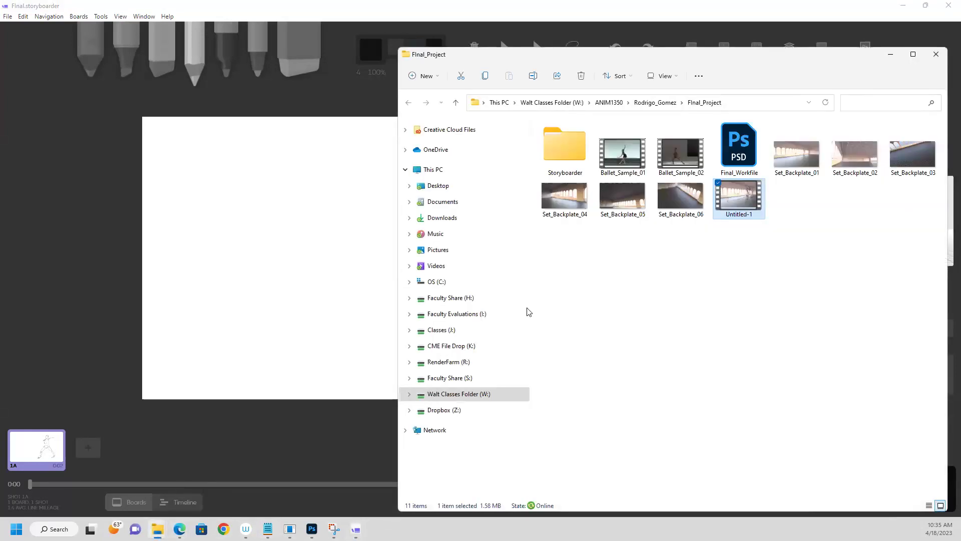
{"action": "left_click", "coordinate": [798, 155]}
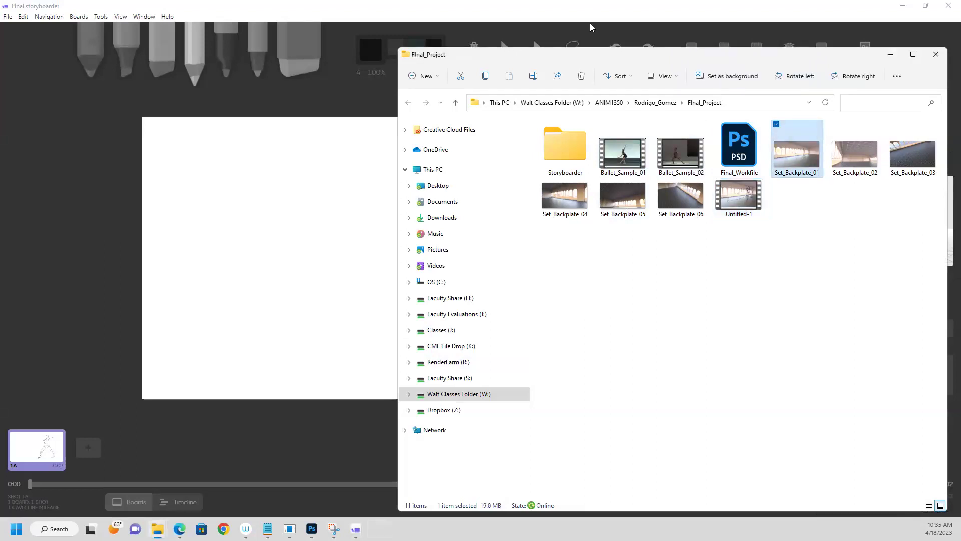
{"action": "left_click_drag", "start_coordinate": [806, 154], "coordinate": [226, 256]}
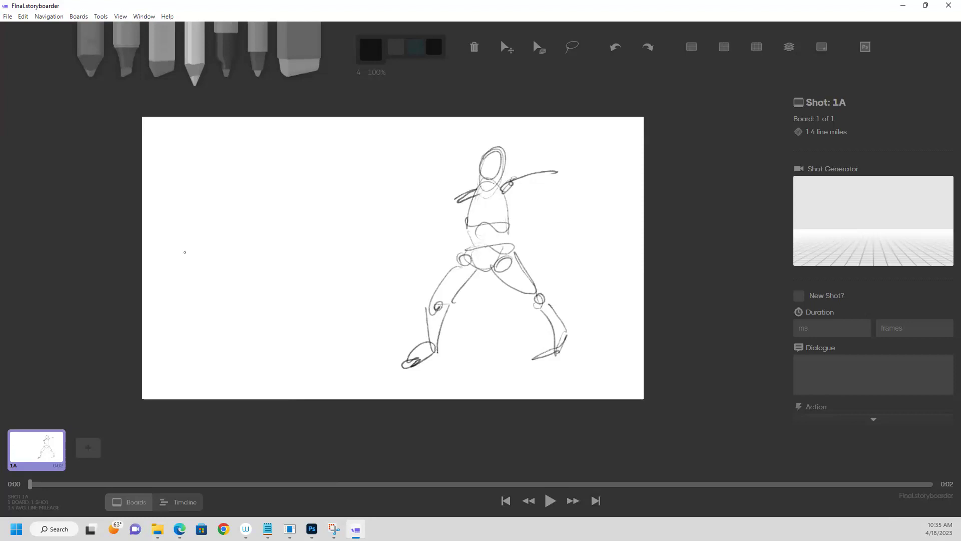
Check Storyboarder's file commands for image import options, and save the storyboard.
{"action": "left_click", "coordinate": [9, 17]}
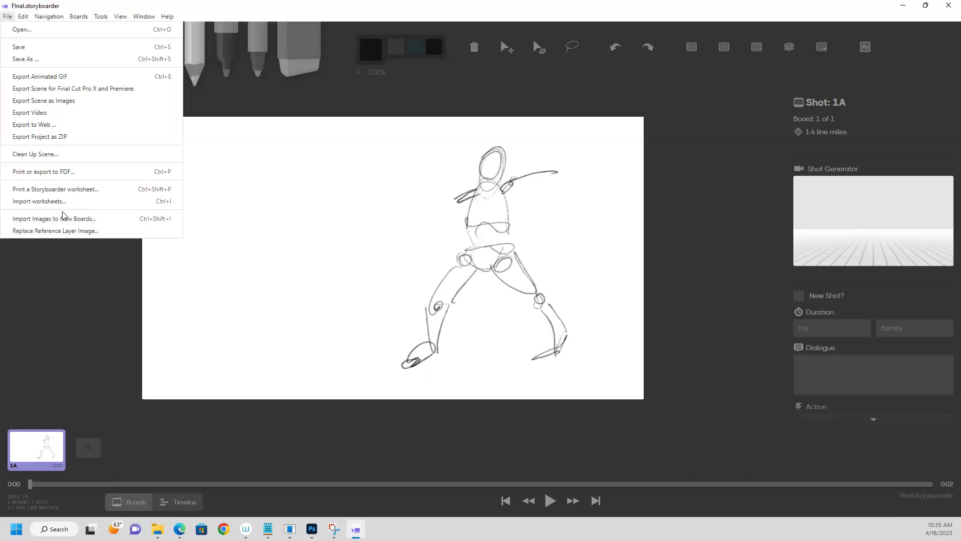
{"action": "left_click", "coordinate": [81, 277]}
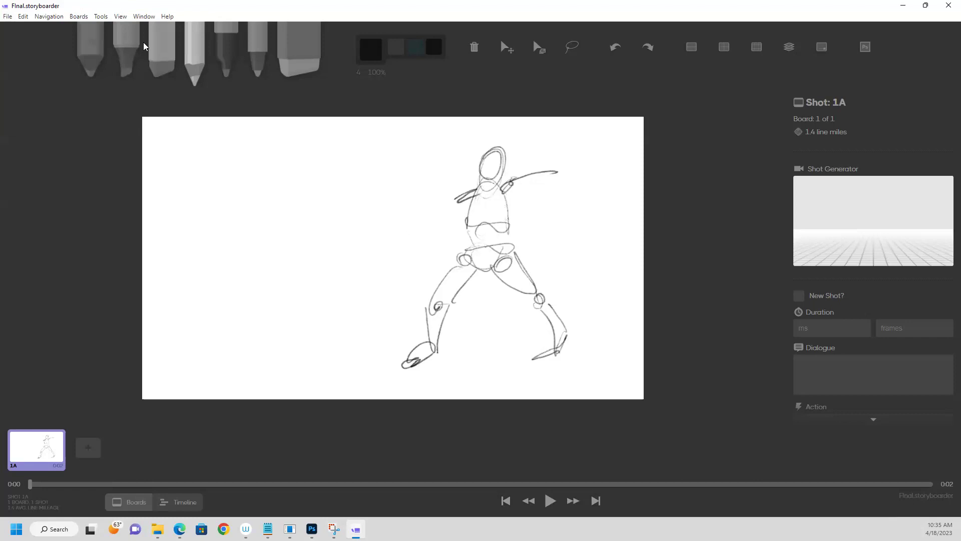
{"action": "left_click", "coordinate": [7, 16]}
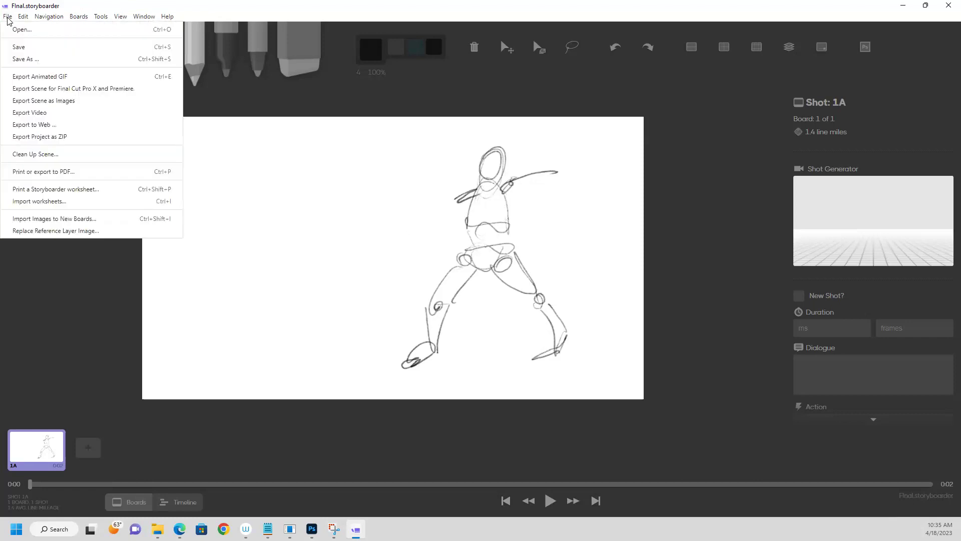
{"action": "left_click", "coordinate": [16, 48]}
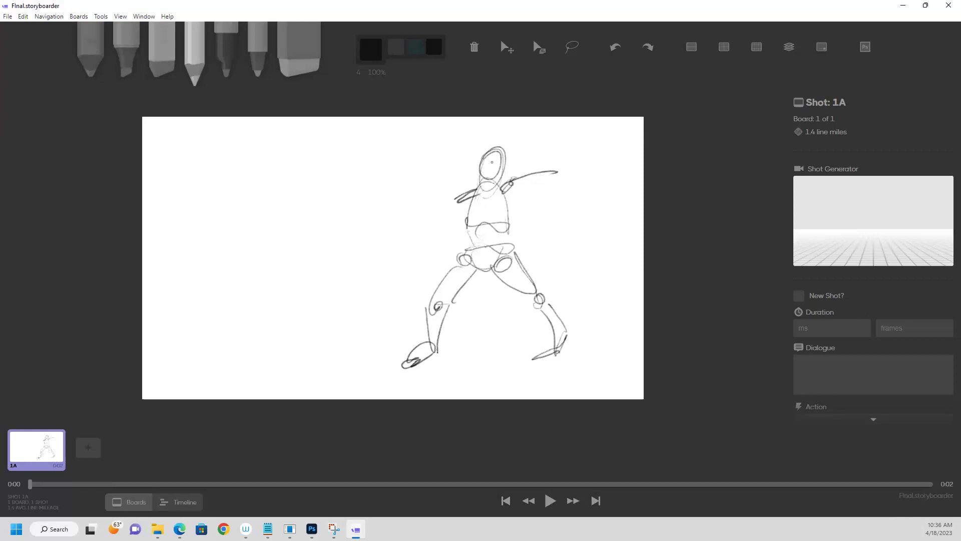
{"action": "key", "text": "ctrl+z"}
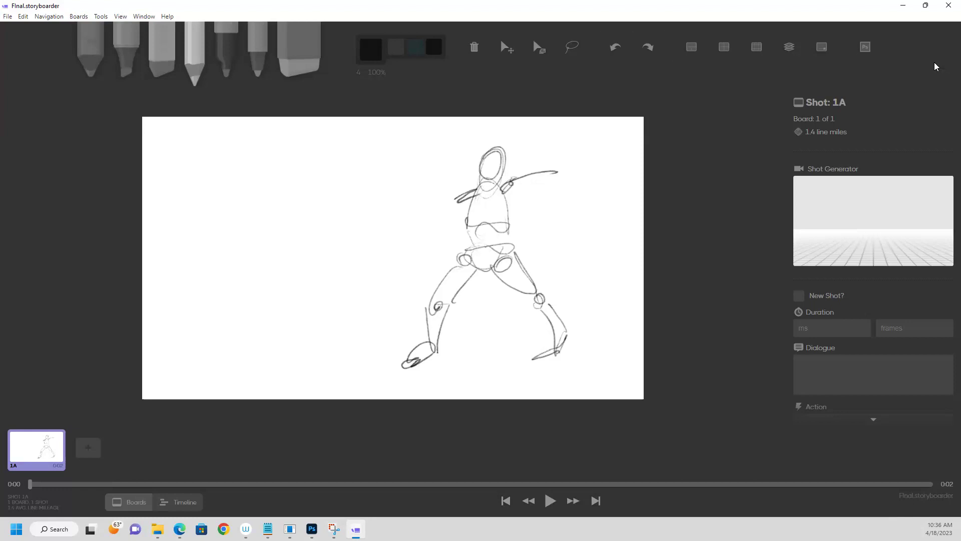
Open the board in Photoshop and place Set_Backplate_01 from the FInal_Project folder above the reference layer, filling the canvas.
{"action": "left_click", "coordinate": [864, 48]}
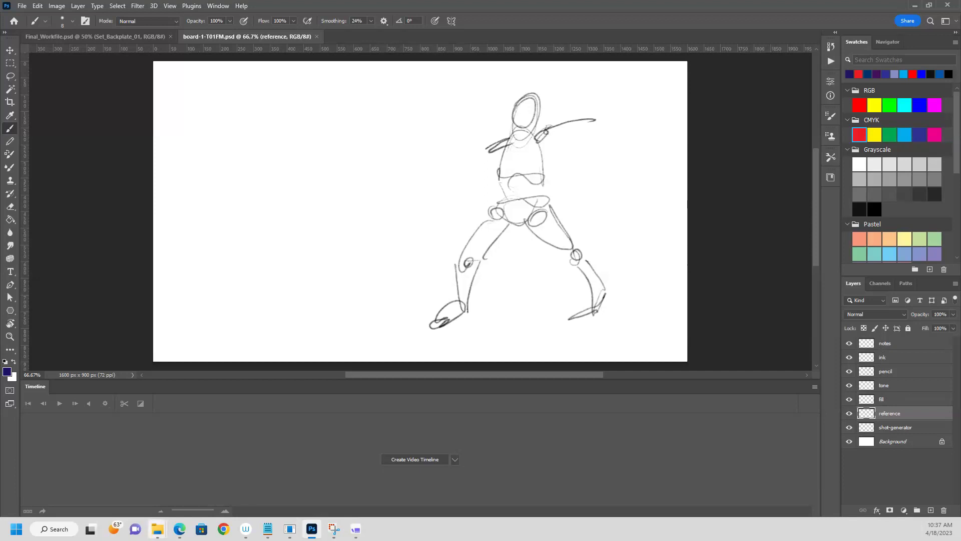
{"action": "mouse_move", "coordinate": [158, 529]}
{"action": "left_click", "coordinate": [173, 486]}
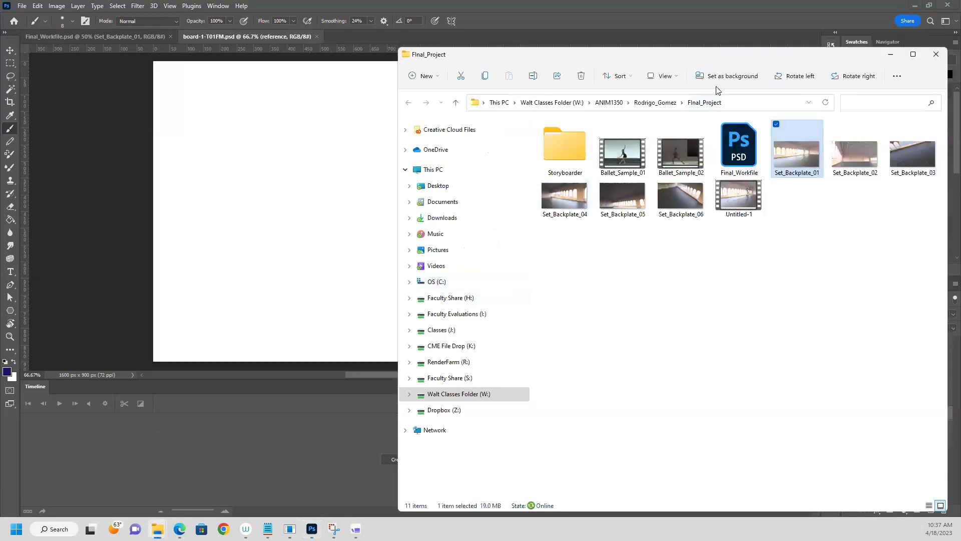
{"action": "left_click_drag", "start_coordinate": [717, 58], "coordinate": [669, 127]}
{"action": "left_click_drag", "start_coordinate": [745, 223], "coordinate": [741, 343]}
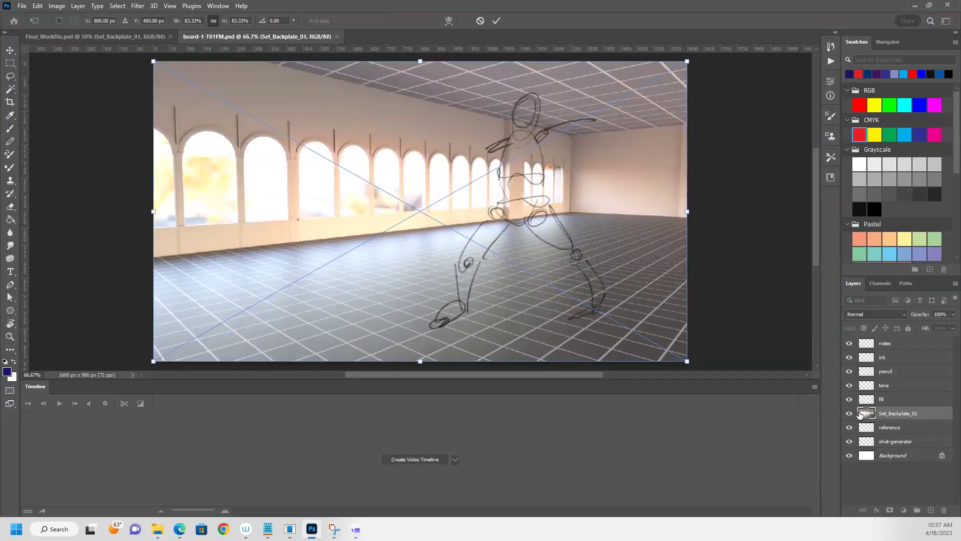
{"action": "left_click", "coordinate": [850, 371]}
{"action": "left_click", "coordinate": [849, 371]}
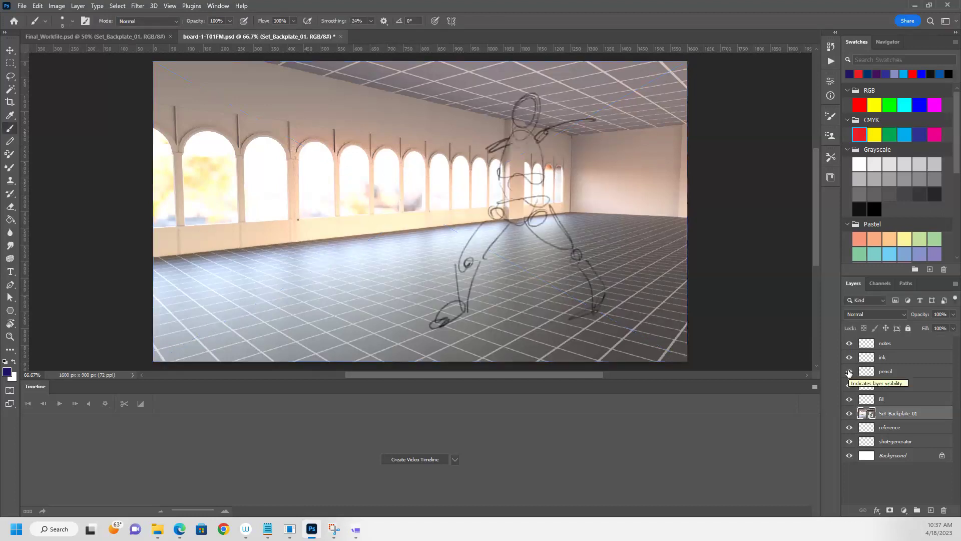
Trace the figure's head, torso, hips, legs and left foot in dark blue brush strokes on the pencil layer.
{"action": "left_click", "coordinate": [889, 374]}
{"action": "mouse_move", "coordinate": [521, 96]}
{"action": "left_mouse_down"}
{"action": "mouse_move", "coordinate": [527, 118]}
{"action": "mouse_move", "coordinate": [529, 100]}
{"action": "mouse_move", "coordinate": [505, 169]}
{"action": "mouse_move", "coordinate": [545, 159]}
{"action": "mouse_move", "coordinate": [522, 129]}
{"action": "left_mouse_up"}
{"action": "mouse_move", "coordinate": [508, 189]}
{"action": "left_mouse_down"}
{"action": "mouse_move", "coordinate": [523, 167]}
{"action": "mouse_move", "coordinate": [520, 194]}
{"action": "mouse_move", "coordinate": [500, 197]}
{"action": "mouse_move", "coordinate": [528, 187]}
{"action": "left_mouse_up"}
{"action": "mouse_move", "coordinate": [501, 196]}
{"action": "left_mouse_down"}
{"action": "mouse_move", "coordinate": [541, 184]}
{"action": "mouse_move", "coordinate": [517, 219]}
{"action": "mouse_move", "coordinate": [538, 196]}
{"action": "left_mouse_up"}
{"action": "left_click_drag", "start_coordinate": [530, 214], "coordinate": [560, 244]}
{"action": "left_click_drag", "start_coordinate": [549, 201], "coordinate": [568, 247]}
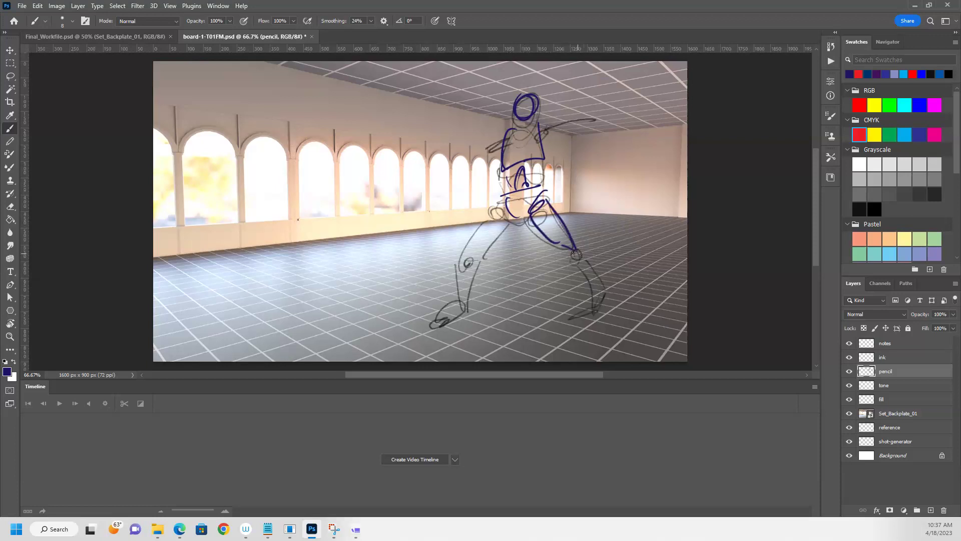
{"action": "mouse_move", "coordinate": [580, 259]}
{"action": "left_mouse_down"}
{"action": "mouse_move", "coordinate": [610, 291]}
{"action": "mouse_move", "coordinate": [579, 259]}
{"action": "mouse_move", "coordinate": [601, 283]}
{"action": "mouse_move", "coordinate": [596, 309]}
{"action": "left_mouse_up"}
{"action": "left_click_drag", "start_coordinate": [502, 206], "coordinate": [466, 257]}
{"action": "left_click_drag", "start_coordinate": [504, 227], "coordinate": [471, 253]}
{"action": "left_click_drag", "start_coordinate": [468, 258], "coordinate": [456, 296]}
{"action": "mouse_move", "coordinate": [475, 260]}
{"action": "left_mouse_down"}
{"action": "mouse_move", "coordinate": [474, 295]}
{"action": "mouse_move", "coordinate": [443, 319]}
{"action": "left_mouse_up"}
{"action": "left_click_drag", "start_coordinate": [450, 316], "coordinate": [433, 328]}
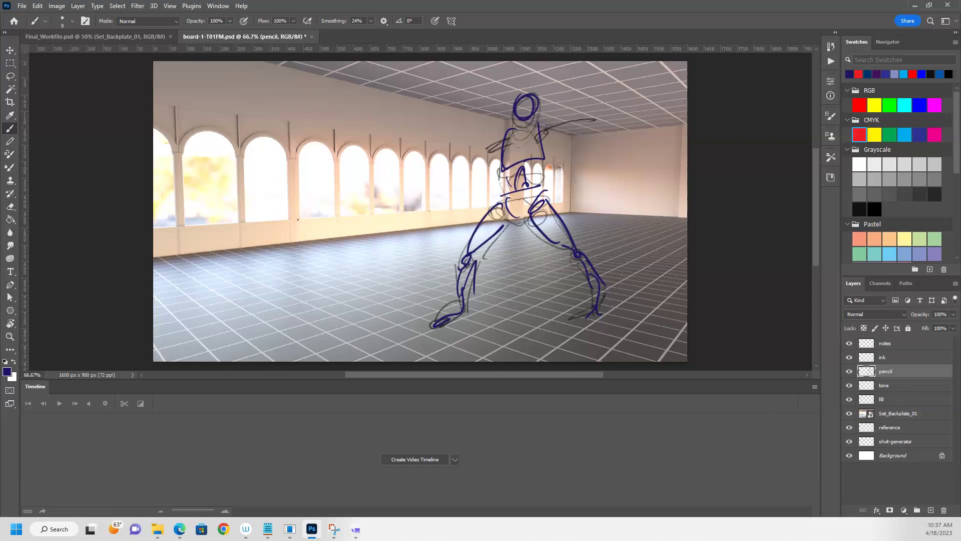
Save the board's PSD file and switch to Storyboarder to load the updated board.
{"action": "left_click", "coordinate": [22, 6]}
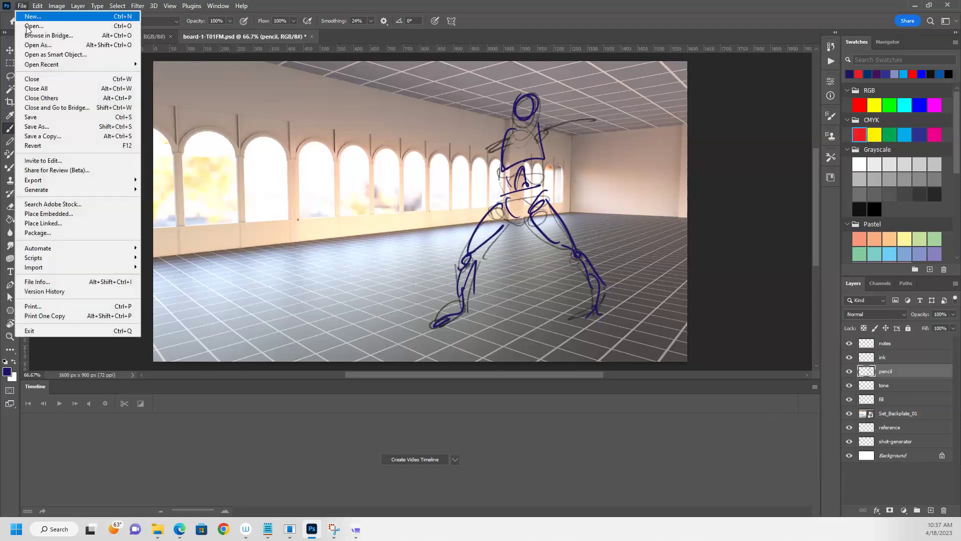
{"action": "left_click", "coordinate": [49, 118]}
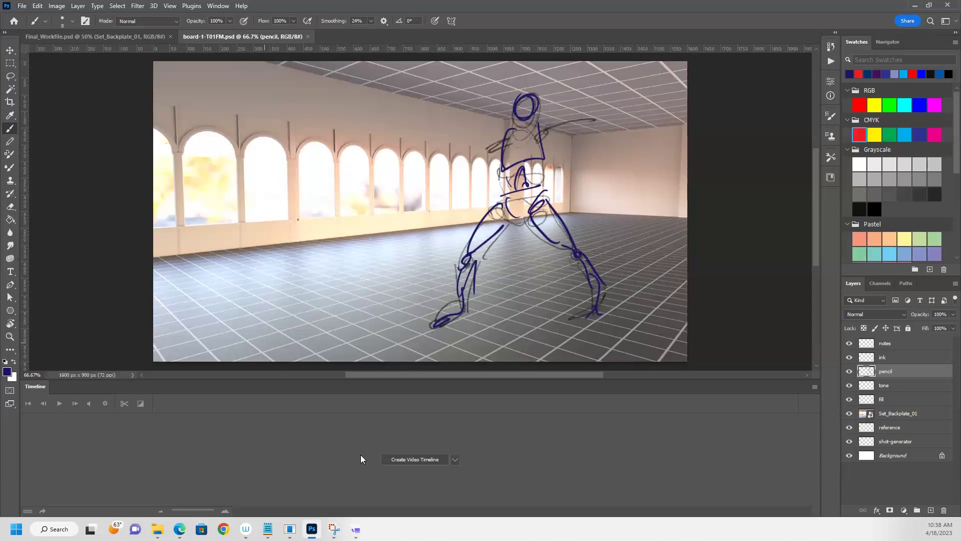
{"action": "left_click", "coordinate": [356, 529]}
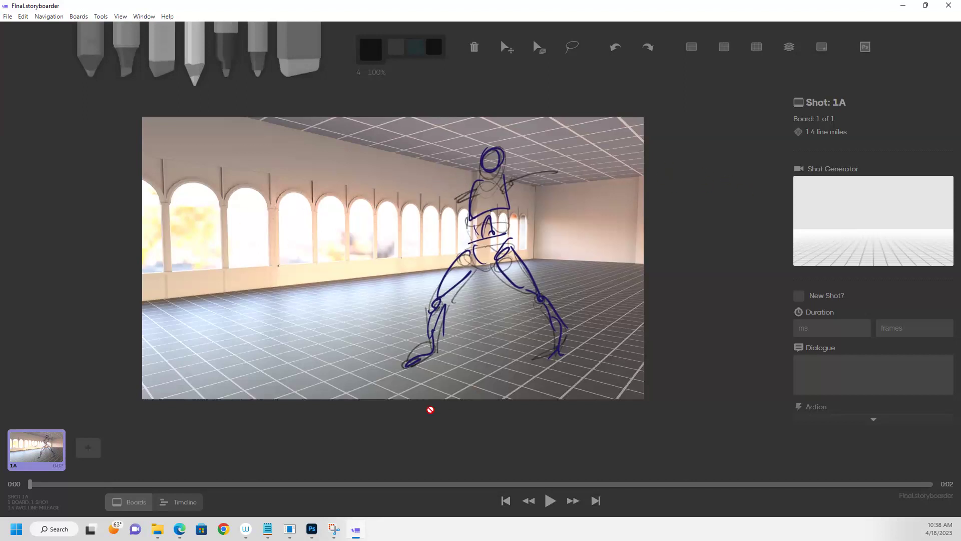
Browse from FInal_Project through Storyboarder and FInal to the images folder to examine the board files, and return to Storyboarder.
{"action": "left_click", "coordinate": [157, 529]}
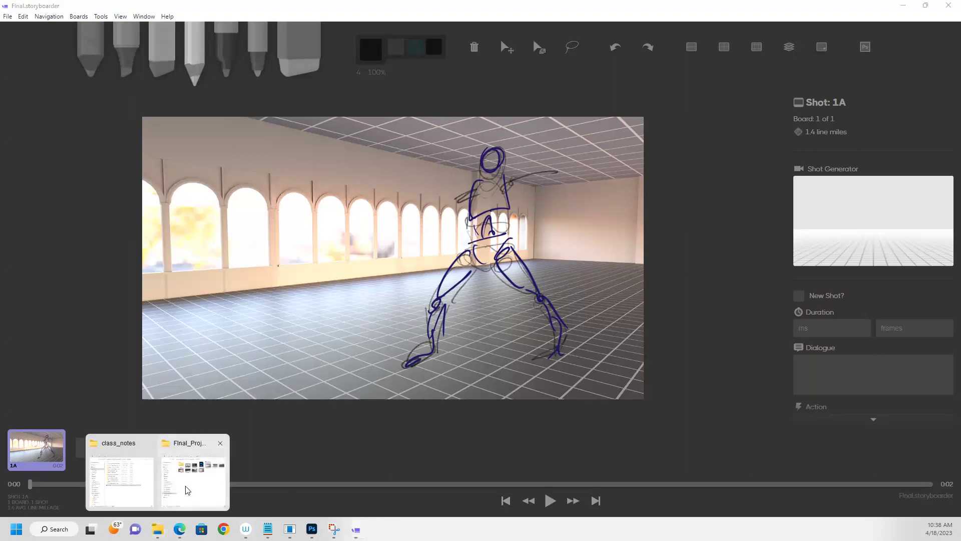
{"action": "left_click", "coordinate": [185, 491]}
{"action": "double_click", "coordinate": [514, 229]}
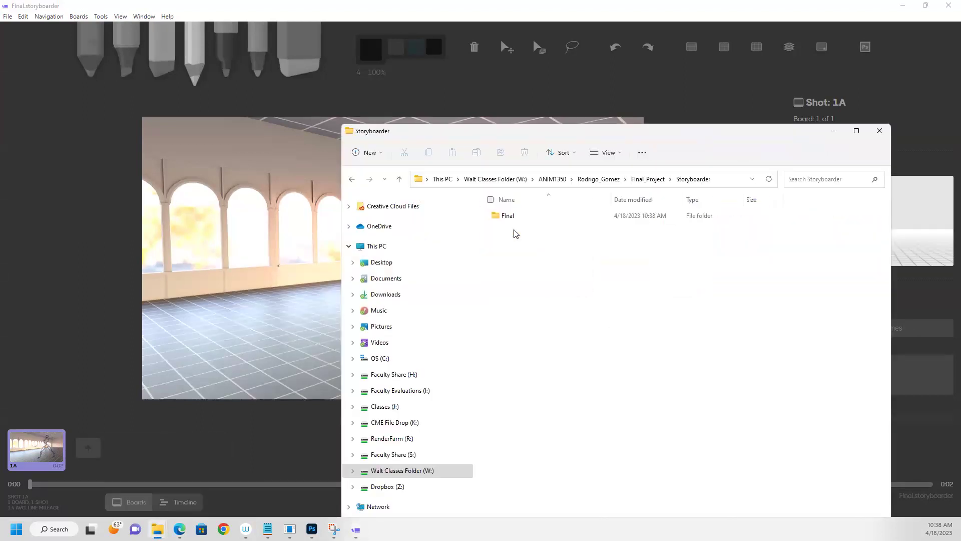
{"action": "double_click", "coordinate": [516, 220]}
{"action": "double_click", "coordinate": [509, 217]}
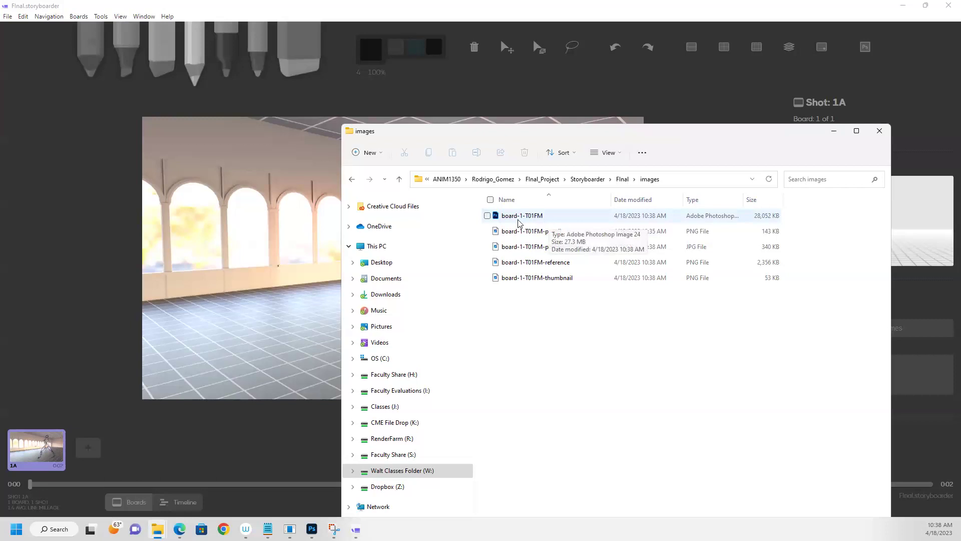
{"action": "left_click", "coordinate": [589, 11]}
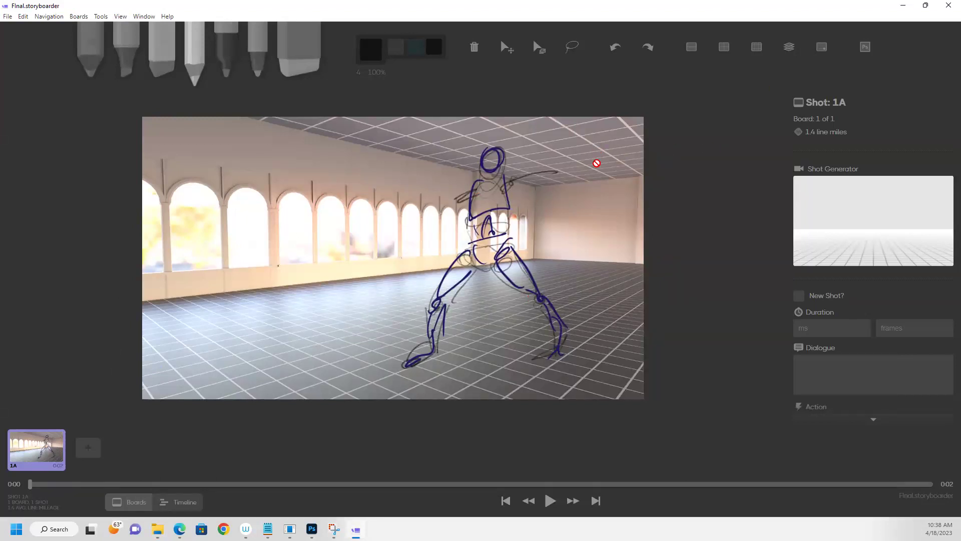
{"action": "left_click", "coordinate": [866, 46]}
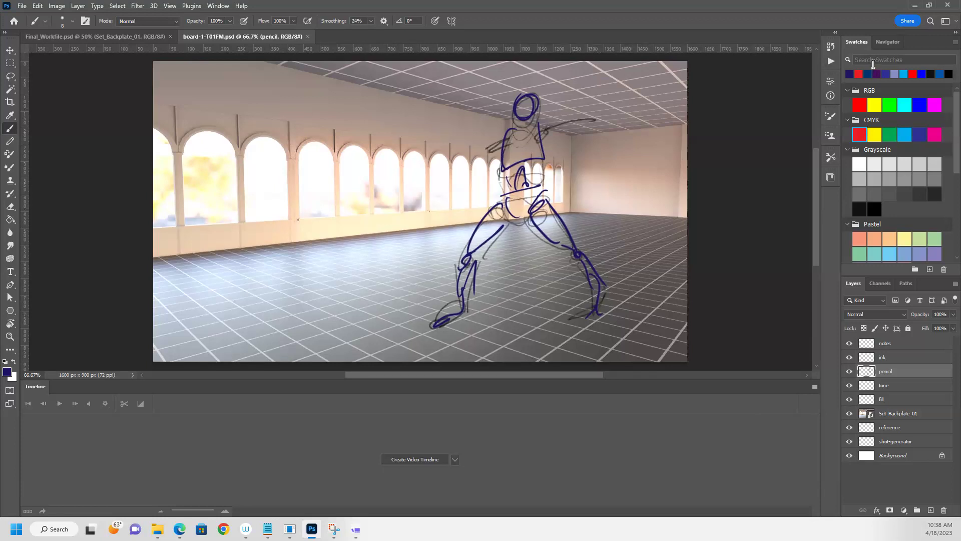
{"action": "left_click", "coordinate": [22, 6]}
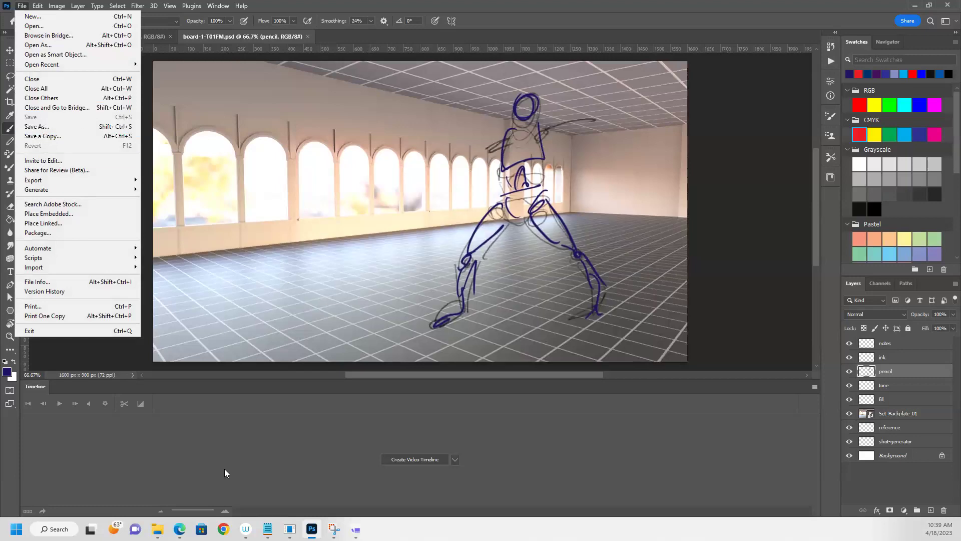
{"action": "left_click", "coordinate": [356, 529]}
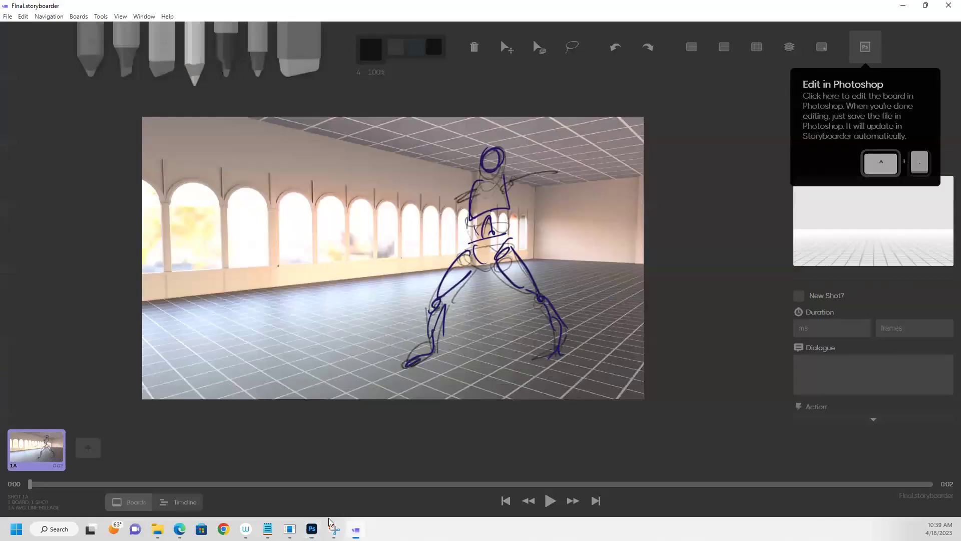
Add a second board after shot 1A and sketch a rough head, torso and hips near its centre in pencil.
{"action": "left_click", "coordinate": [88, 448]}
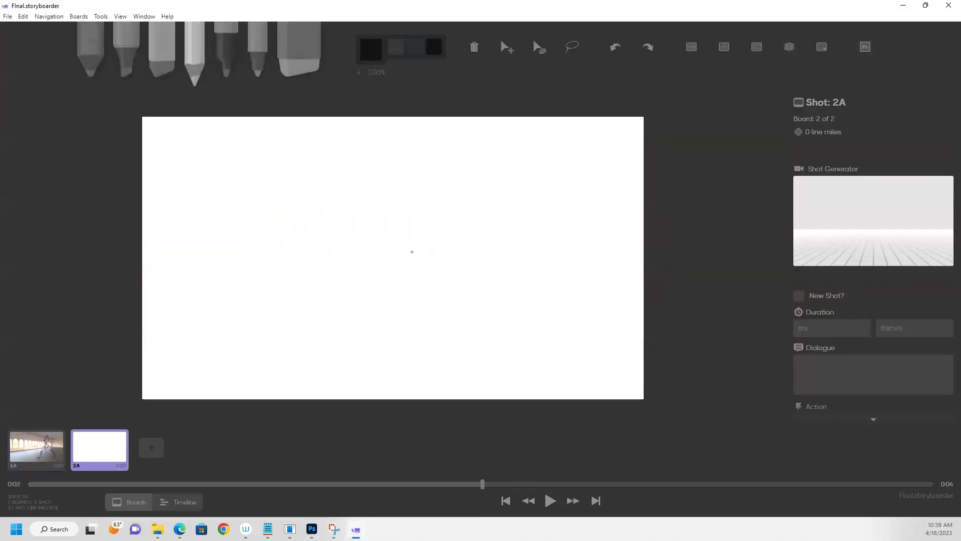
{"action": "mouse_move", "coordinate": [419, 171]}
{"action": "left_mouse_down"}
{"action": "mouse_move", "coordinate": [399, 240]}
{"action": "mouse_move", "coordinate": [434, 236]}
{"action": "left_mouse_up"}
Open the new board in Photoshop and place Set_Backplate_01 from the FInal_Project folder above the reference layer, filling the canvas.
{"action": "key", "text": "ctrl+period"}
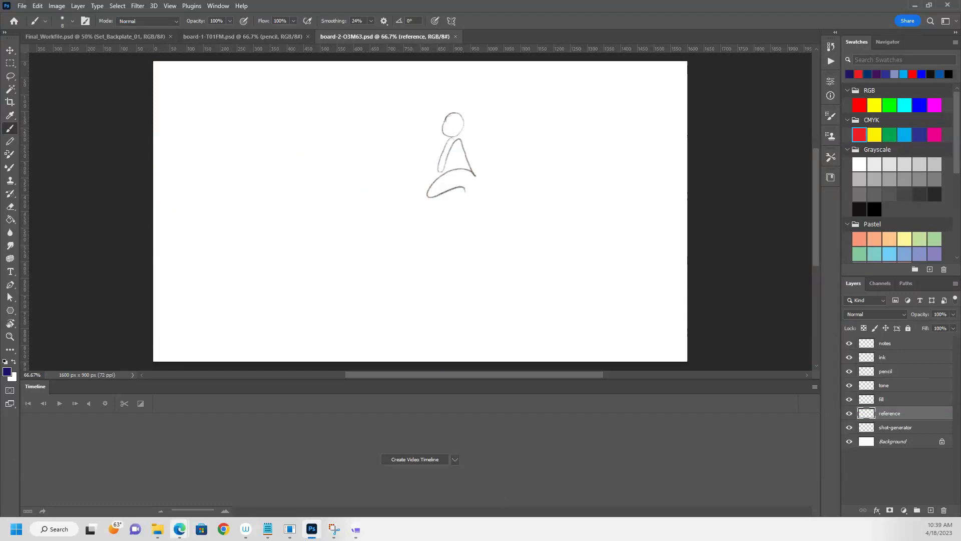
{"action": "mouse_move", "coordinate": [158, 530]}
{"action": "left_click", "coordinate": [189, 470]}
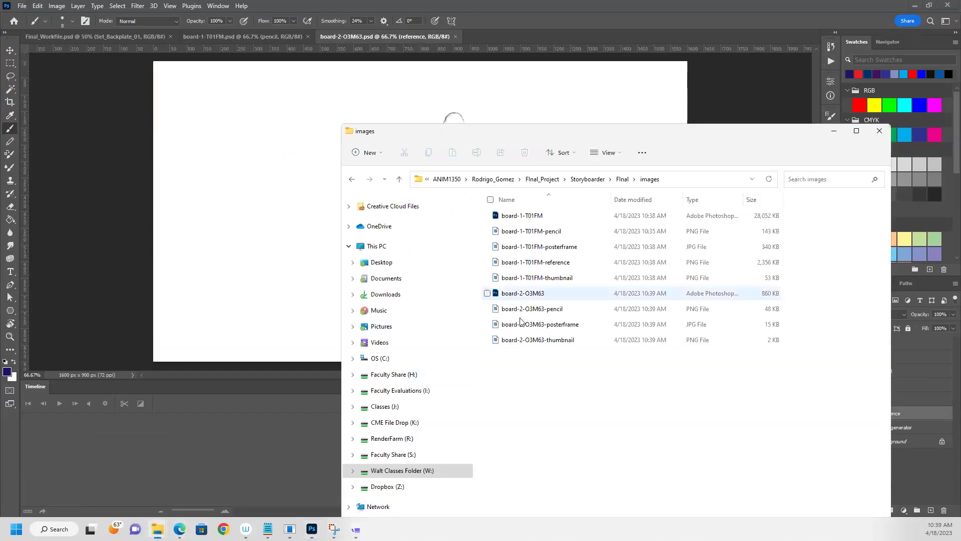
{"action": "left_click", "coordinate": [621, 180]}
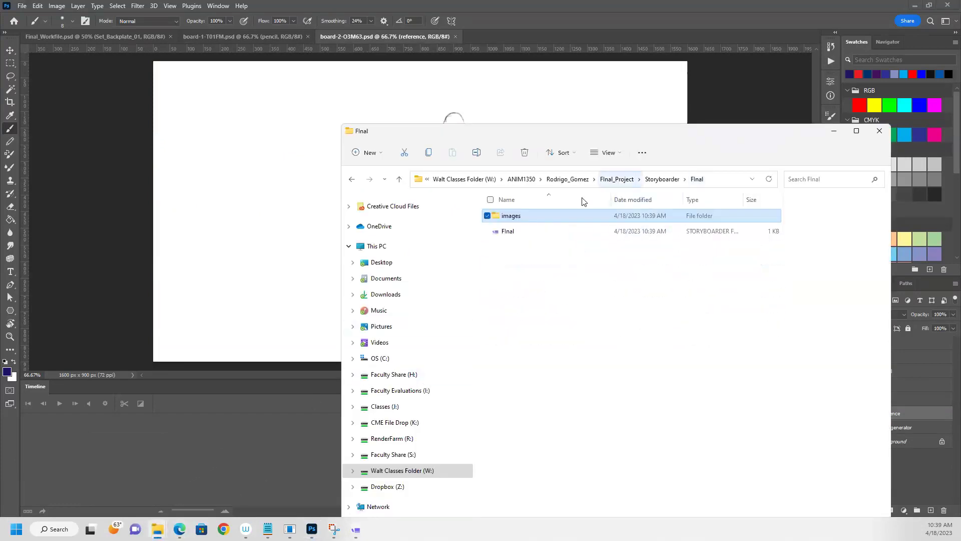
{"action": "left_click", "coordinate": [611, 181]}
{"action": "left_click_drag", "start_coordinate": [728, 256], "coordinate": [309, 249]}
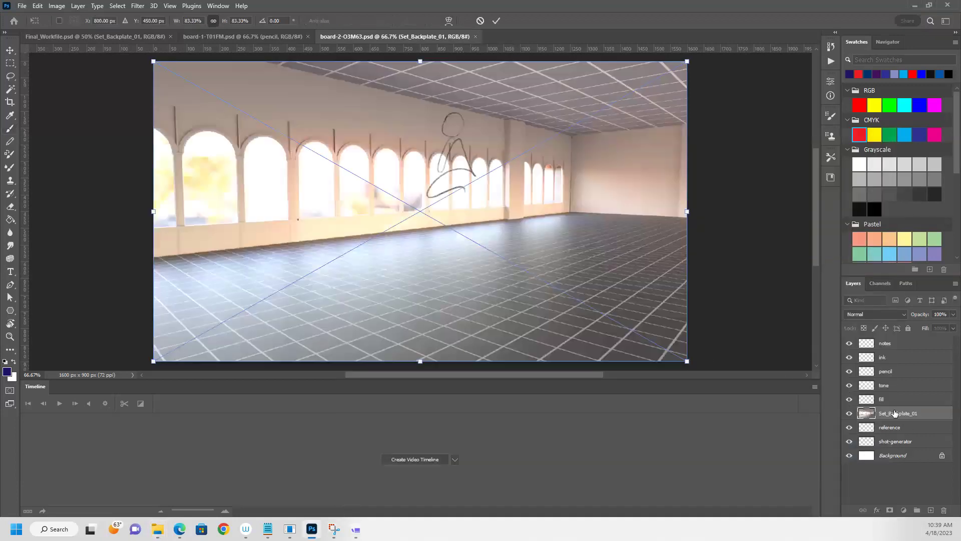
Draw the figure's head, torso, hips, legs and short arm marks in dark blue brush strokes on the pencil layer.
{"action": "left_click", "coordinate": [886, 374]}
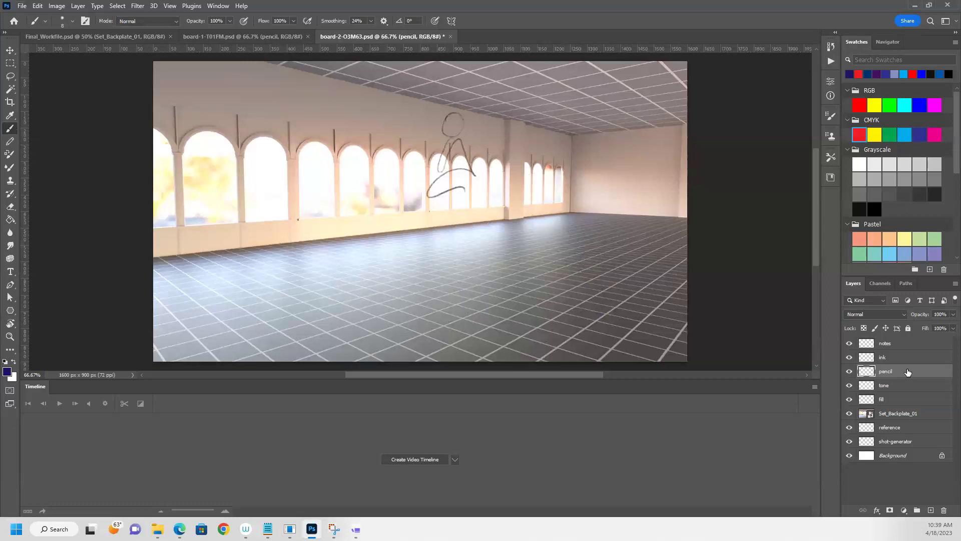
{"action": "mouse_move", "coordinate": [446, 133]}
{"action": "left_mouse_down"}
{"action": "mouse_move", "coordinate": [461, 161]}
{"action": "mouse_move", "coordinate": [459, 146]}
{"action": "mouse_move", "coordinate": [459, 187]}
{"action": "left_mouse_up"}
{"action": "left_click_drag", "start_coordinate": [413, 292], "coordinate": [435, 213]}
{"action": "left_click_drag", "start_coordinate": [435, 215], "coordinate": [418, 288]}
{"action": "mouse_move", "coordinate": [457, 199]}
{"action": "left_mouse_down"}
{"action": "mouse_move", "coordinate": [510, 286]}
{"action": "mouse_move", "coordinate": [499, 259]}
{"action": "left_mouse_up"}
{"action": "left_click_drag", "start_coordinate": [440, 145], "coordinate": [425, 154]}
{"action": "mouse_move", "coordinate": [460, 144]}
{"action": "left_mouse_down"}
{"action": "mouse_move", "coordinate": [466, 138]}
{"action": "mouse_move", "coordinate": [454, 153]}
{"action": "left_mouse_up"}
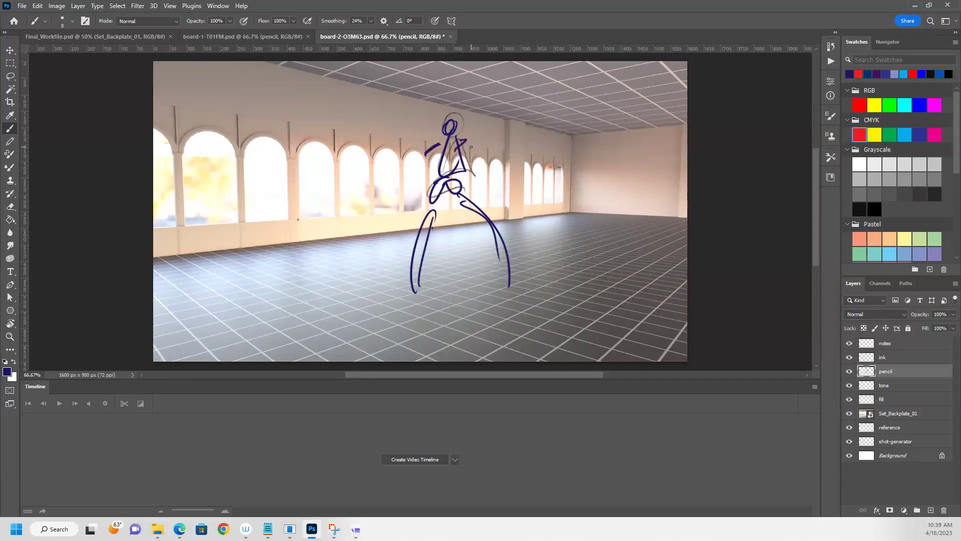
Save the second board's PSD file and switch to Storyboarder to load the updated board.
{"action": "key", "text": "ctrl+s"}
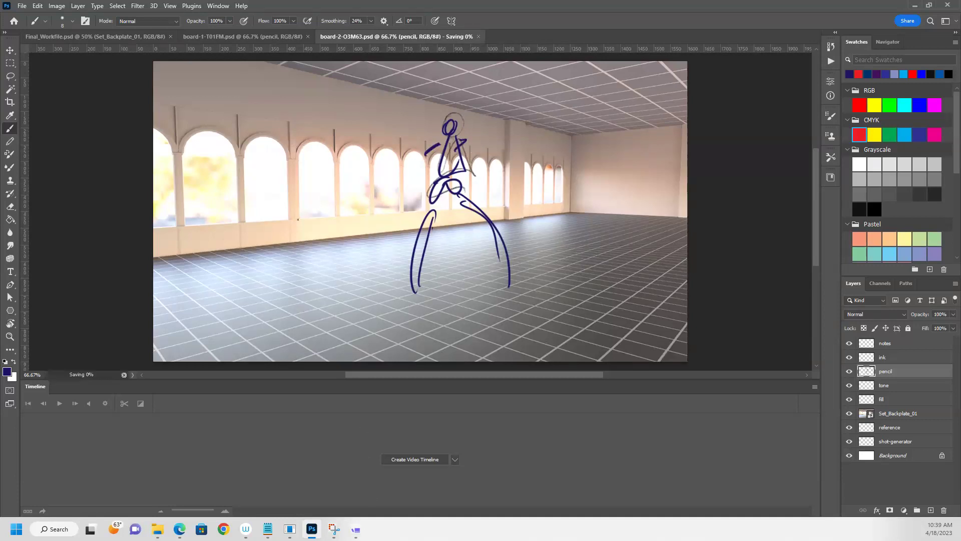
{"action": "left_click", "coordinate": [356, 529]}
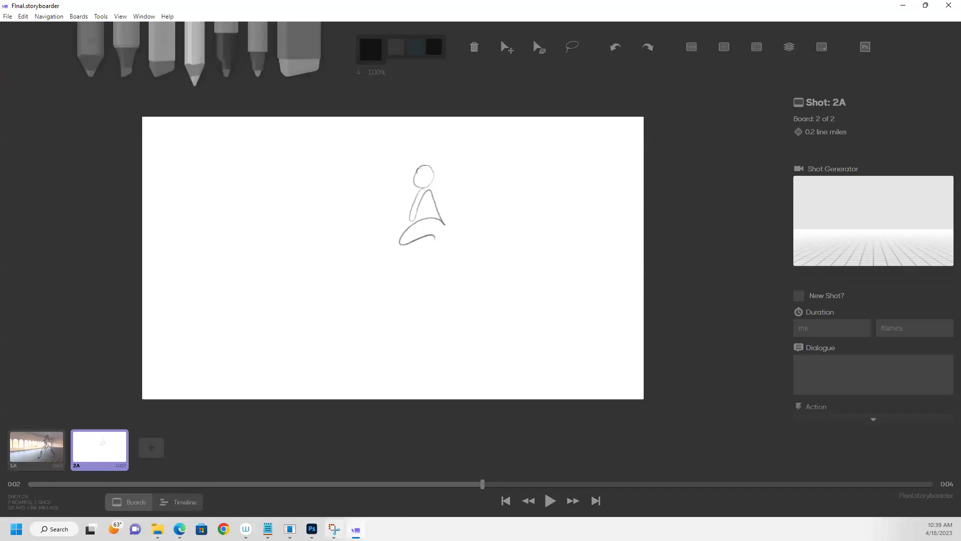
{"action": "left_click", "coordinate": [311, 530]}
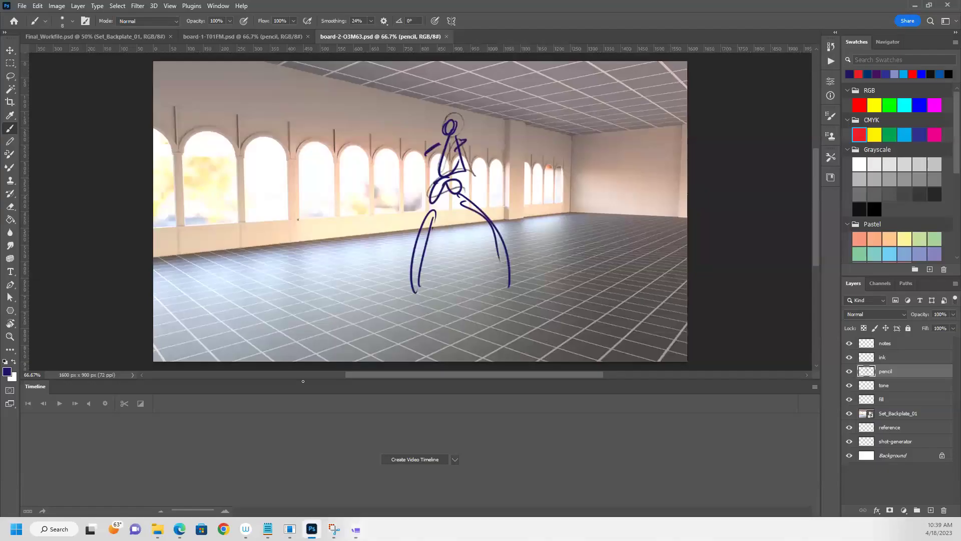
{"action": "left_click", "coordinate": [22, 6]}
{"action": "mouse_move", "coordinate": [38, 6]}
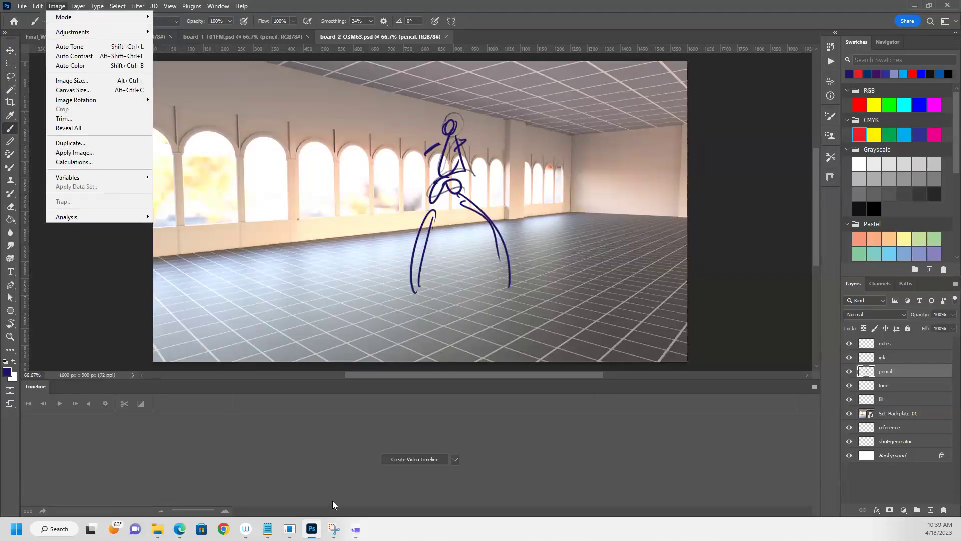
{"action": "left_click", "coordinate": [356, 529]}
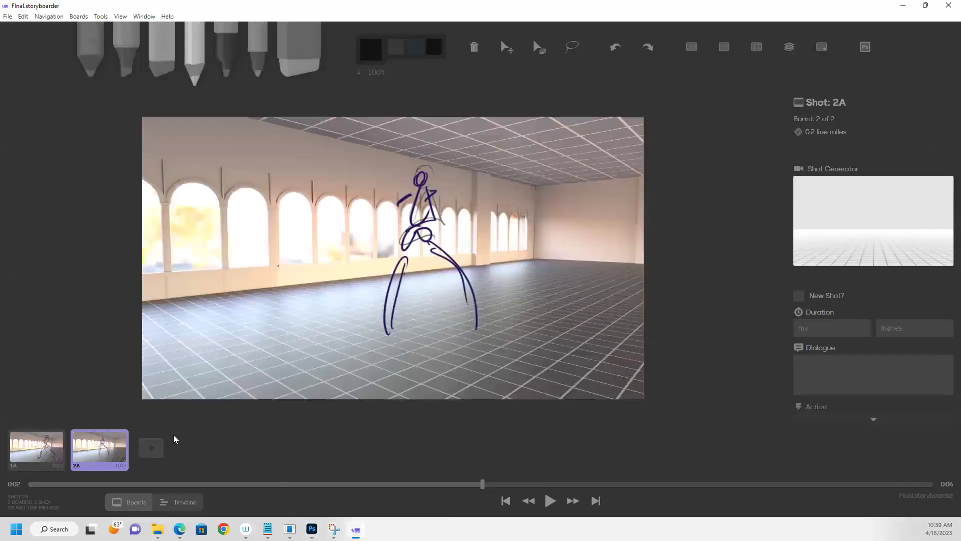
Flip back and forth between boards 1A and 2A to compare the two poses.
{"action": "left_click", "coordinate": [58, 454]}
{"action": "key", "text": "Right"}
{"action": "left_click", "coordinate": [24, 452]}
{"action": "left_click", "coordinate": [79, 449]}
{"action": "left_click", "coordinate": [45, 450]}
{"action": "key", "text": "Right"}
{"action": "left_click", "coordinate": [40, 456]}
{"action": "left_click", "coordinate": [93, 452]}
{"action": "left_click", "coordinate": [55, 451]}
{"action": "left_click", "coordinate": [101, 447]}
Turn on Onion Skin and alternate between boards 1A and 2A to examine the overlaid poses.
{"action": "left_click", "coordinate": [792, 48]}
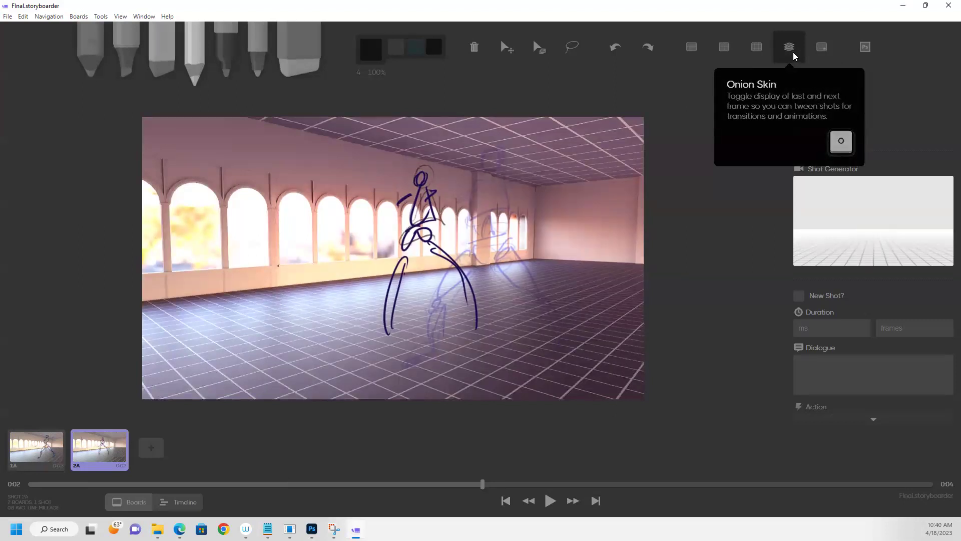
{"action": "left_click", "coordinate": [41, 453]}
{"action": "key", "text": "Right"}
{"action": "left_click", "coordinate": [33, 453]}
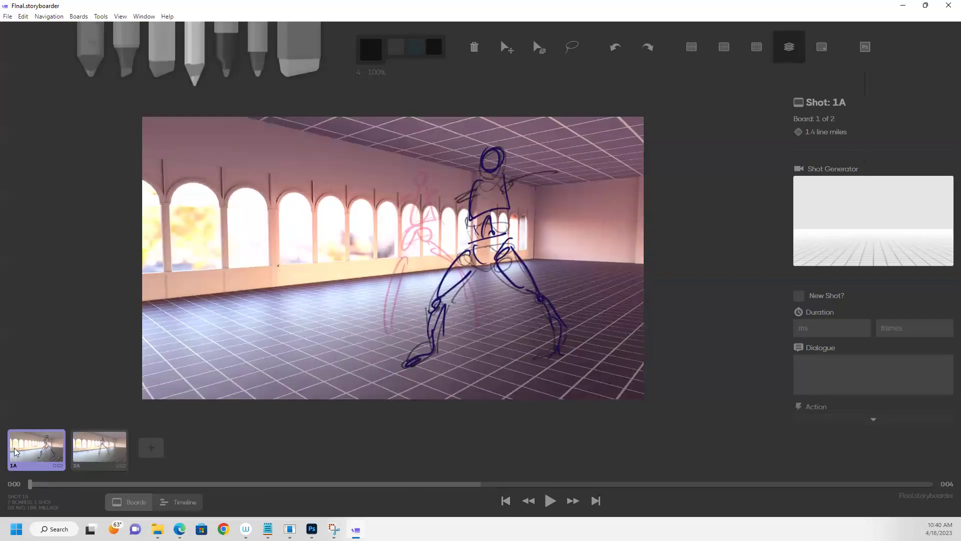
{"action": "left_click", "coordinate": [77, 451]}
{"action": "key", "text": "Left"}
{"action": "left_click", "coordinate": [88, 448]}
{"action": "key", "text": "Left"}
{"action": "left_click", "coordinate": [92, 447]}
{"action": "key", "text": "Left"}
{"action": "left_click", "coordinate": [104, 445]}
{"action": "key", "text": "Left"}
{"action": "left_click", "coordinate": [108, 445]}
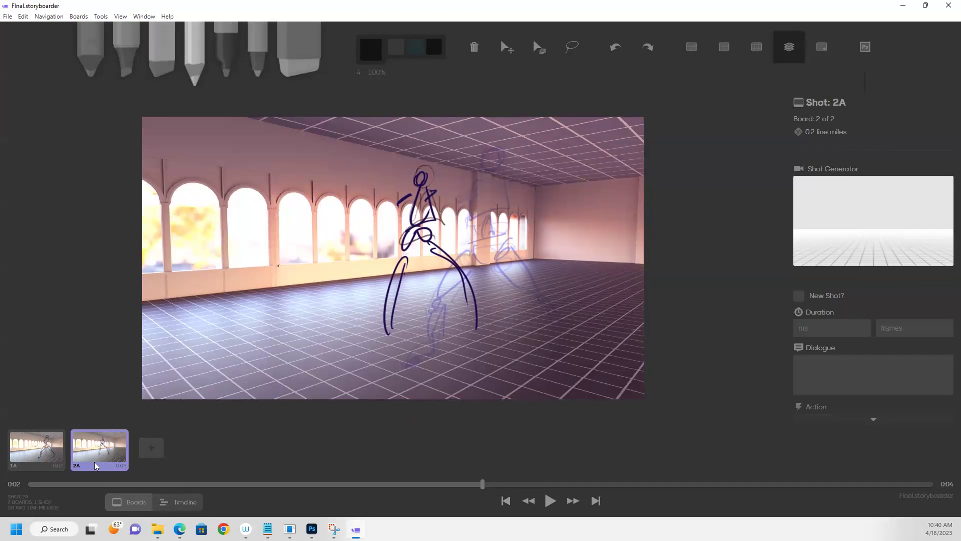
{"action": "left_click", "coordinate": [39, 453]}
{"action": "left_click", "coordinate": [100, 451]}
Add two blank boards, 3A and 4A, after board 2A and check the onion skin on them.
{"action": "left_click", "coordinate": [151, 447]}
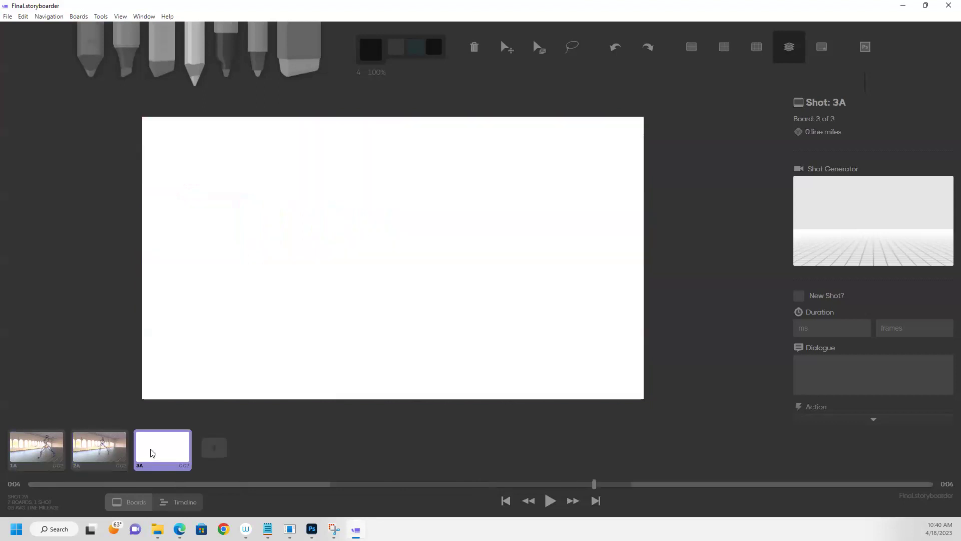
{"action": "left_click", "coordinate": [215, 447]}
{"action": "left_click", "coordinate": [188, 444]}
{"action": "key", "text": "Right"}
{"action": "left_click", "coordinate": [186, 445]}
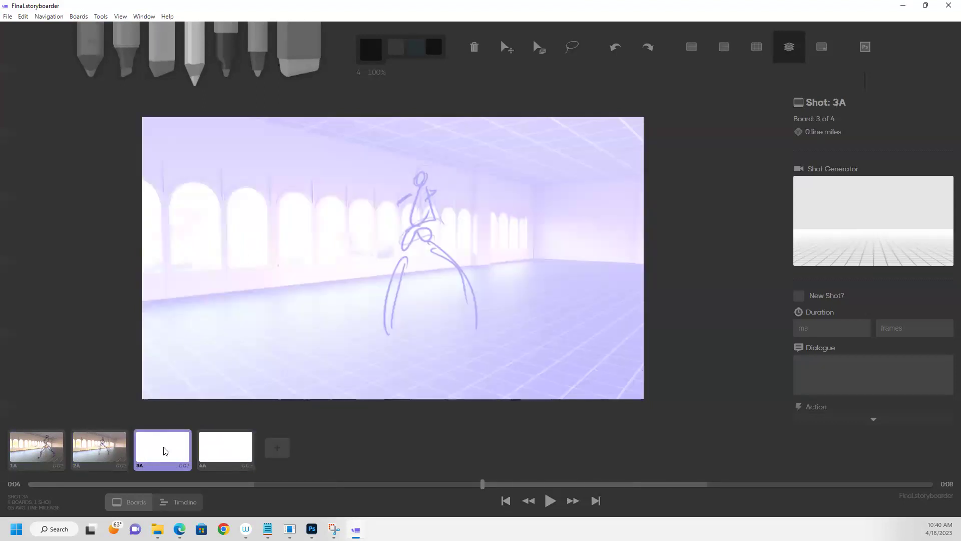
{"action": "left_click", "coordinate": [224, 447]}
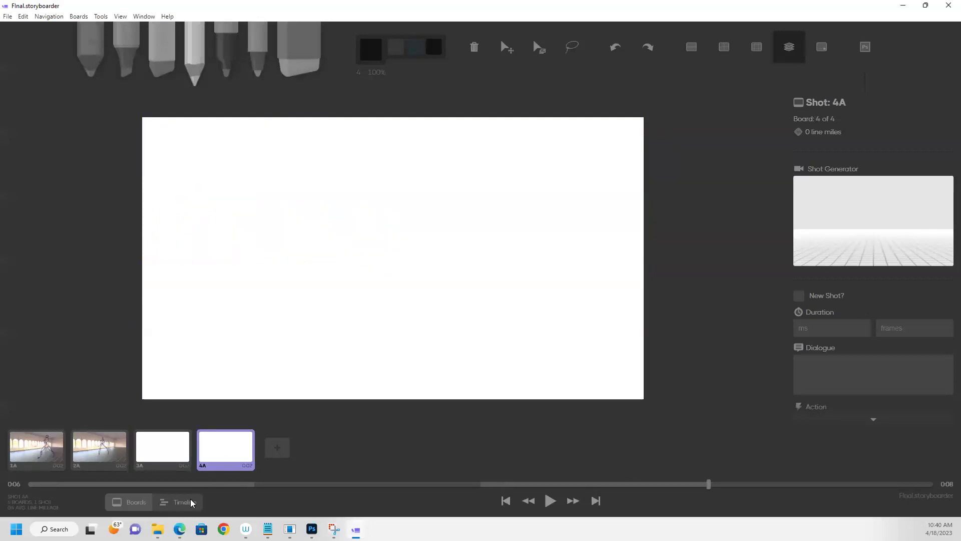
Shorten board 1A's duration to 1510 ms (36 frames) in the timeline and return to the boards view.
{"action": "left_click", "coordinate": [183, 502]}
{"action": "mouse_move", "coordinate": [238, 431]}
{"action": "left_mouse_down"}
{"action": "mouse_move", "coordinate": [118, 435]}
{"action": "mouse_move", "coordinate": [196, 419]}
{"action": "mouse_move", "coordinate": [190, 426]}
{"action": "left_mouse_up"}
{"action": "left_click", "coordinate": [133, 504]}
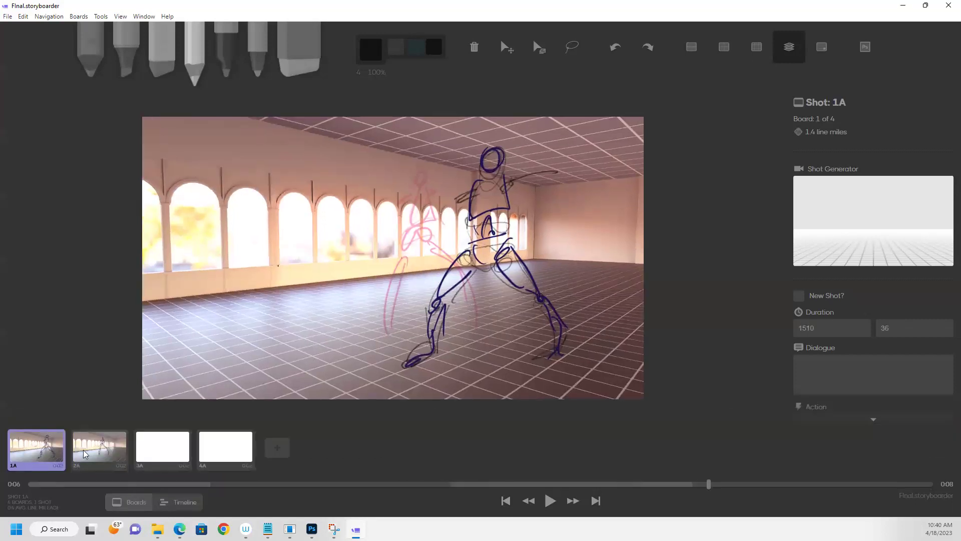
Step through the four boards to review the sequence and return to board 1A.
{"action": "left_click", "coordinate": [95, 444]}
{"action": "left_click", "coordinate": [167, 446]}
{"action": "left_click", "coordinate": [235, 448]}
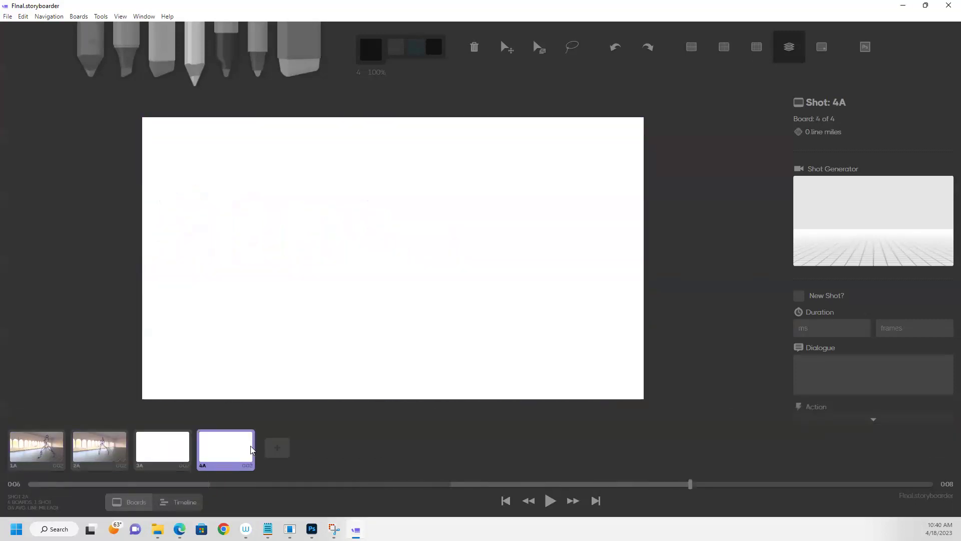
{"action": "left_click", "coordinate": [176, 453]}
{"action": "left_click", "coordinate": [76, 452]}
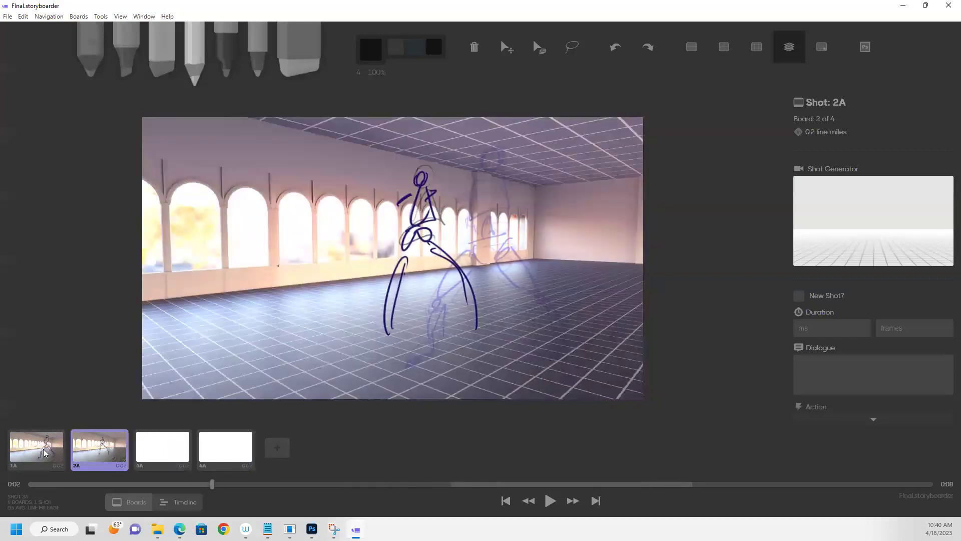
{"action": "left_click", "coordinate": [43, 453]}
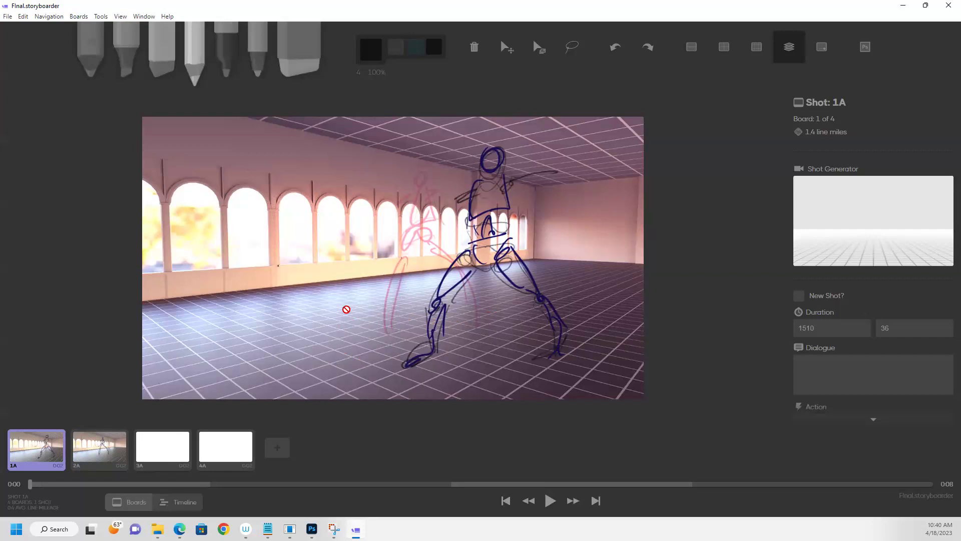
Save the storyboard and open its print or PDF export settings.
{"action": "left_click", "coordinate": [10, 17]}
{"action": "key", "text": "ctrl+s"}
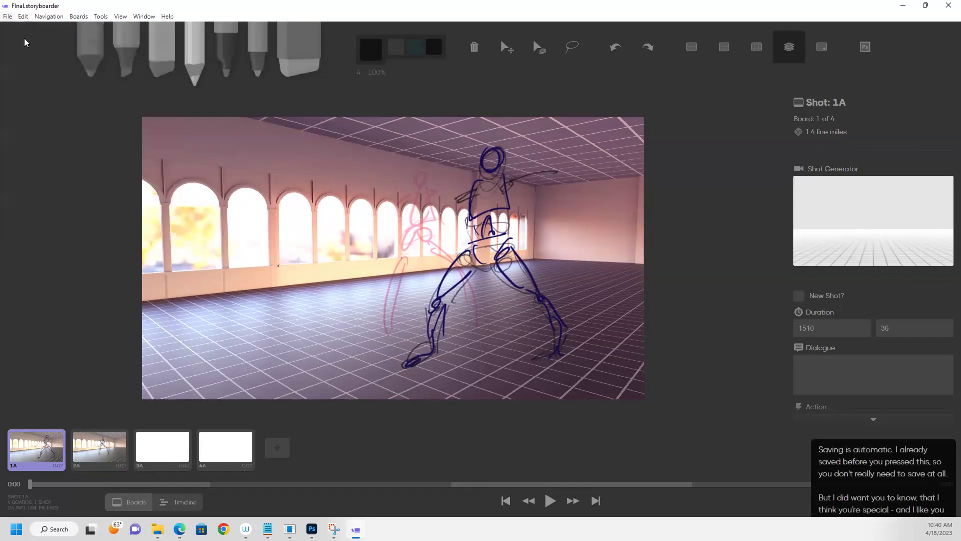
{"action": "left_click", "coordinate": [8, 16]}
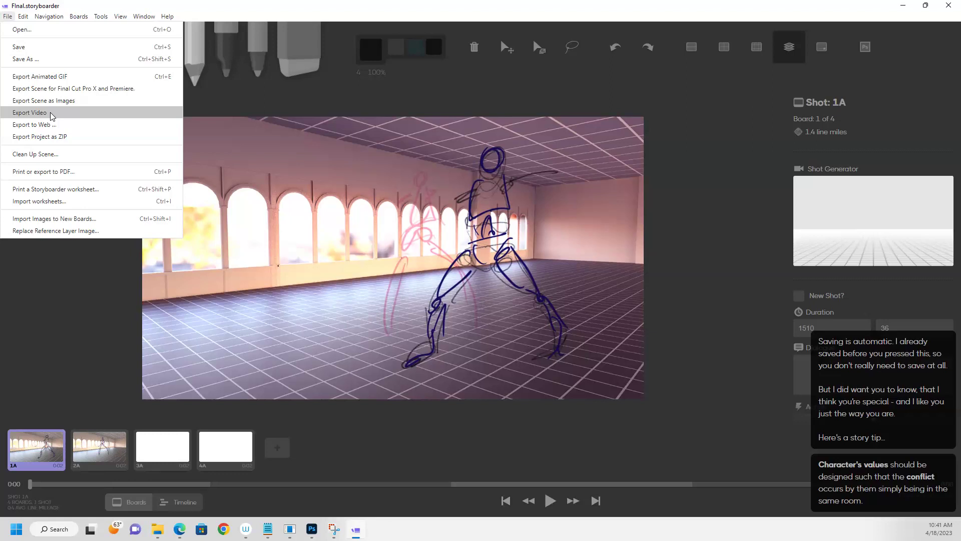
{"action": "left_click", "coordinate": [77, 171]}
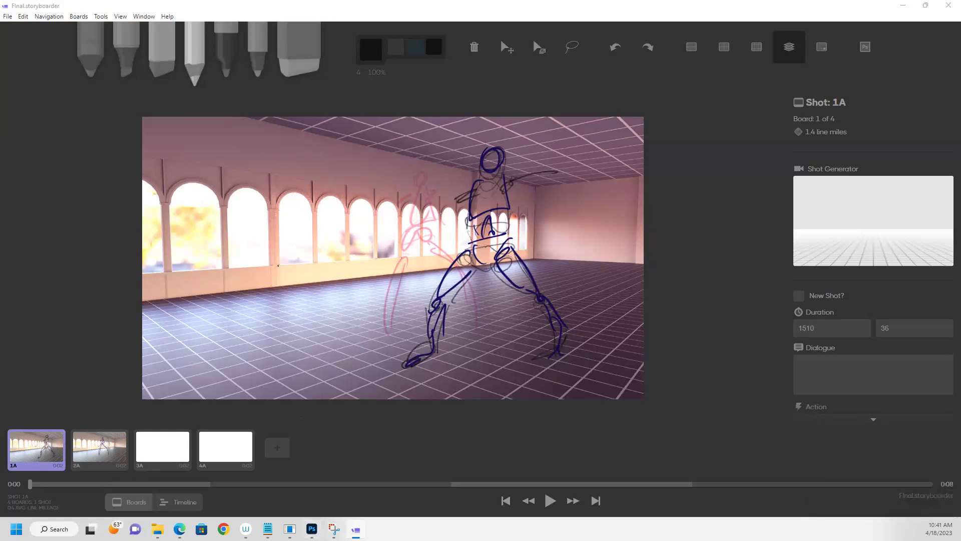
Switch to Snipping Tool and capture the Print window with its A4 landscape layout of 3 columns and 5 rows.
{"action": "left_click", "coordinate": [334, 530]}
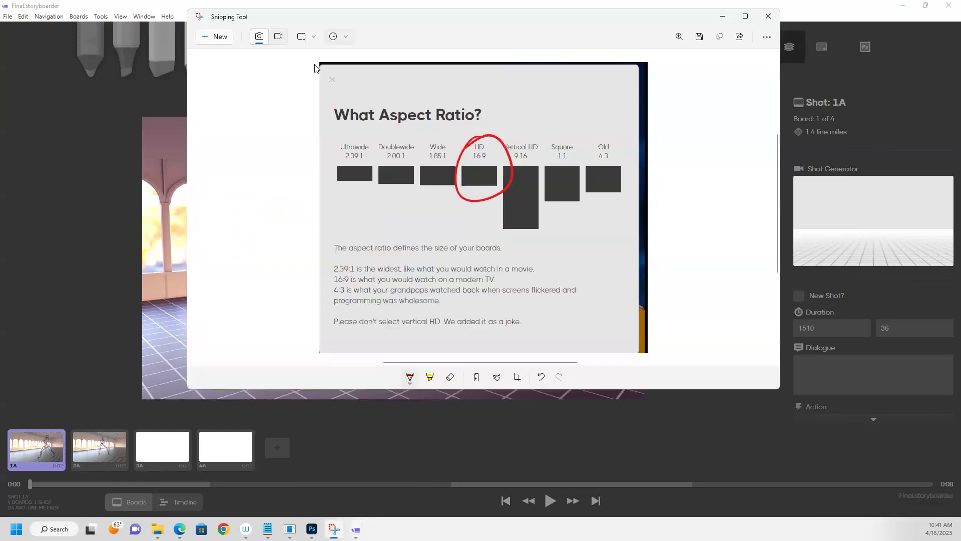
{"action": "left_click", "coordinate": [228, 39]}
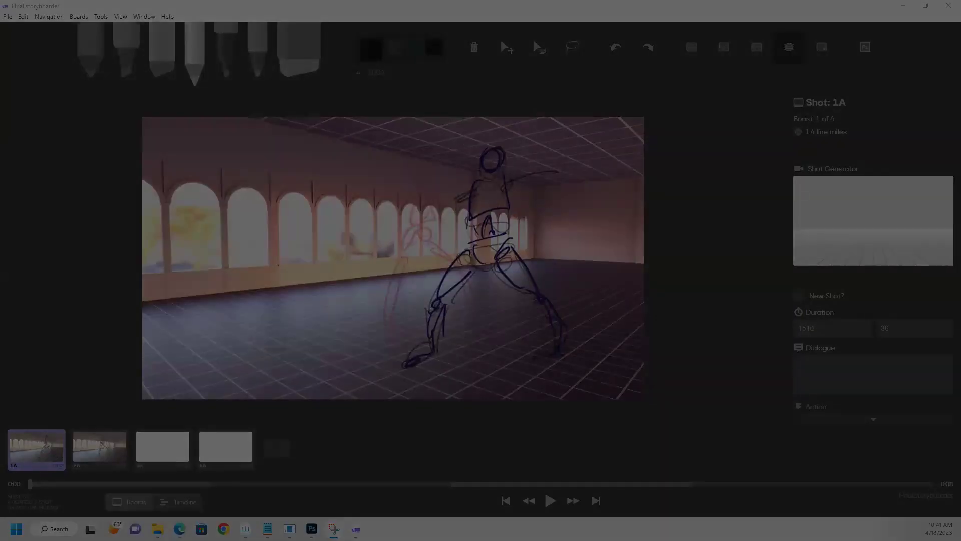
{"action": "key", "text": "Escape"}
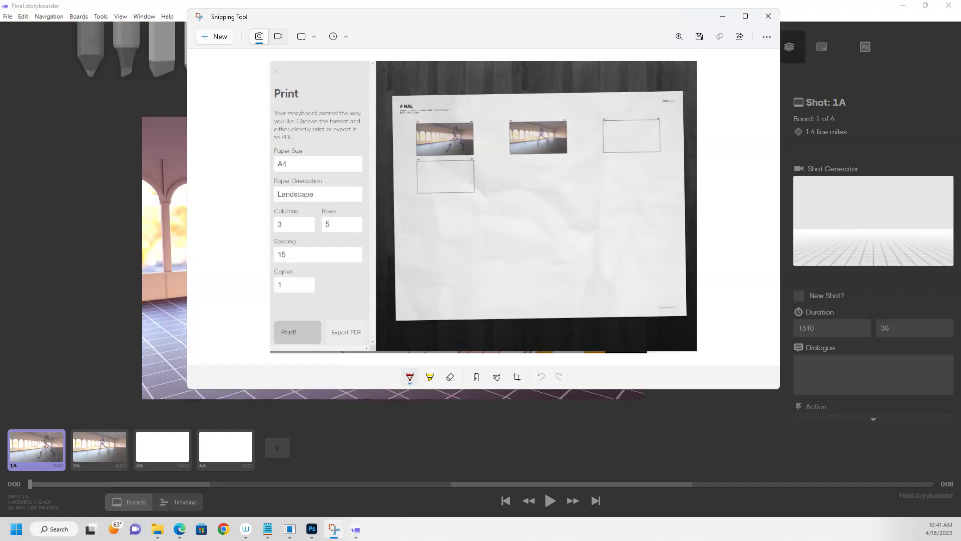
Set the print layout to 1 column and 1 row, and capture the Print window in a new Snipping Tool screenshot.
{"action": "key", "text": "alt+Tab"}
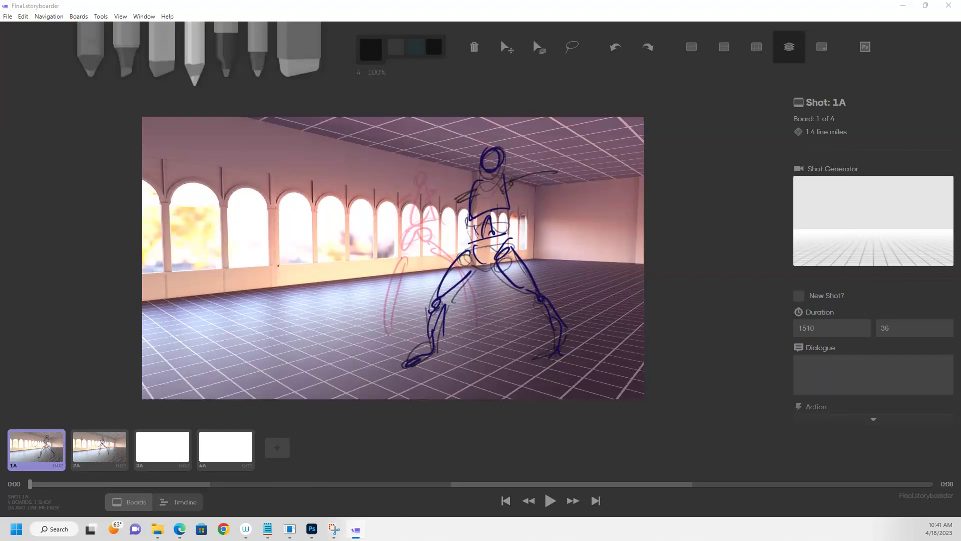
{"action": "left_click", "coordinate": [334, 529]}
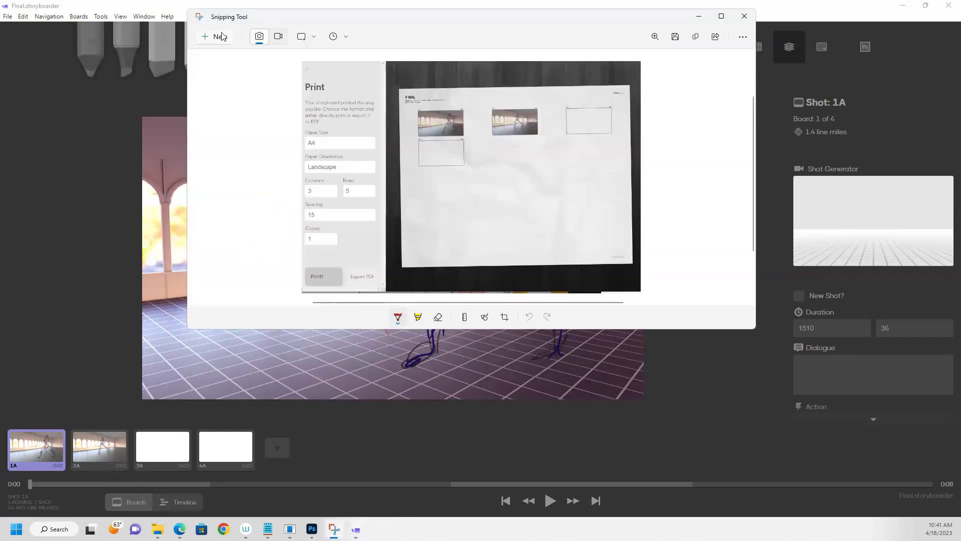
{"action": "left_click", "coordinate": [222, 36]}
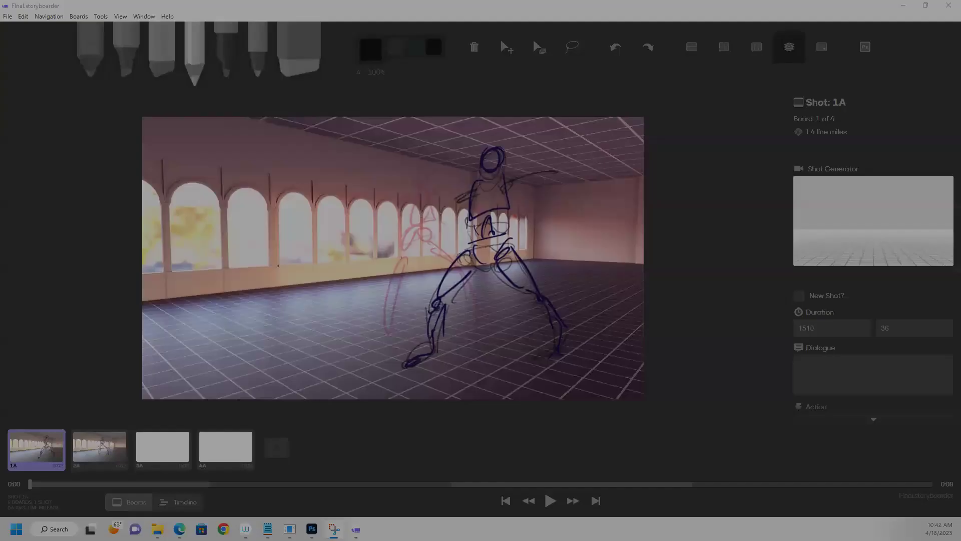
{"action": "key", "text": "Escape"}
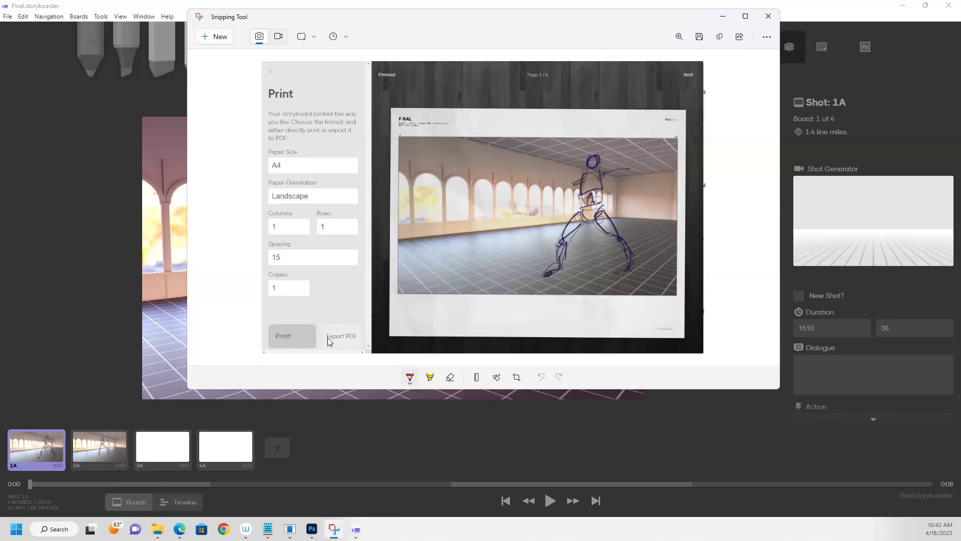
Switch back to Storyboarder and export the storyboard scene as a video.
{"action": "left_click", "coordinate": [355, 335]}
{"action": "left_click", "coordinate": [105, 96]}
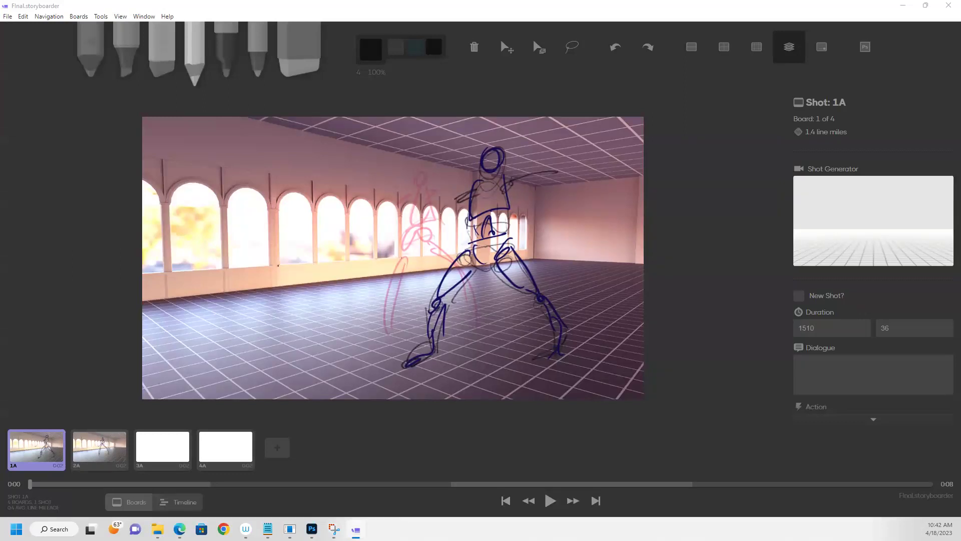
{"action": "left_click", "coordinate": [8, 16]}
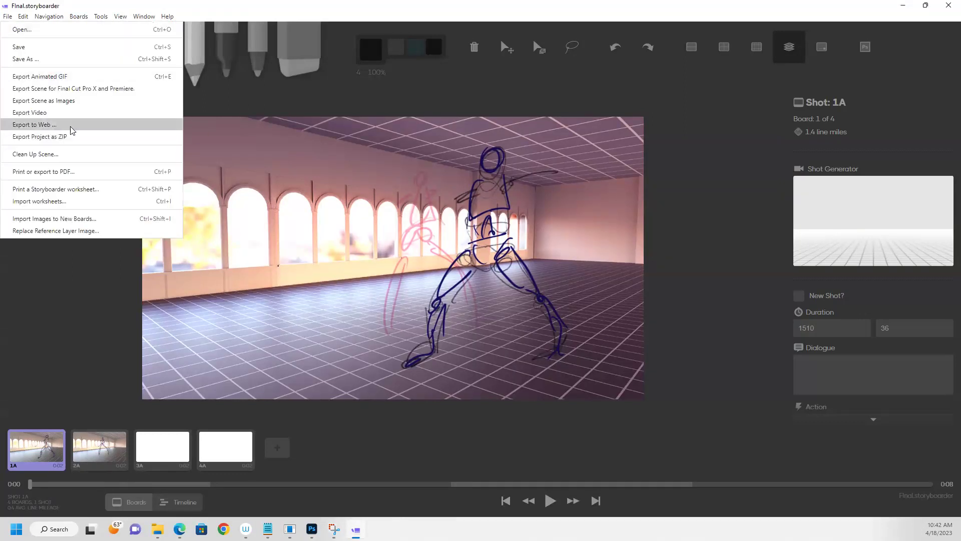
{"action": "left_click", "coordinate": [43, 112]}
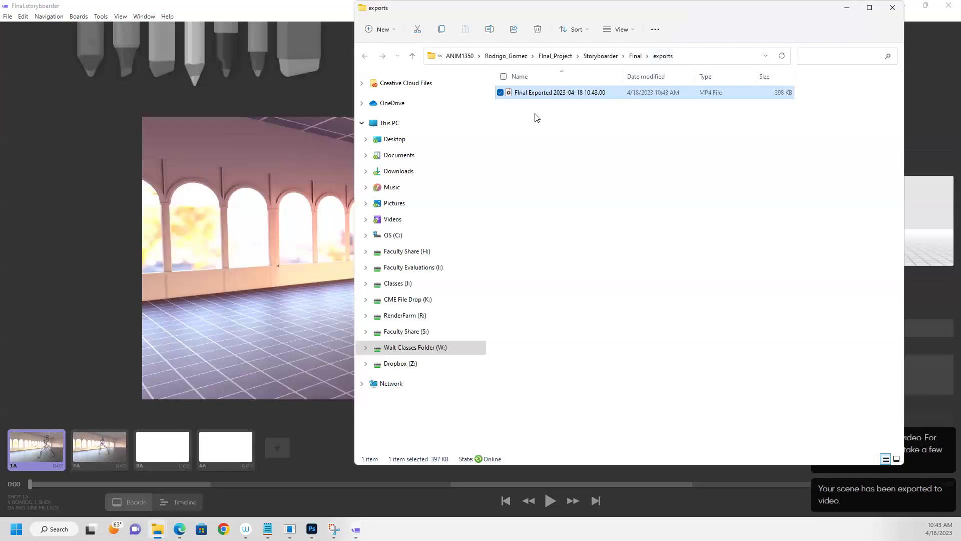
Play the exported MP4 from the exports folder in Media Player, rewind it to the beginning, and close the player.
{"action": "left_click", "coordinate": [548, 108]}
{"action": "double_click", "coordinate": [542, 93]}
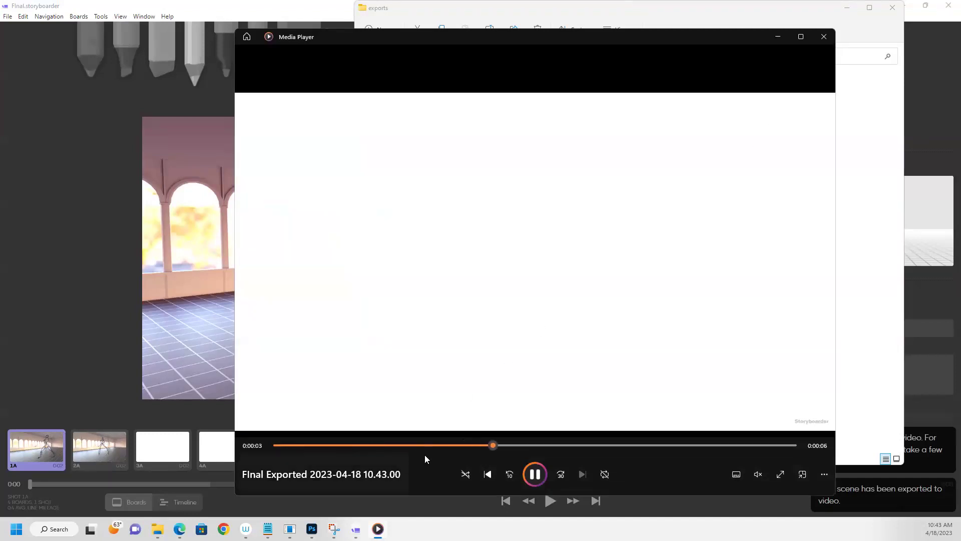
{"action": "left_click", "coordinate": [279, 449]}
{"action": "left_click_drag", "start_coordinate": [324, 447], "coordinate": [273, 429]}
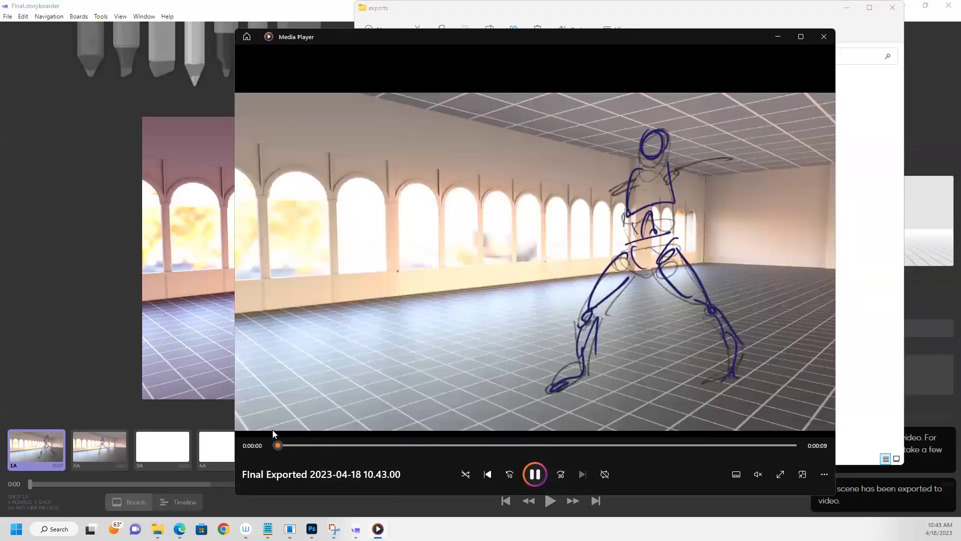
{"action": "left_click", "coordinate": [824, 37]}
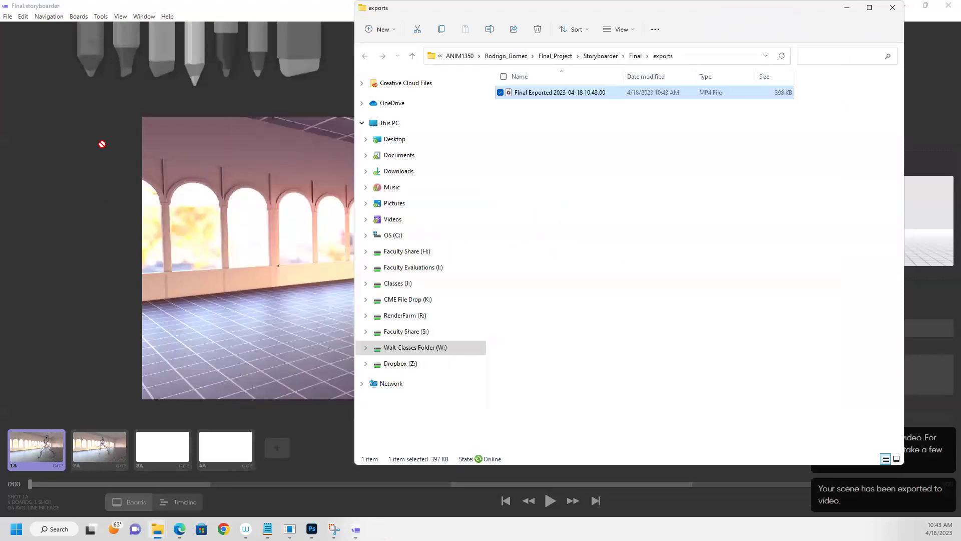